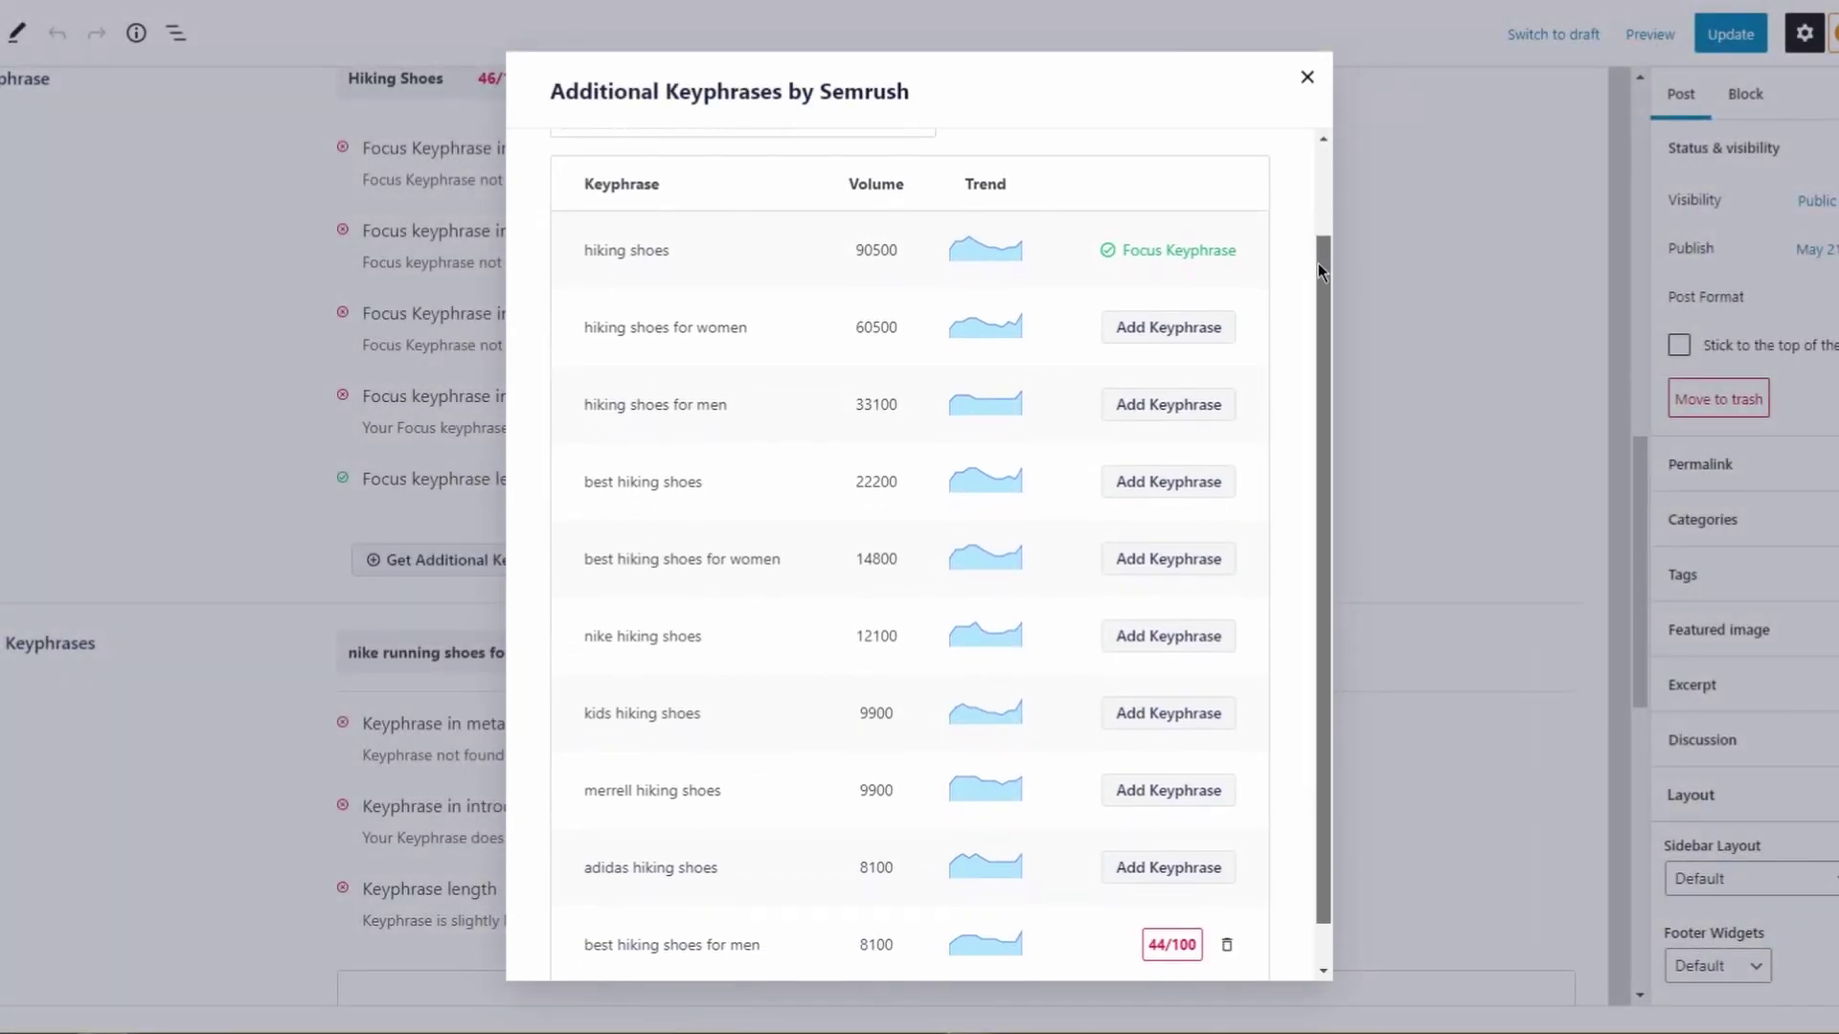
# Step: Add the Semrush suggestion 'best hiking shoes for women' as an additional keyphrase
pyautogui.moveTo(604, 509); pyautogui.dragTo(765, 511)
pyautogui.click(1180, 522)
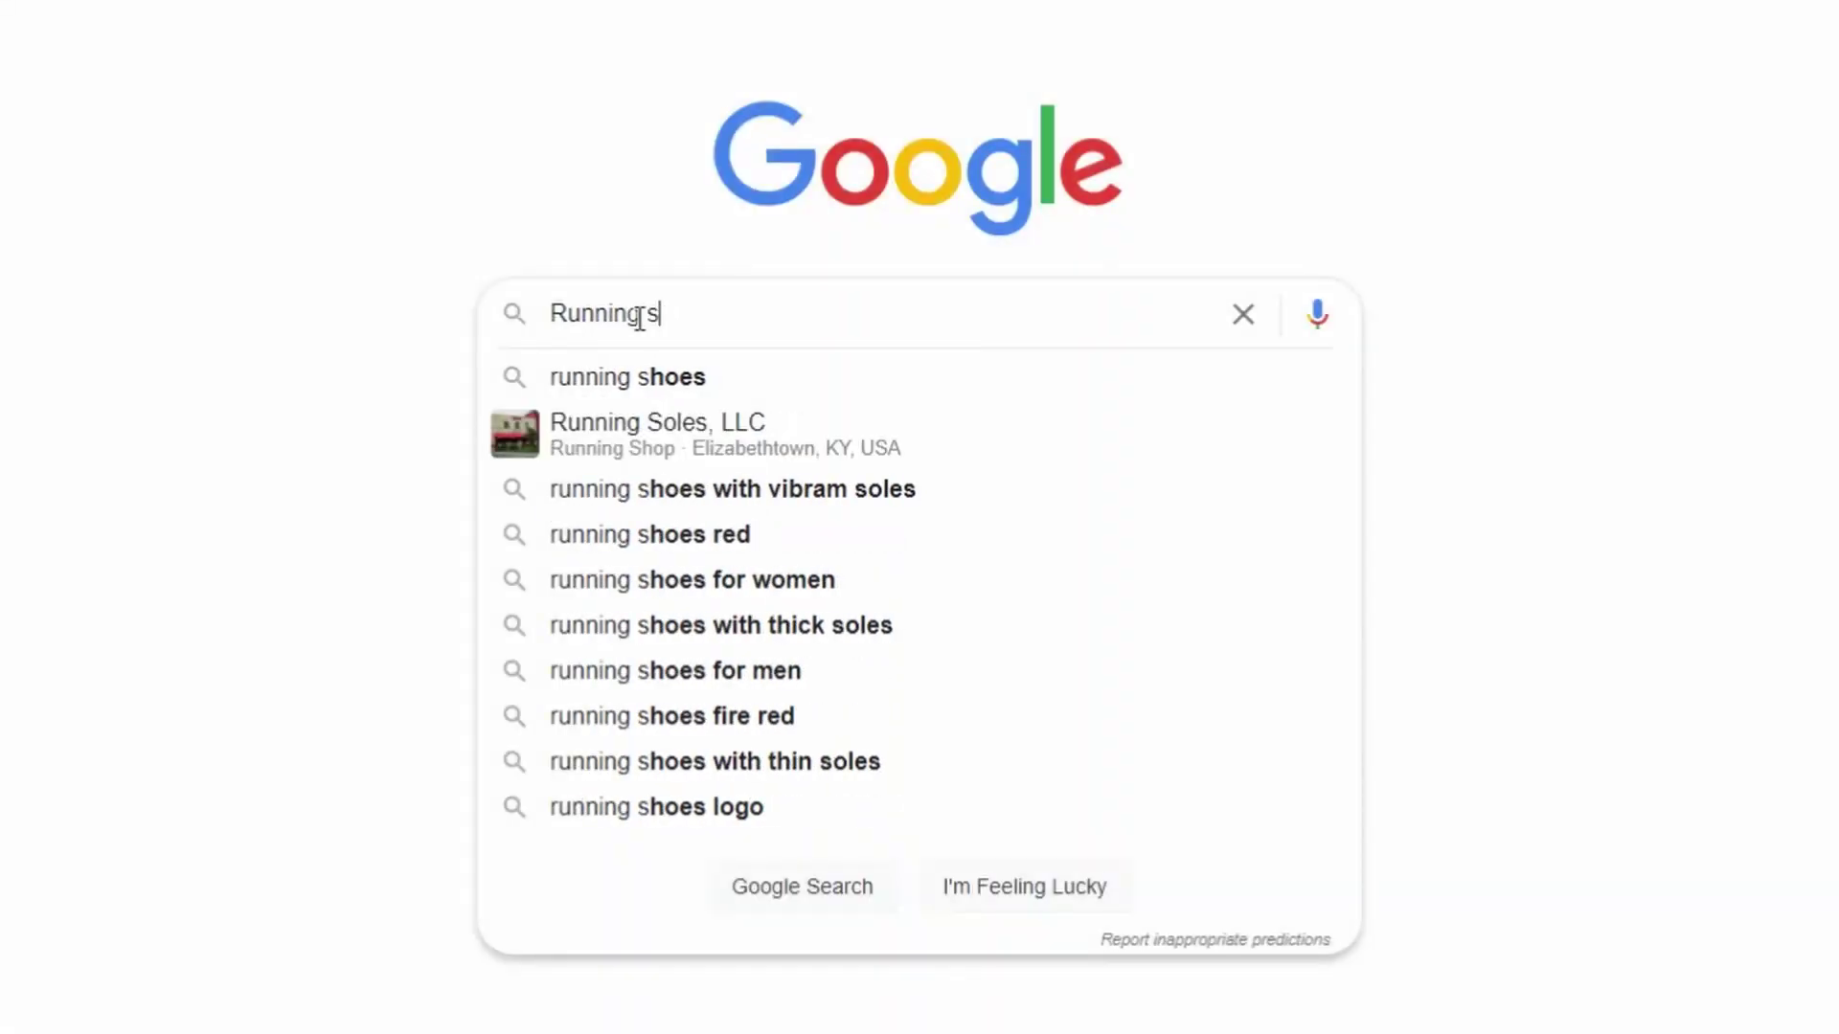
# Step: Search Google for 'running shoes with red soles' and review People also ask and Related searches
pyautogui.write('s with')
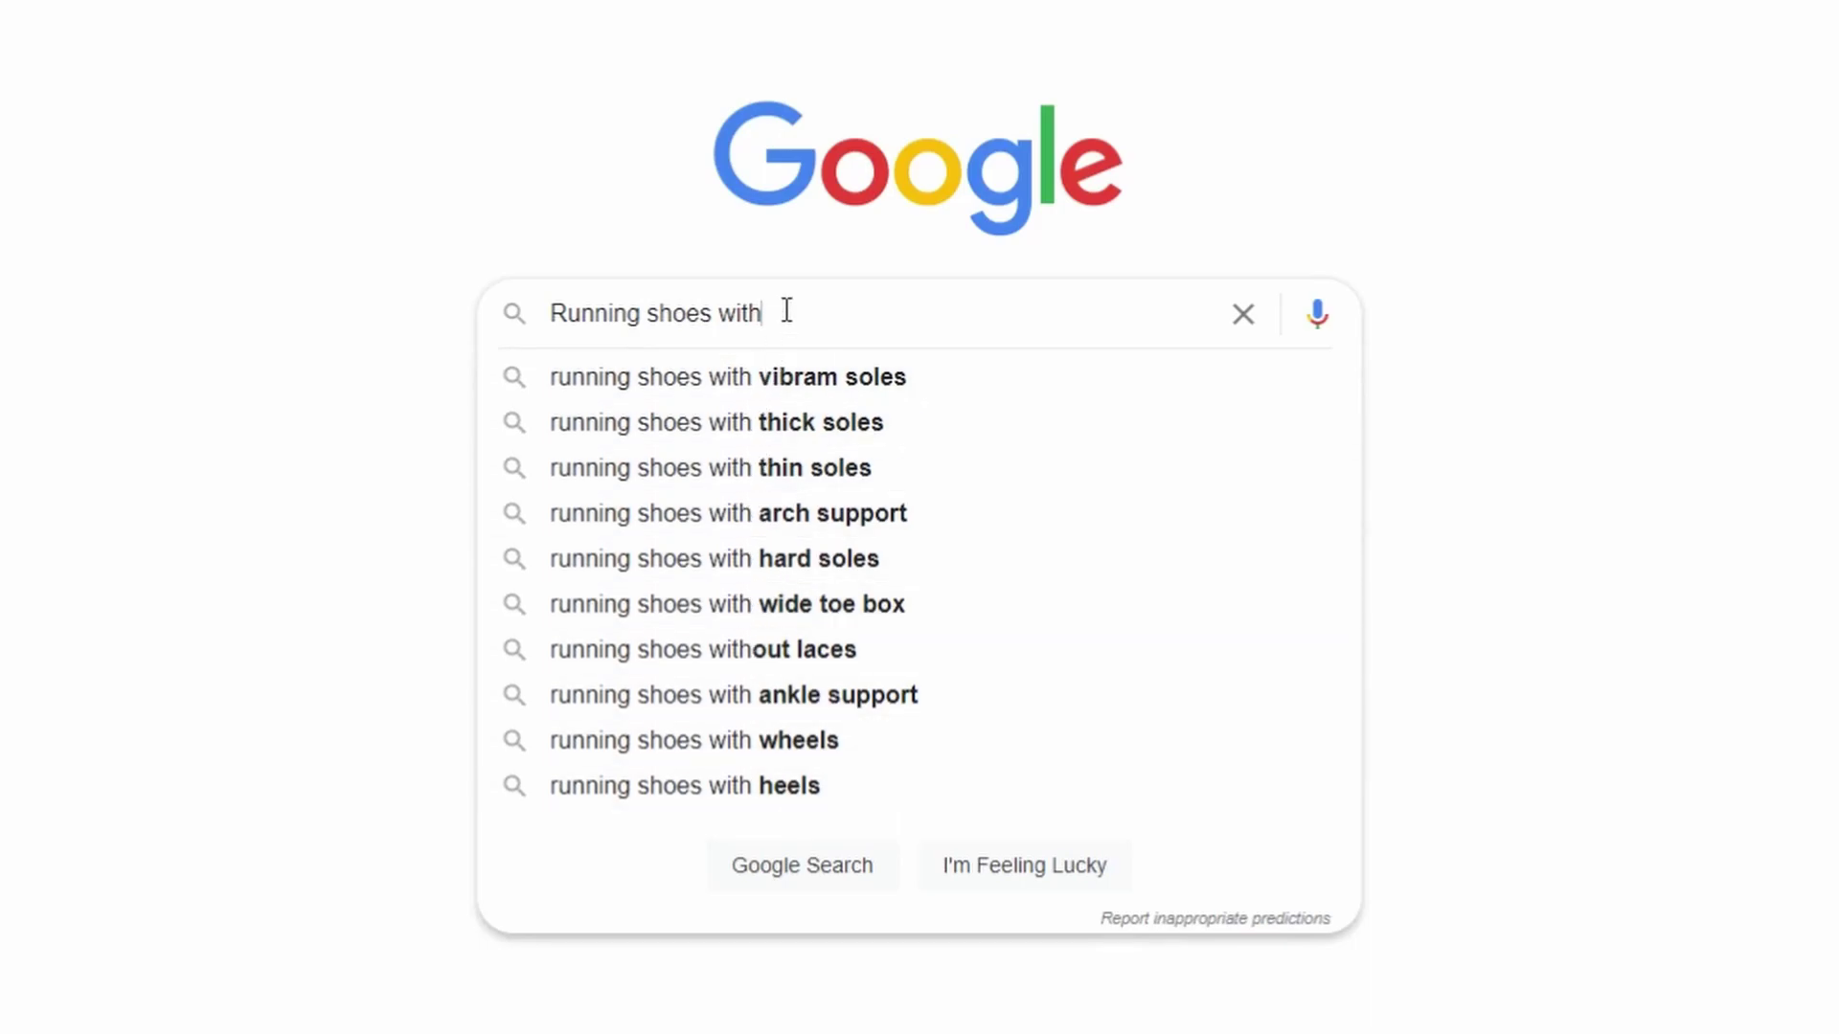
pyautogui.write(' red')
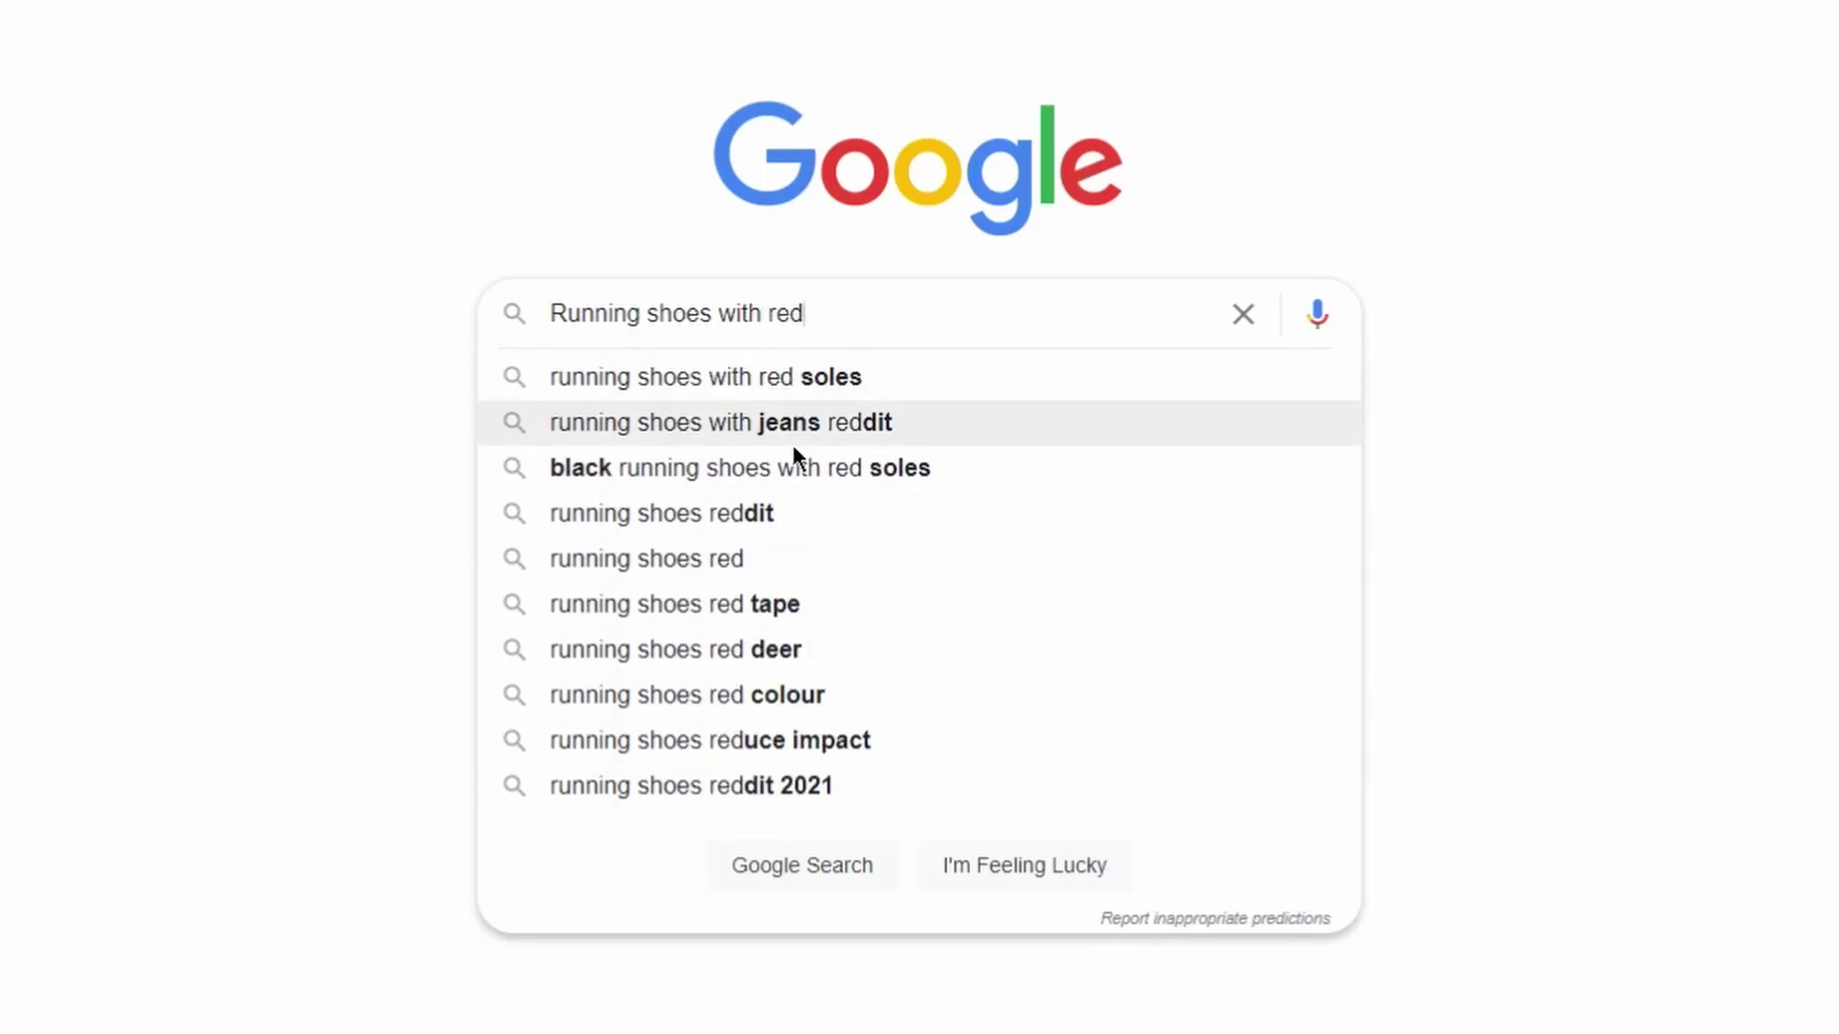
pyautogui.click(909, 370)
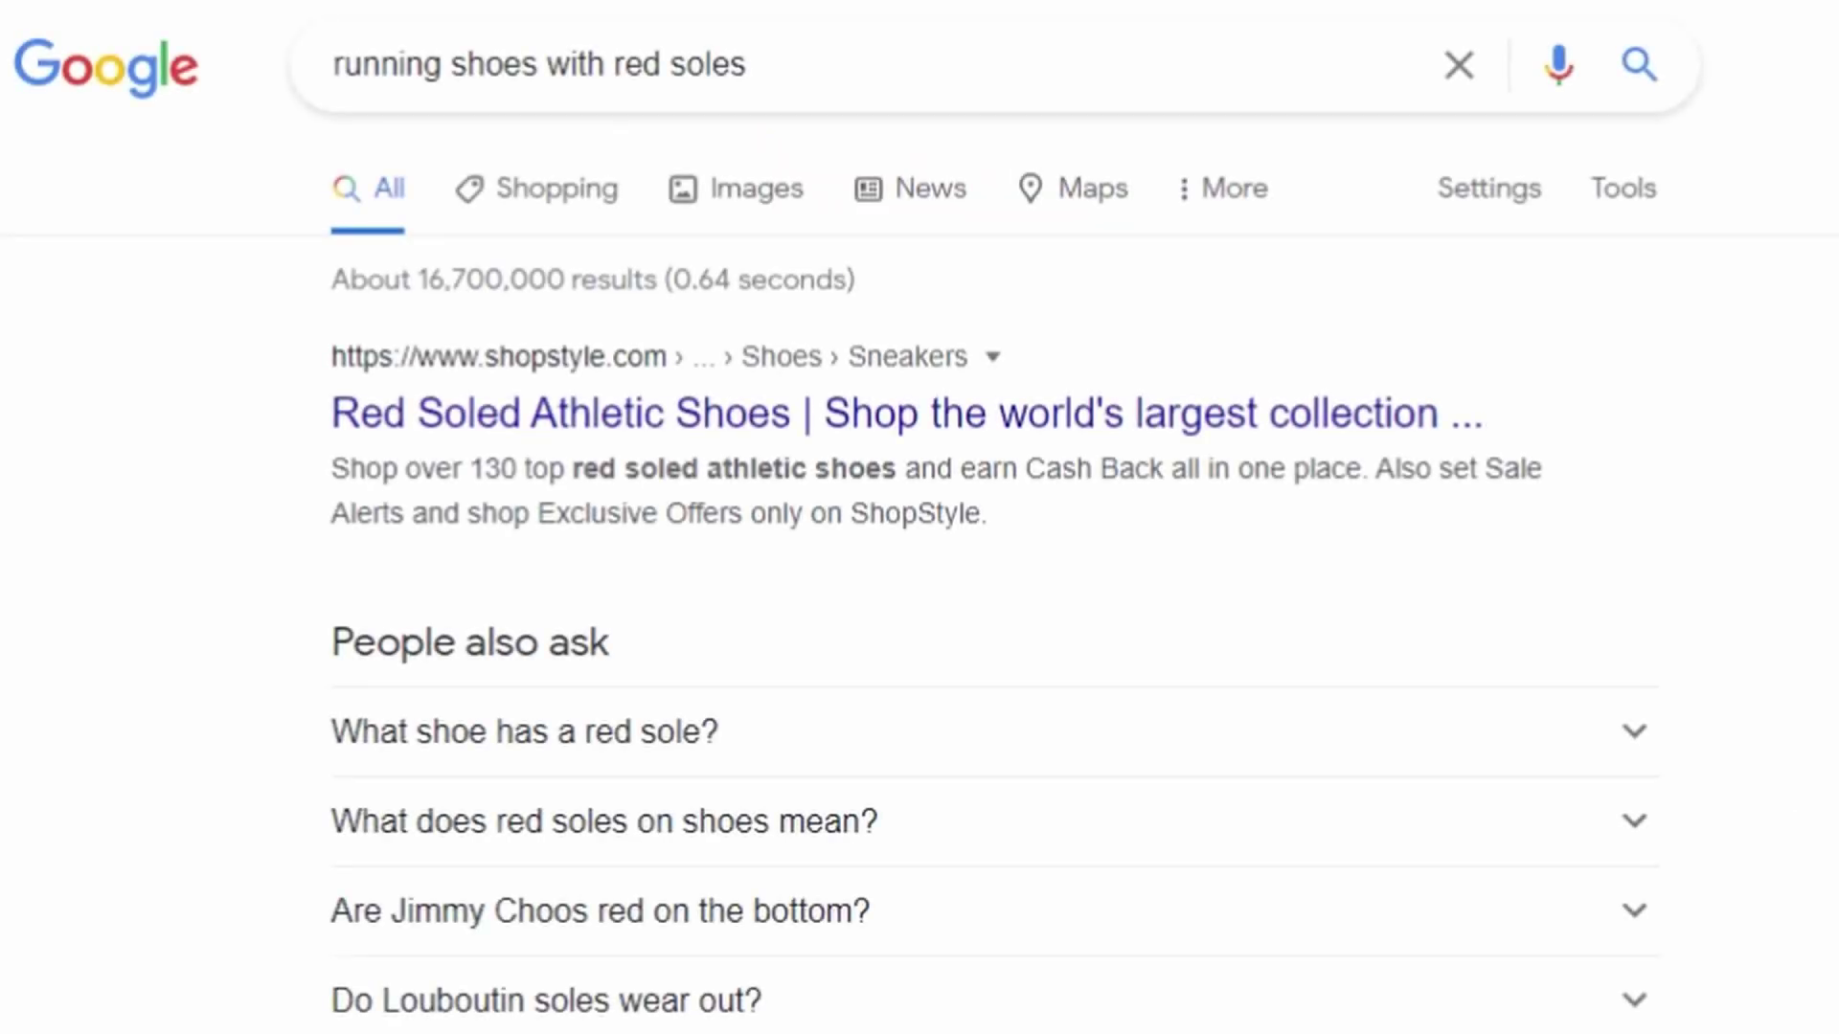
pyautogui.scroll(-2, 919, 575)
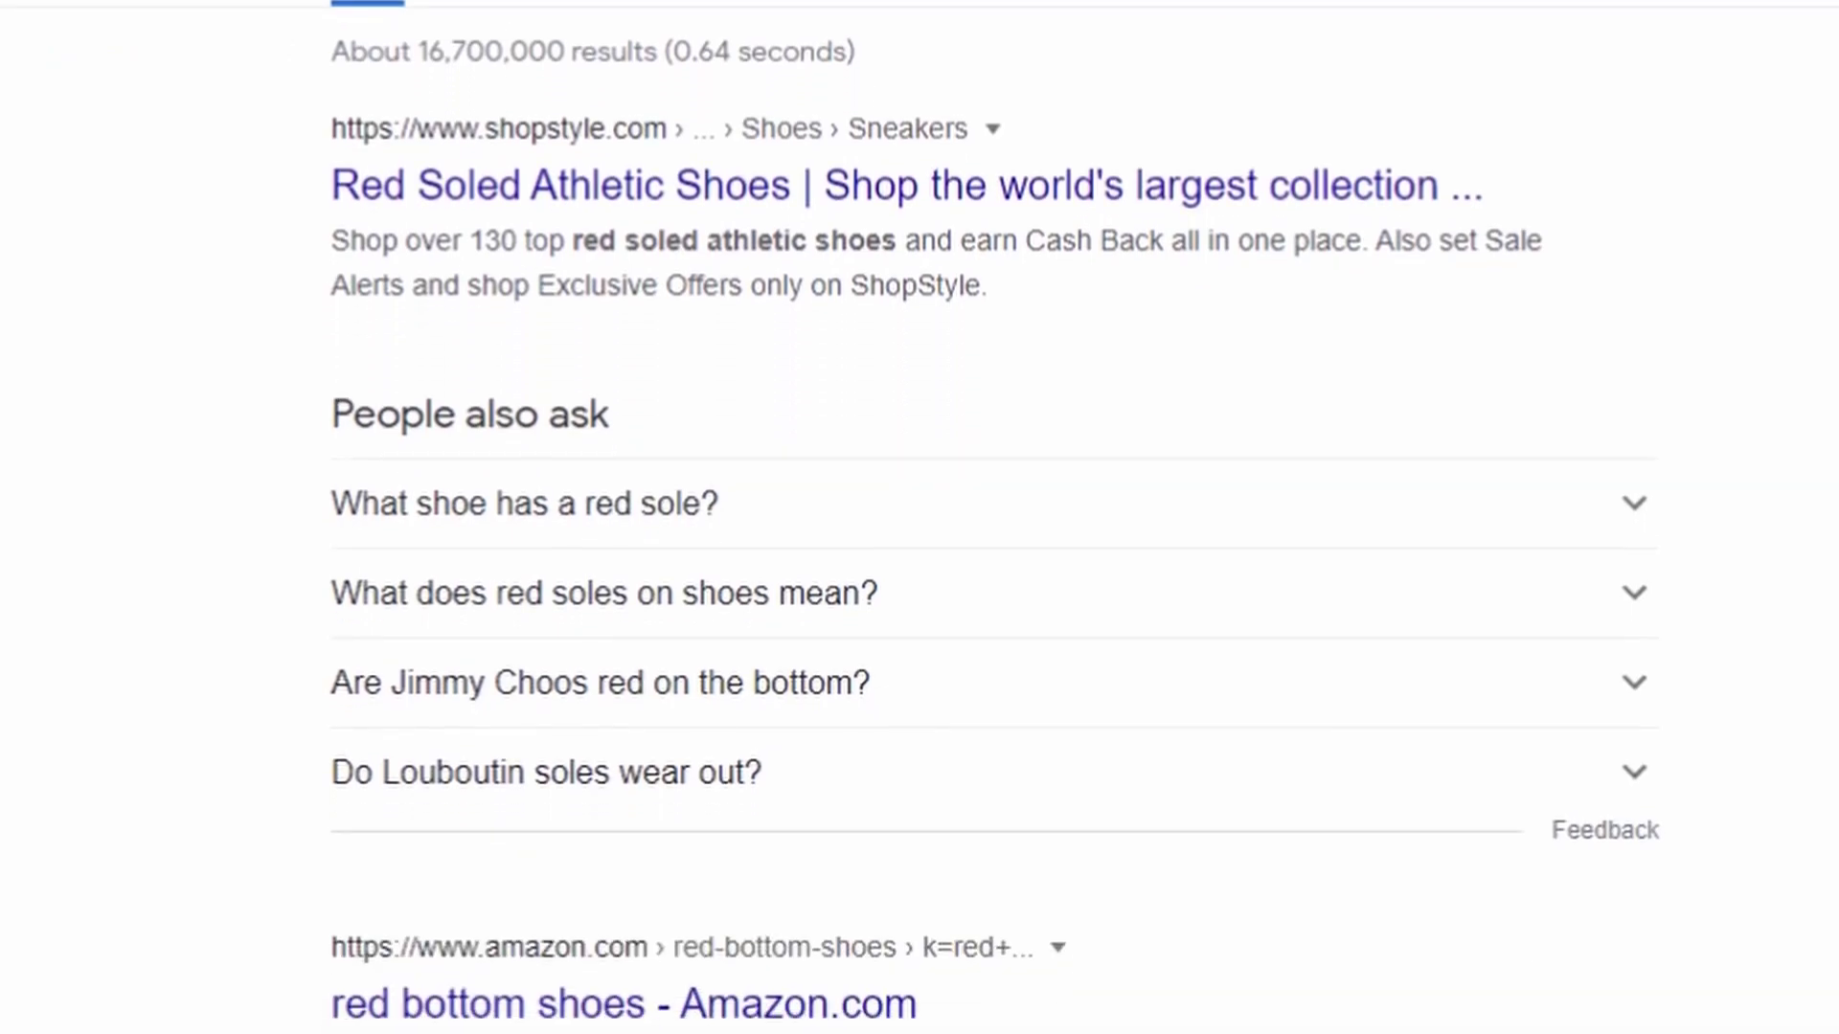
pyautogui.scroll(2, 920, 575)
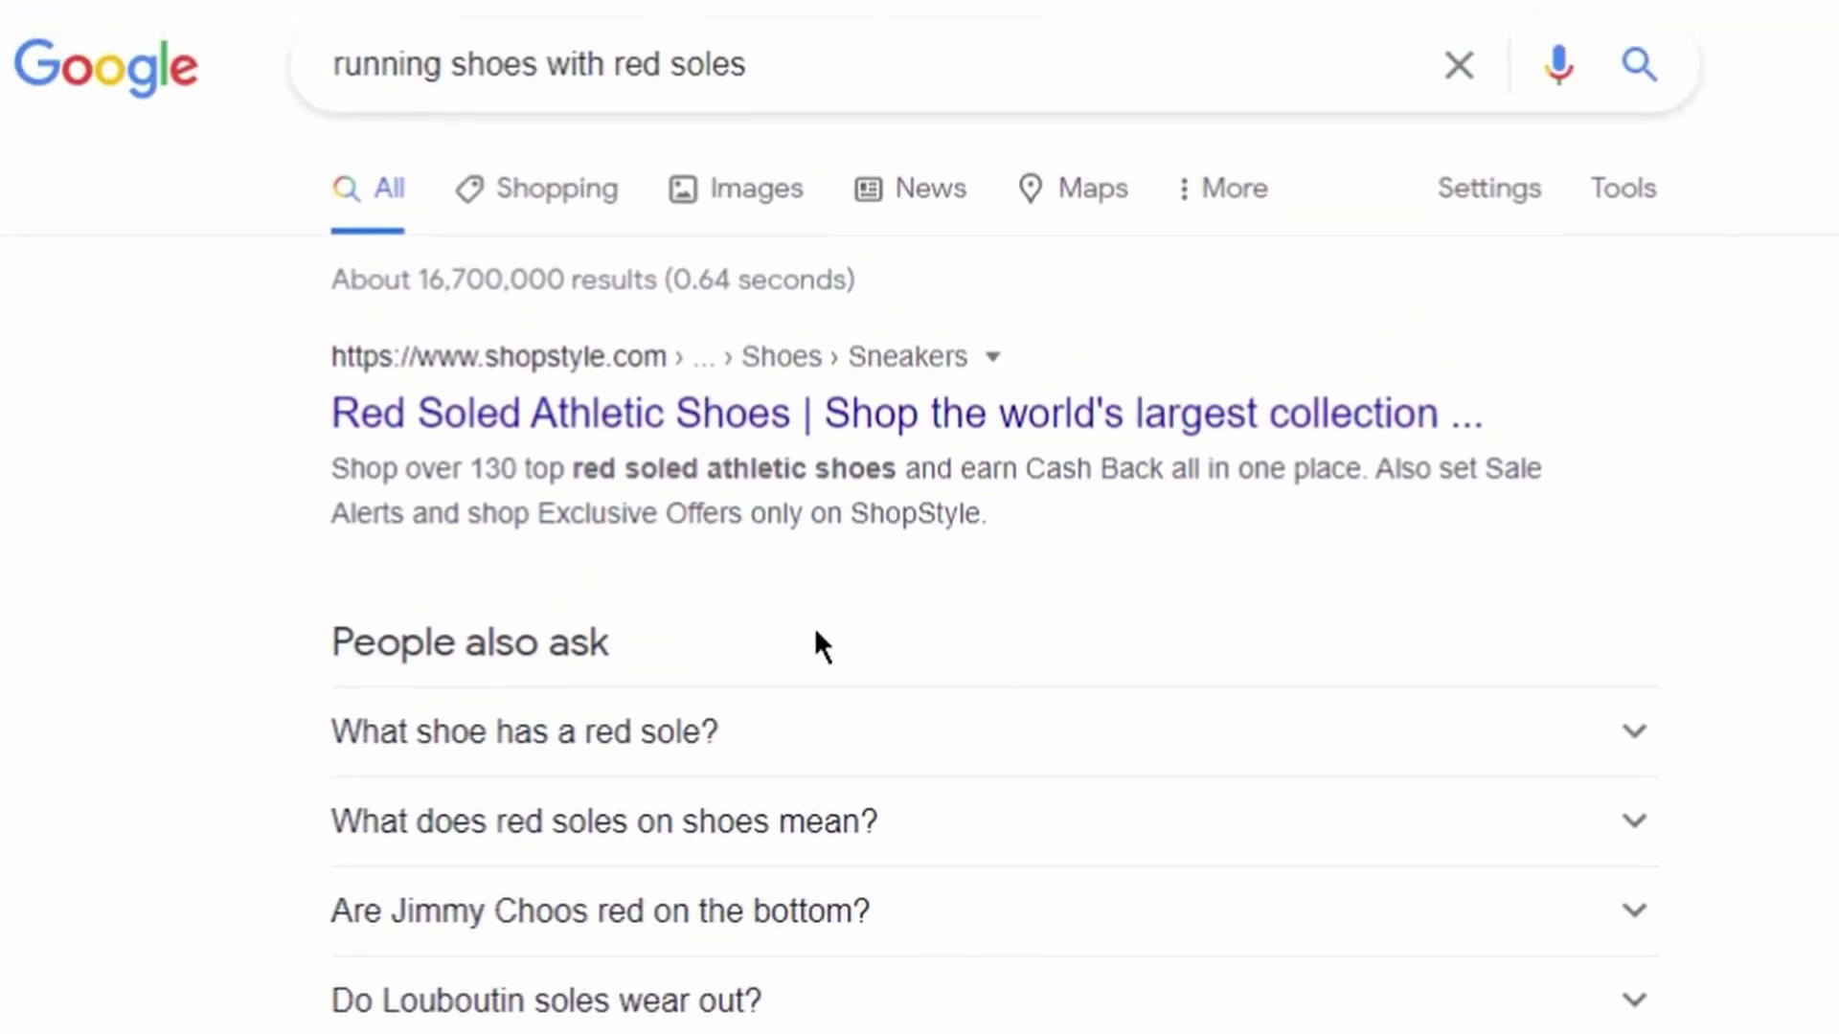
pyautogui.moveTo(329, 639); pyautogui.dragTo(655, 640)
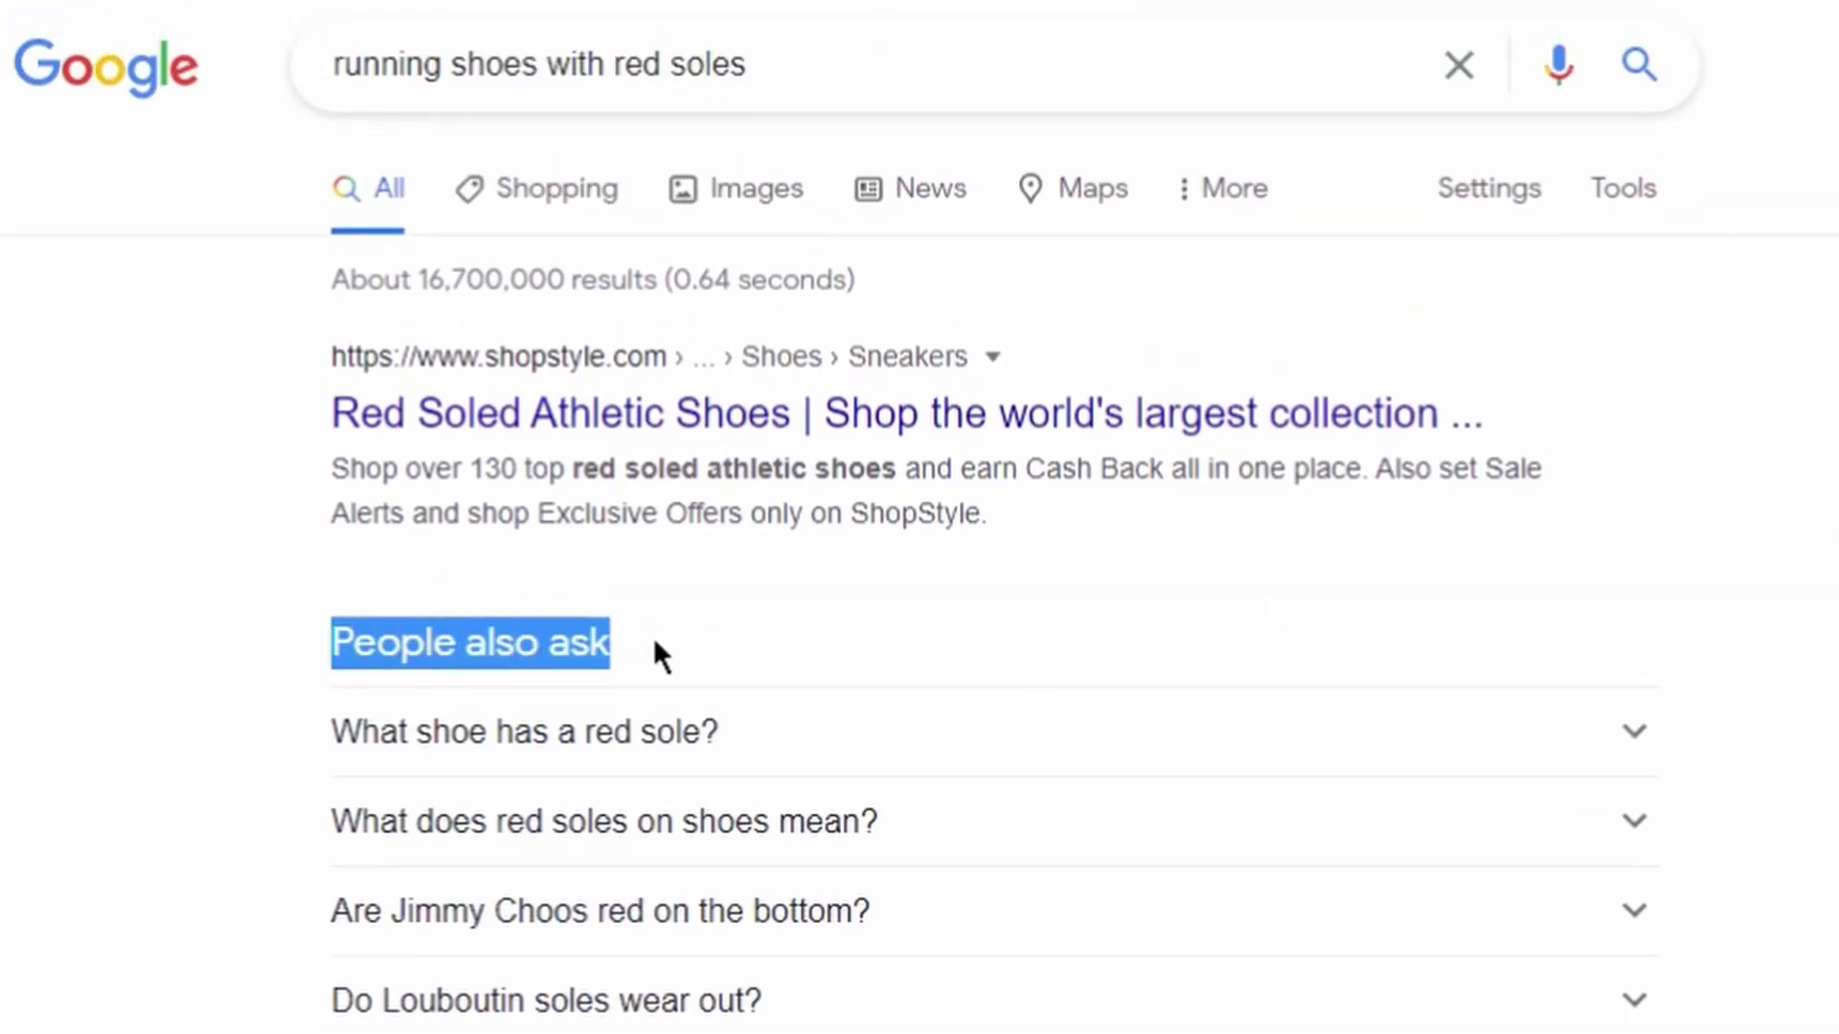
pyautogui.click(655, 644)
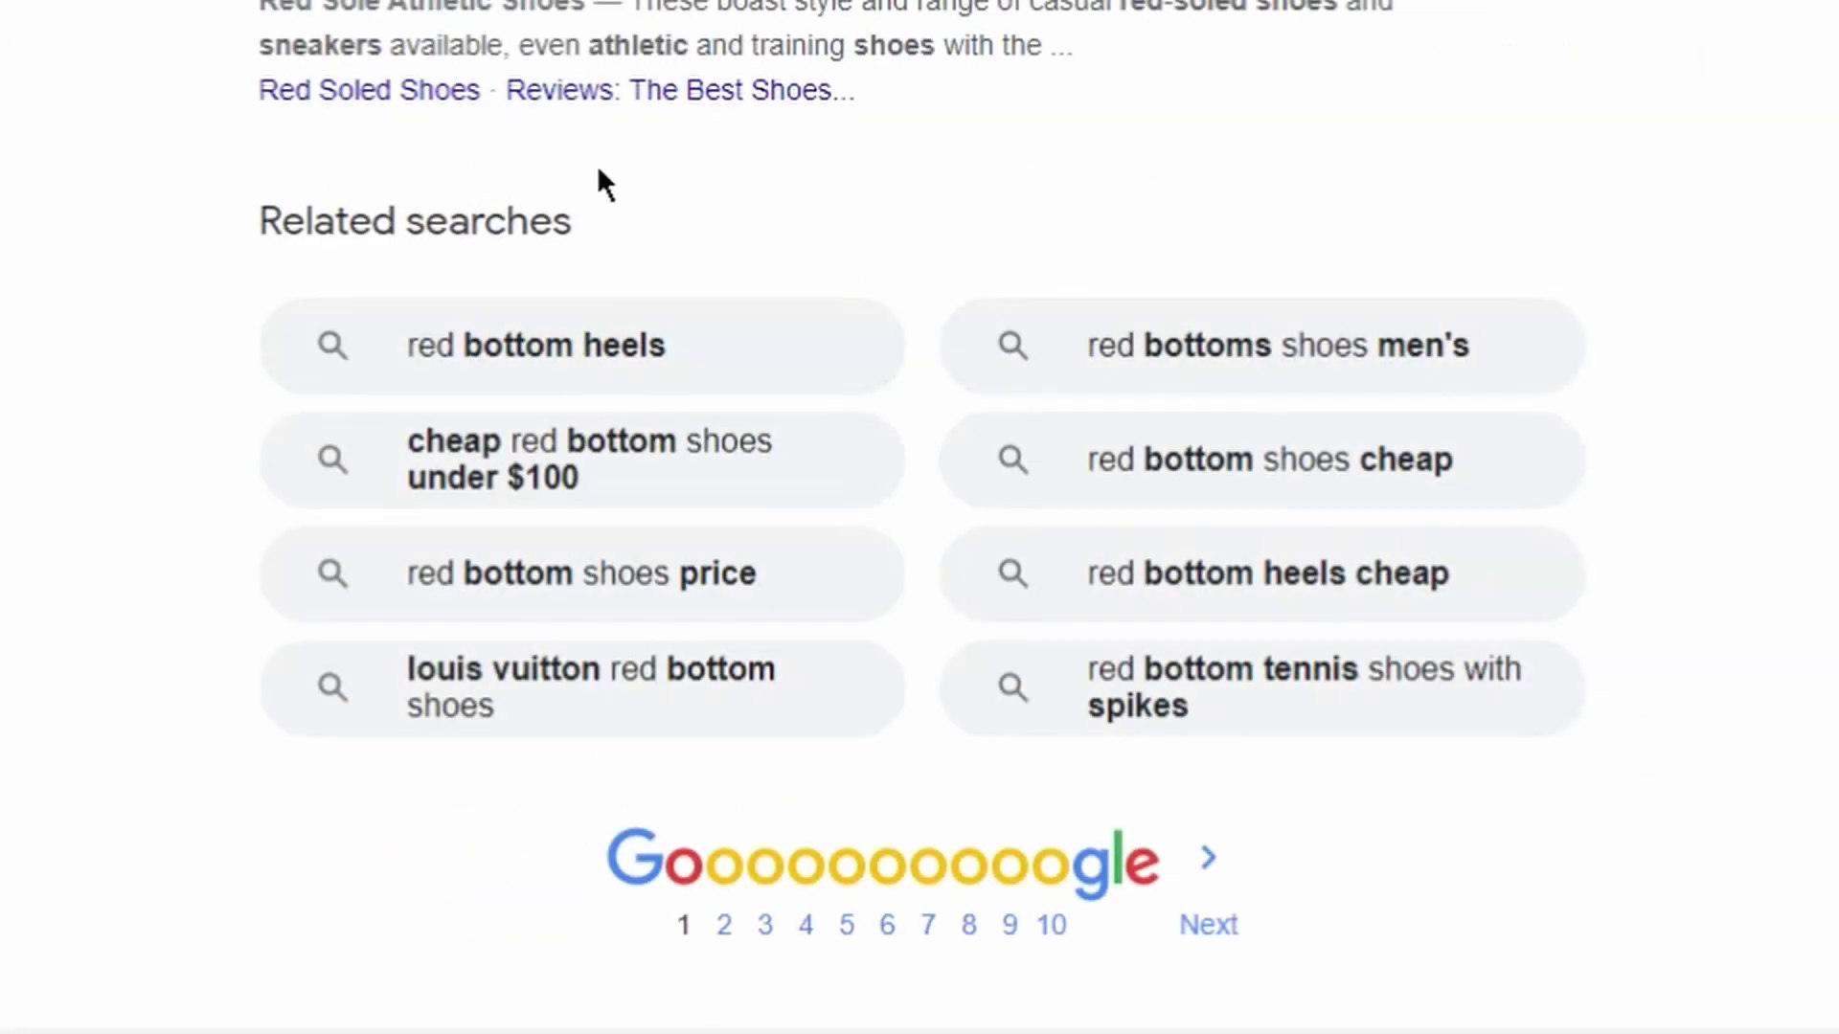
pyautogui.moveTo(259, 220); pyautogui.dragTo(607, 230)
# Step: Clear the highlight on the Related searches heading
pyautogui.click(657, 235)
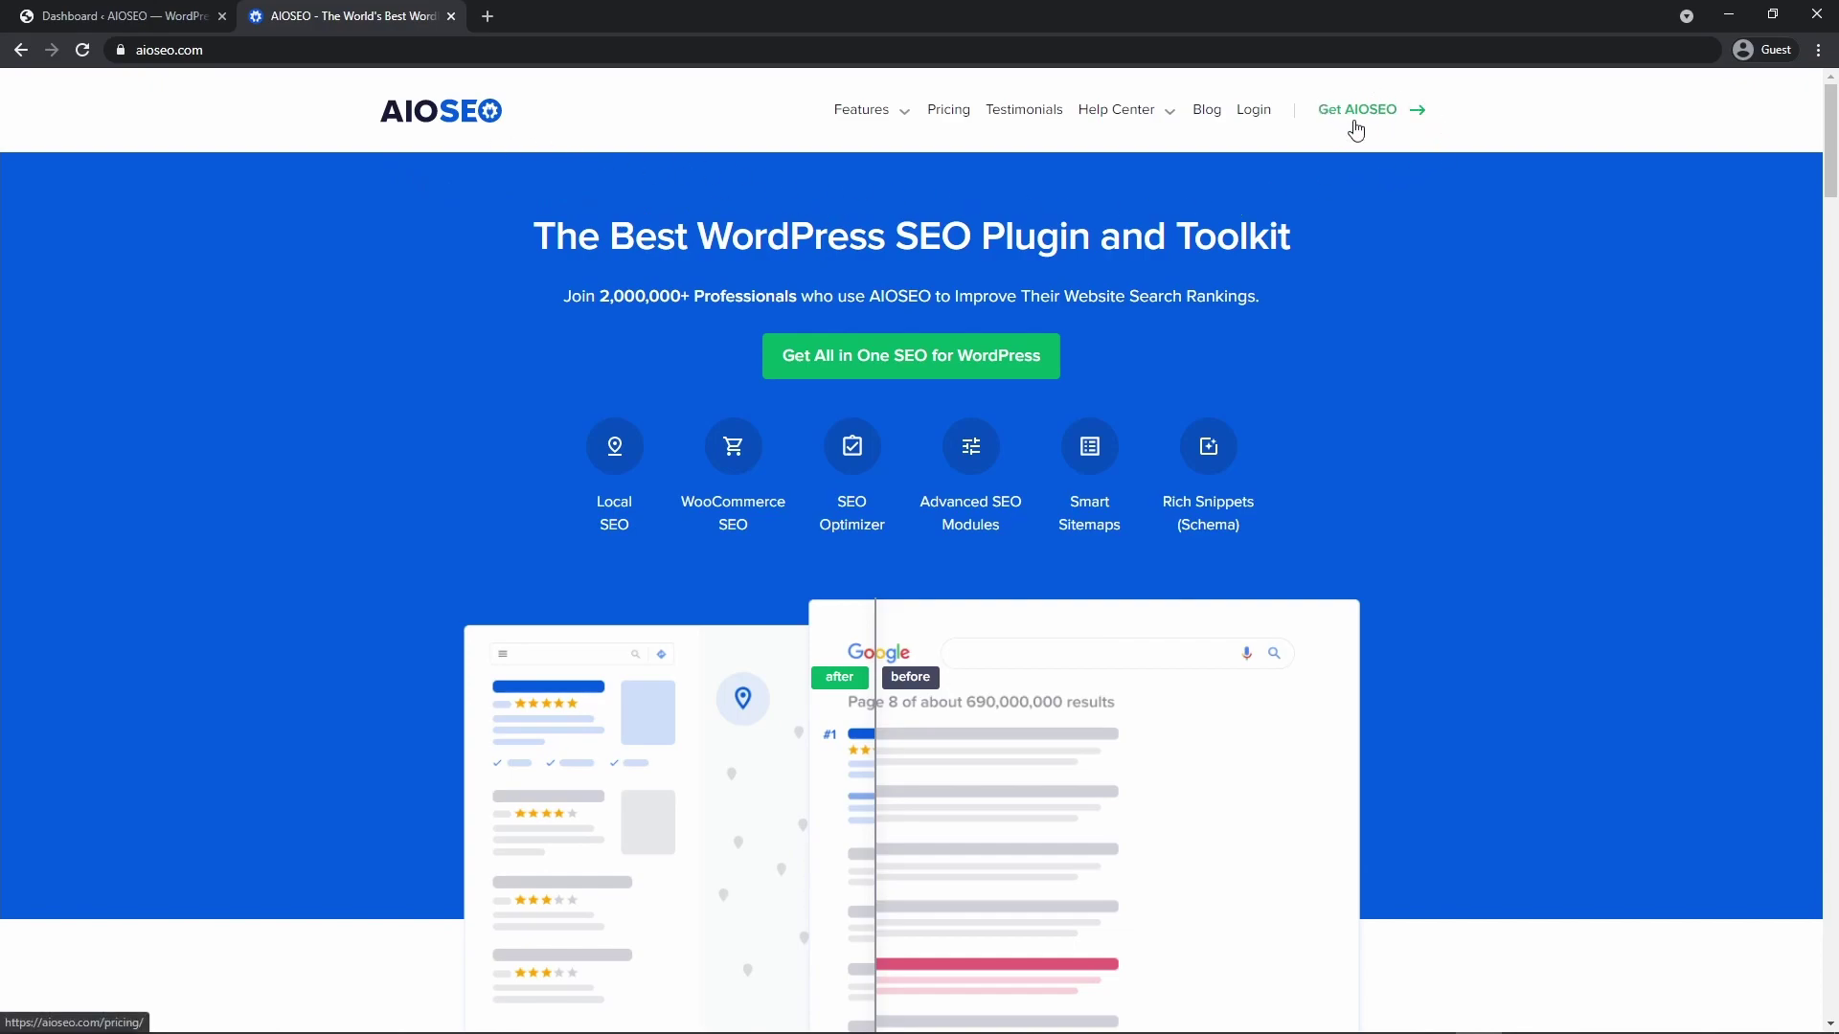
# Step: Log in to AIOSEO, download aioseo-pro-v4.1.1.zip from Downloads, and copy the license key
pyautogui.click(1254, 111)
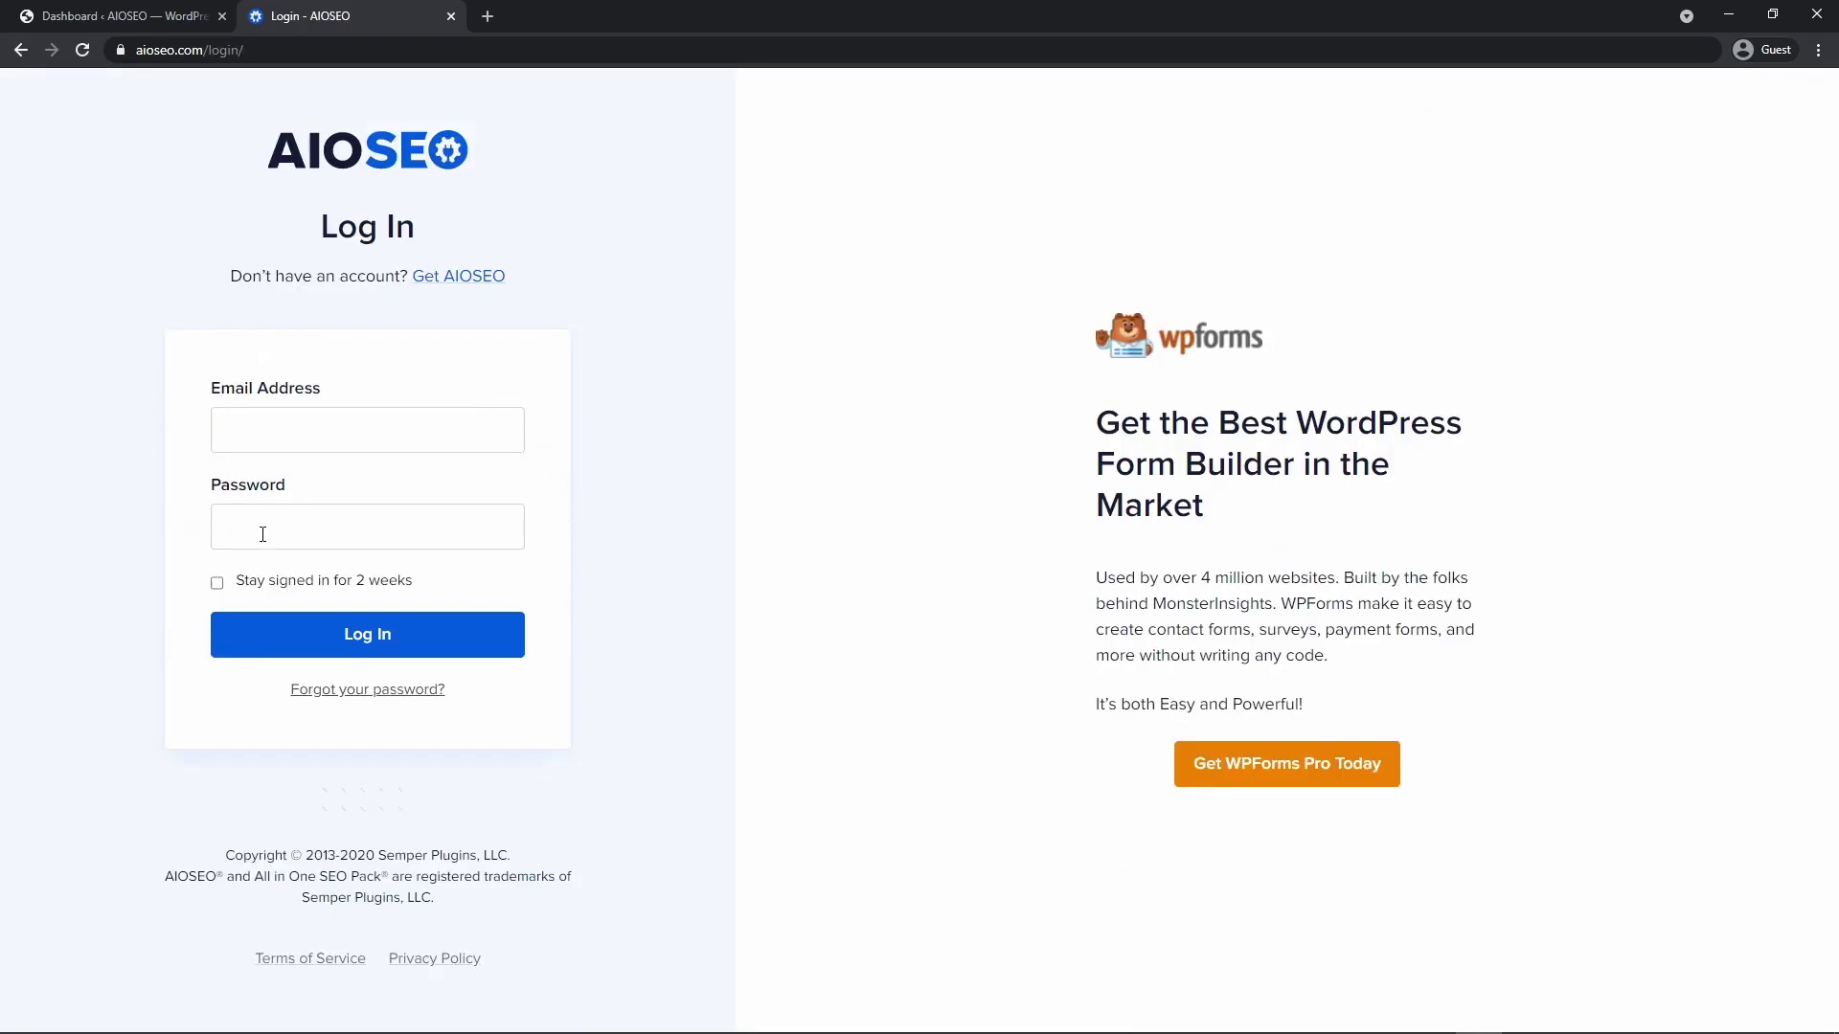
pyautogui.click(365, 639)
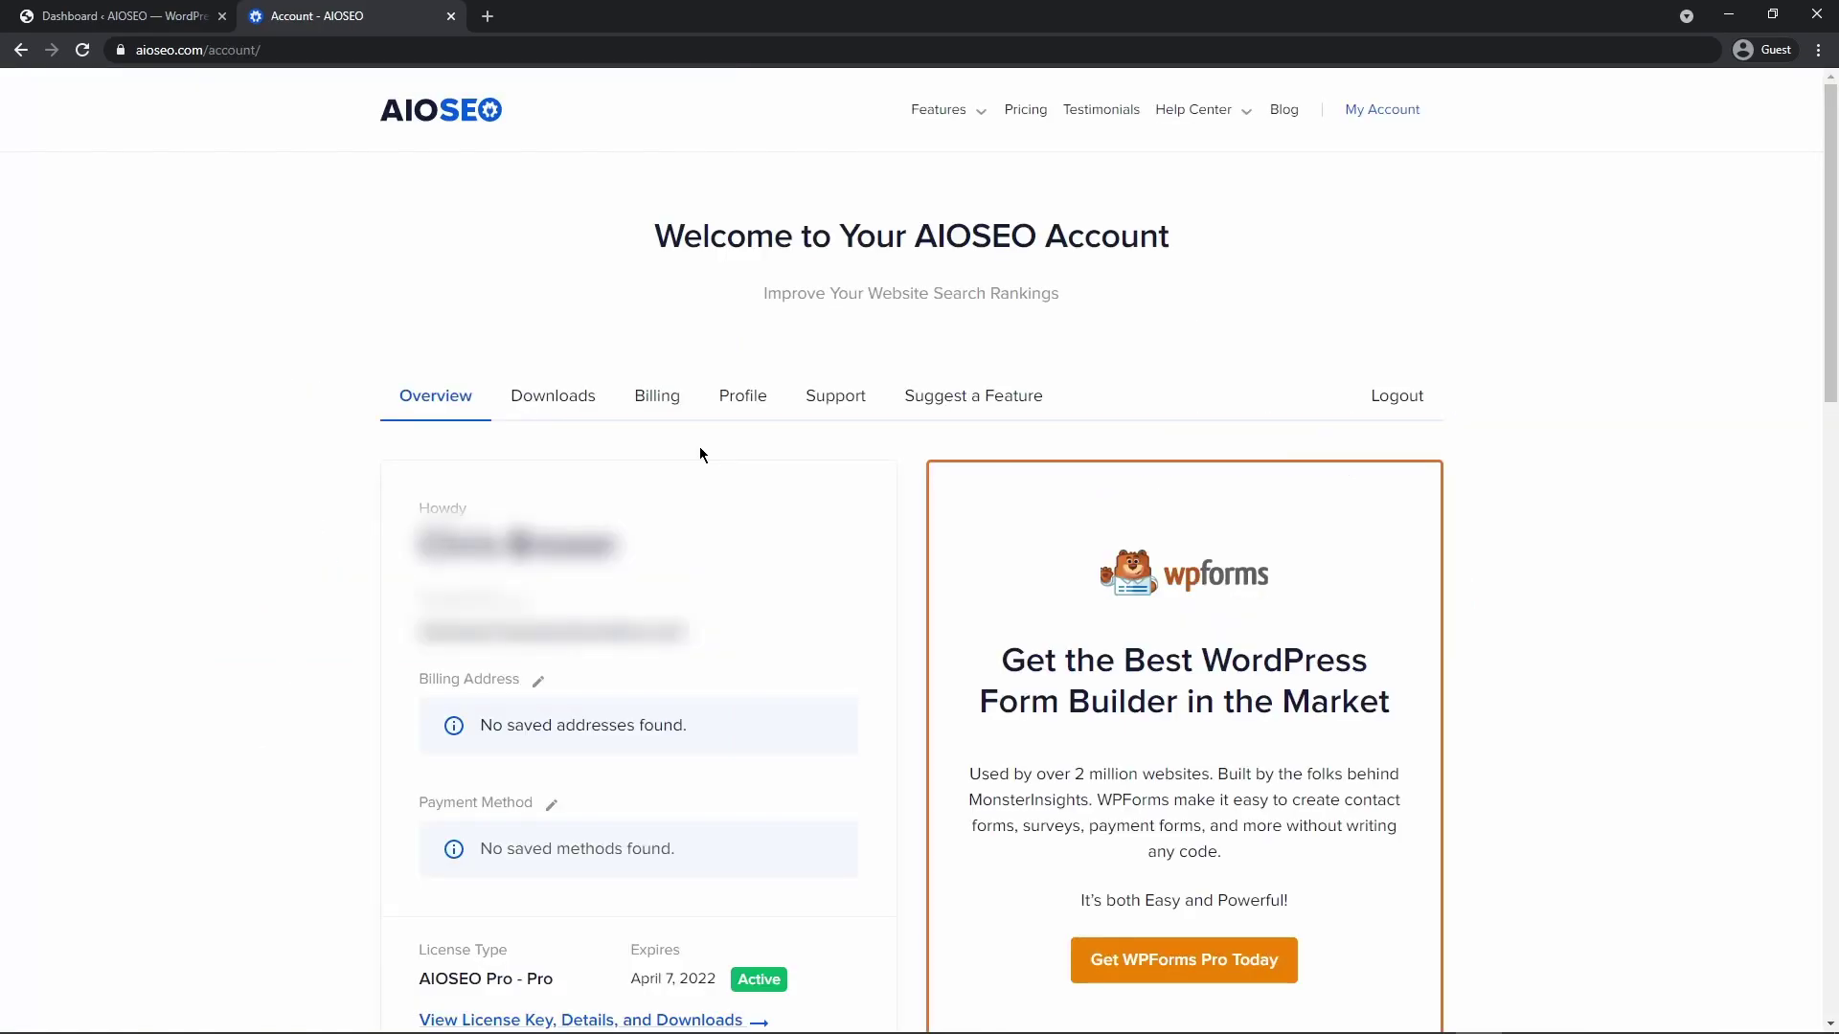
pyautogui.click(555, 397)
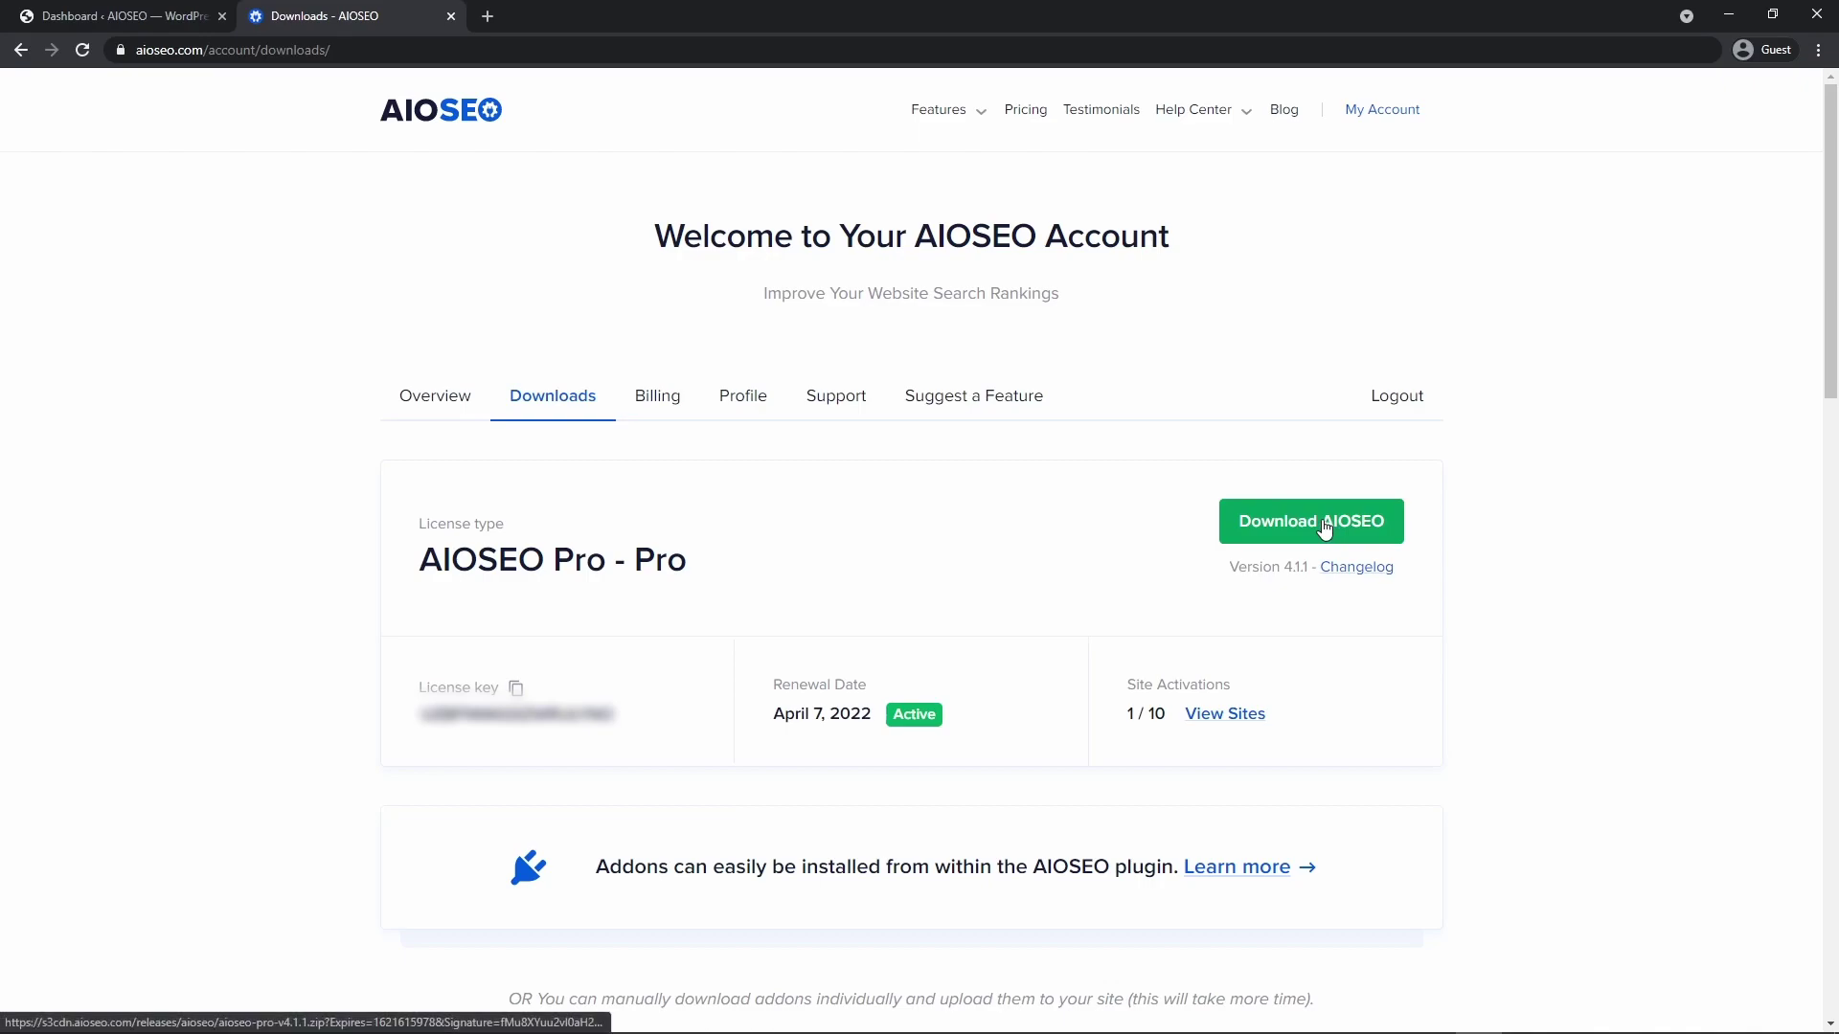
pyautogui.click(1325, 525)
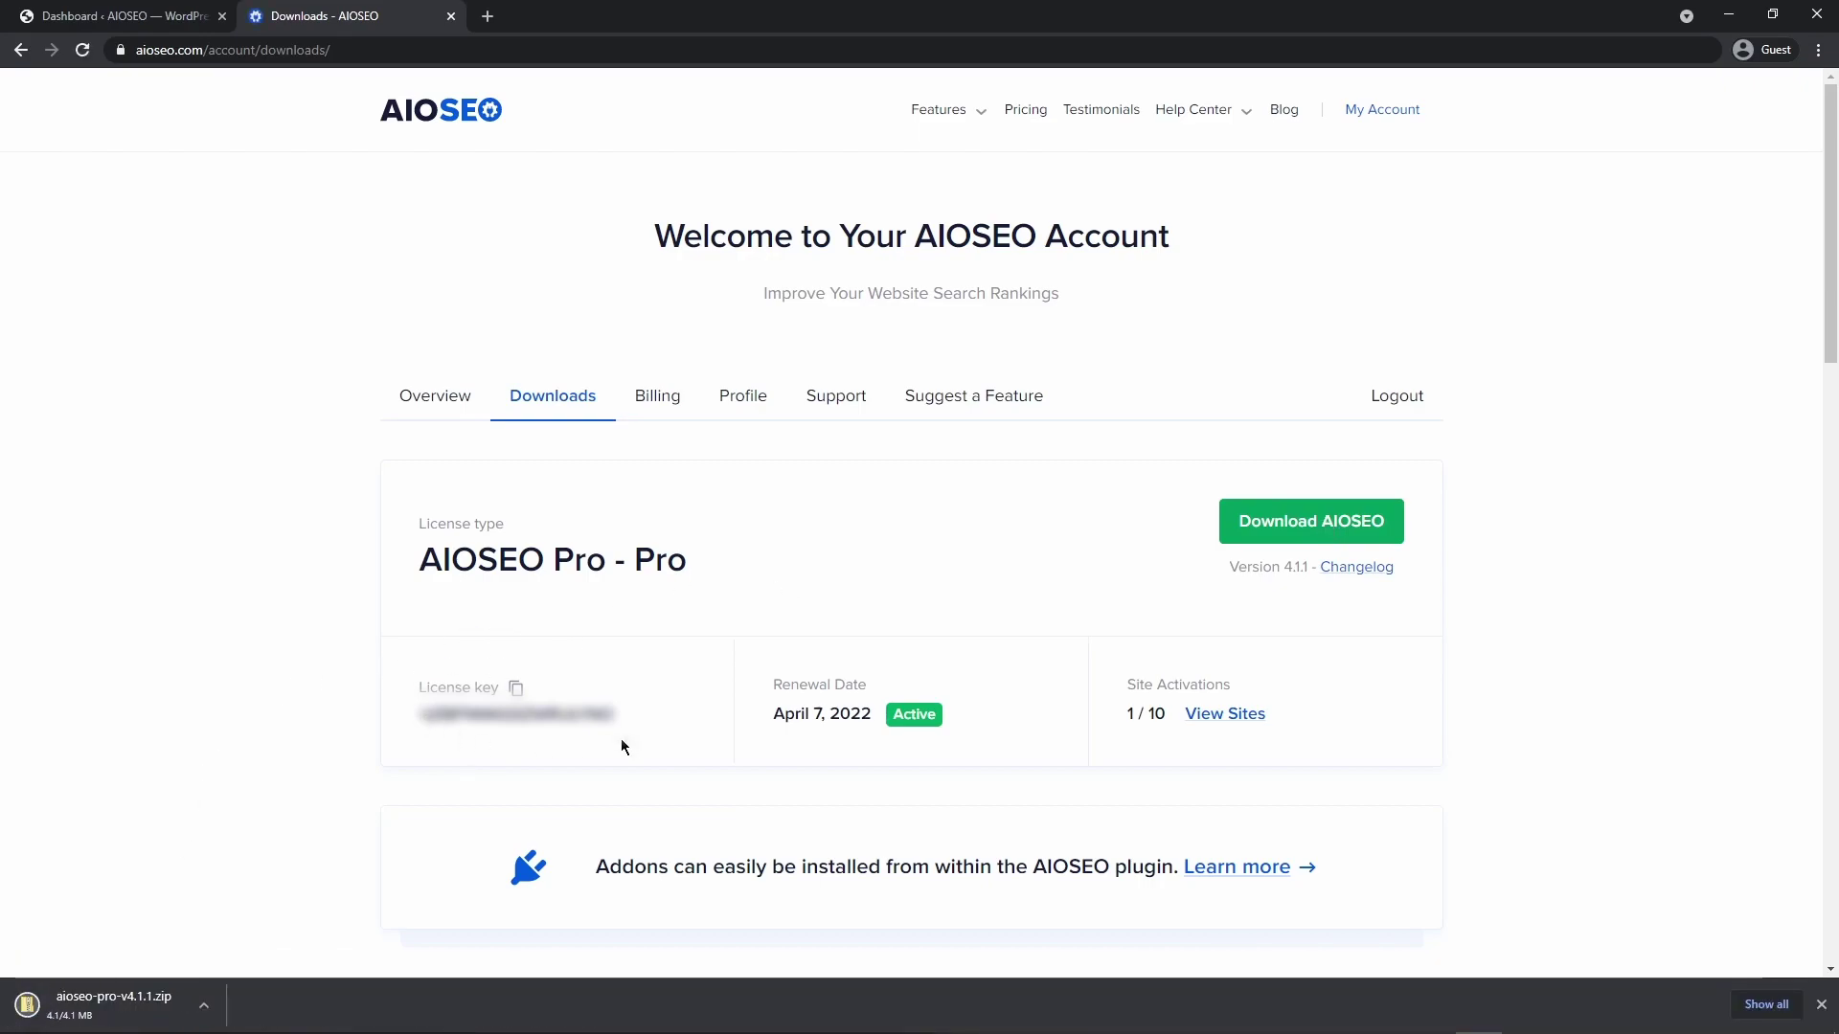
pyautogui.click(516, 689)
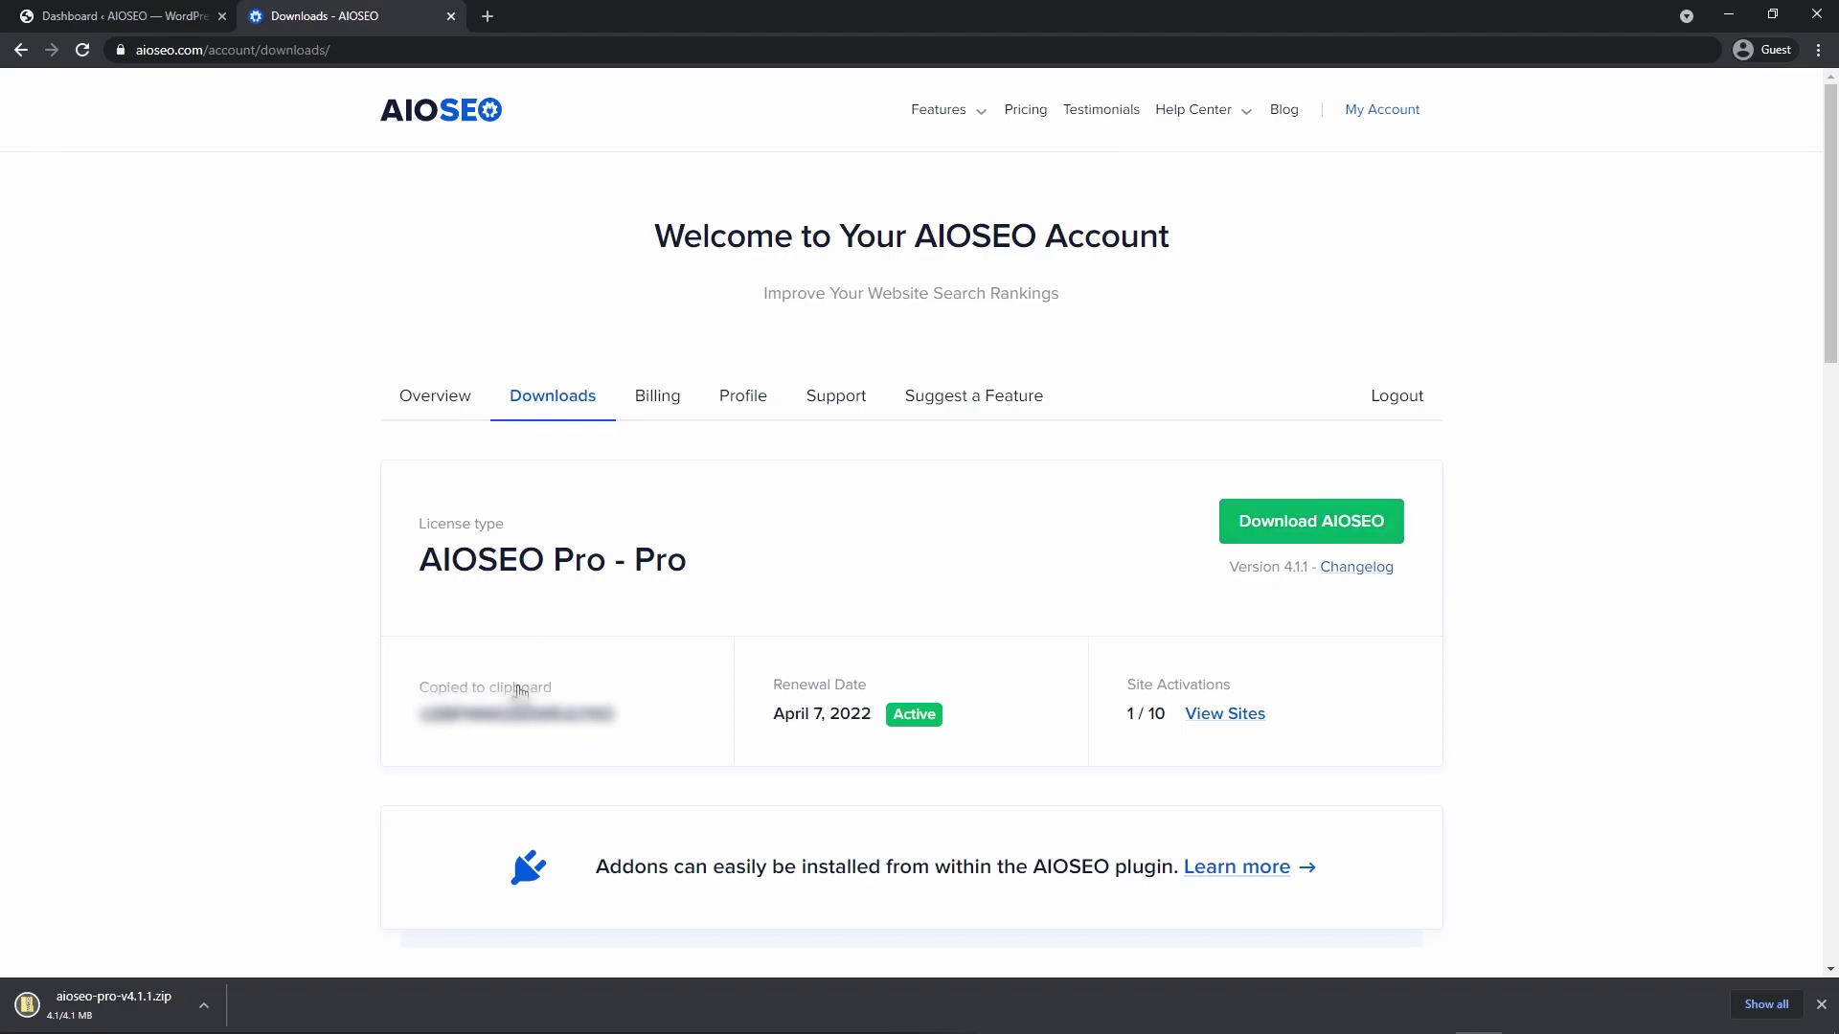
# Step: Upload aioseo-pro-v4.1.1.zip under Plugins > Add New, then install and activate it
pyautogui.hotkey('ctrl', 'w')
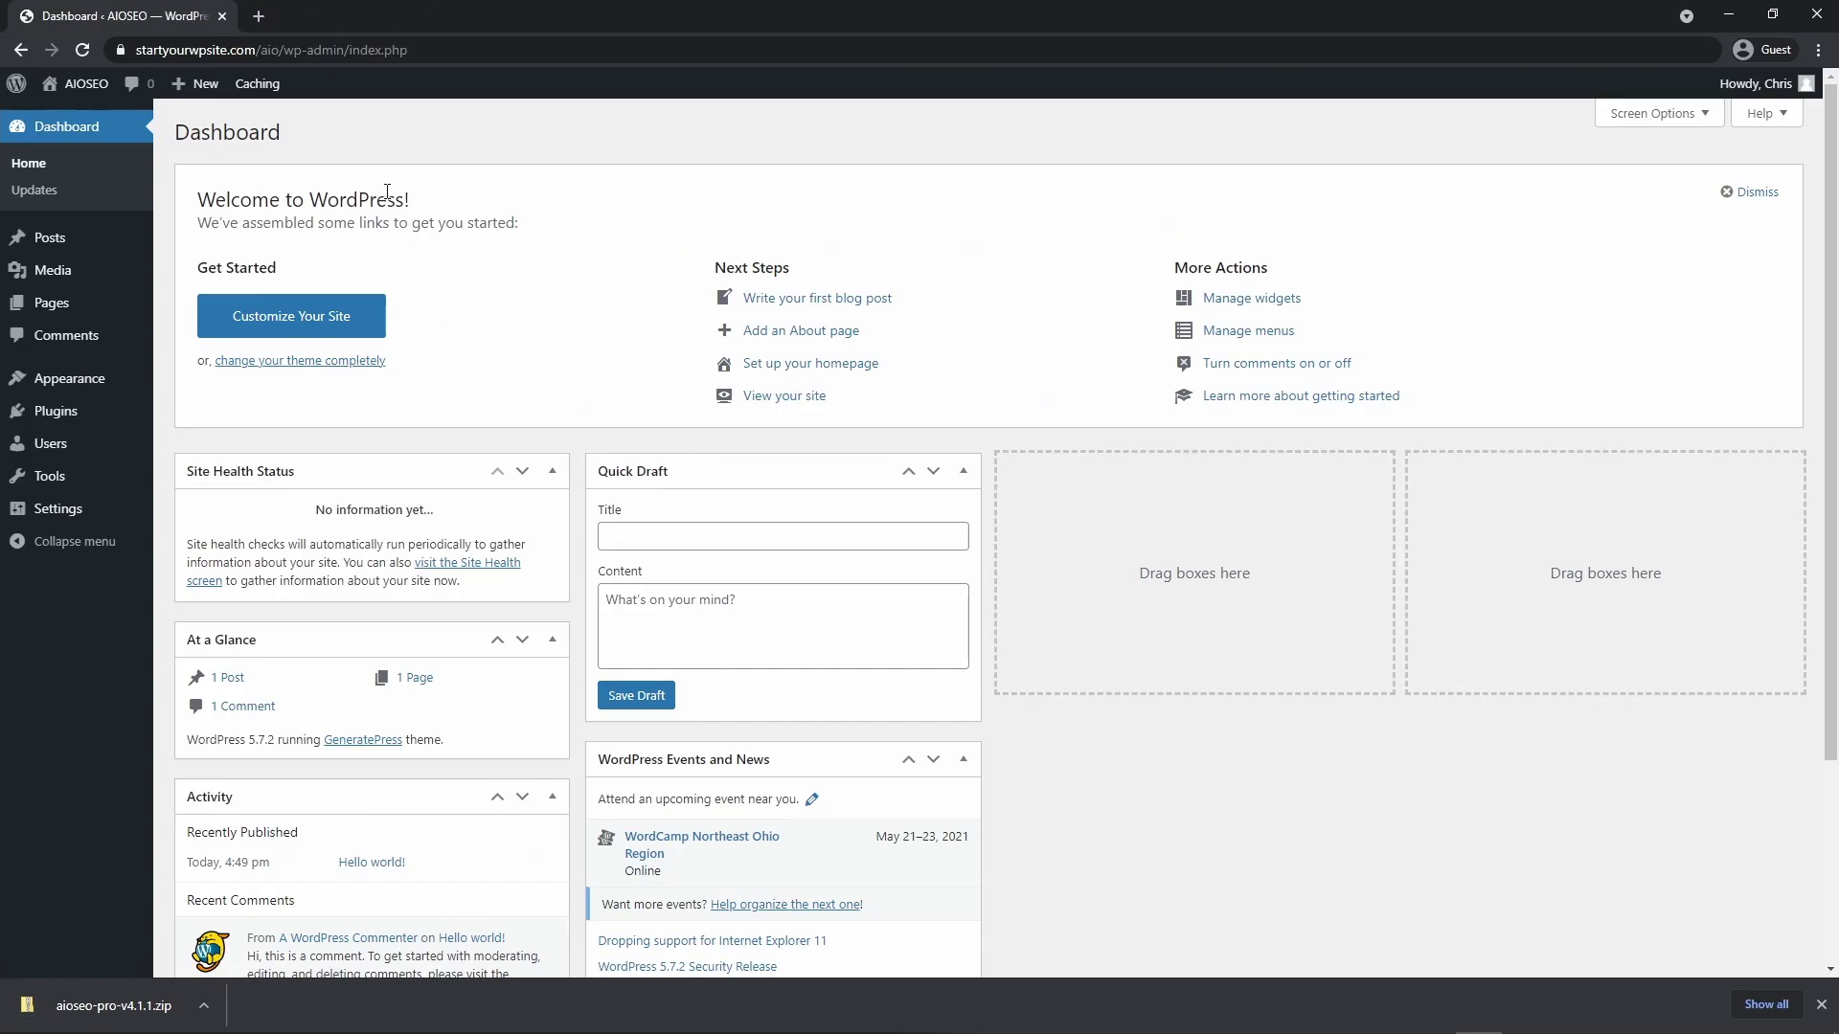
pyautogui.moveTo(63, 420)
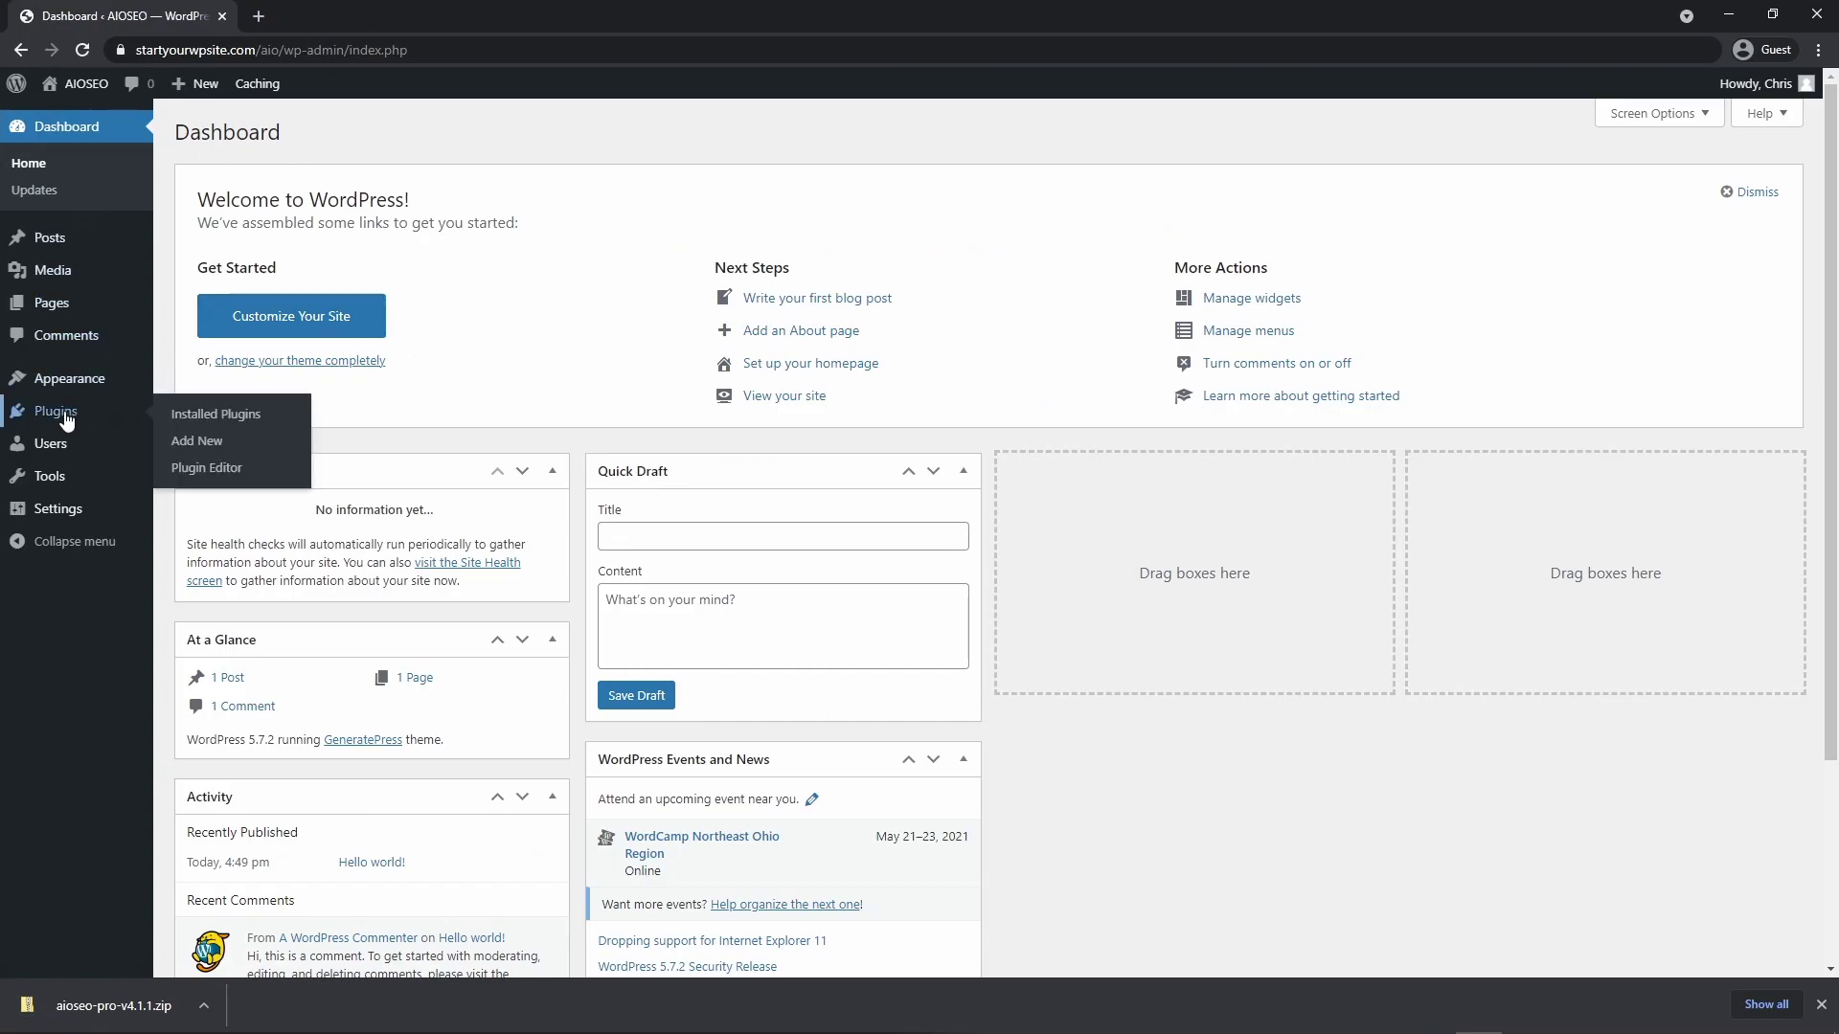
pyautogui.click(183, 442)
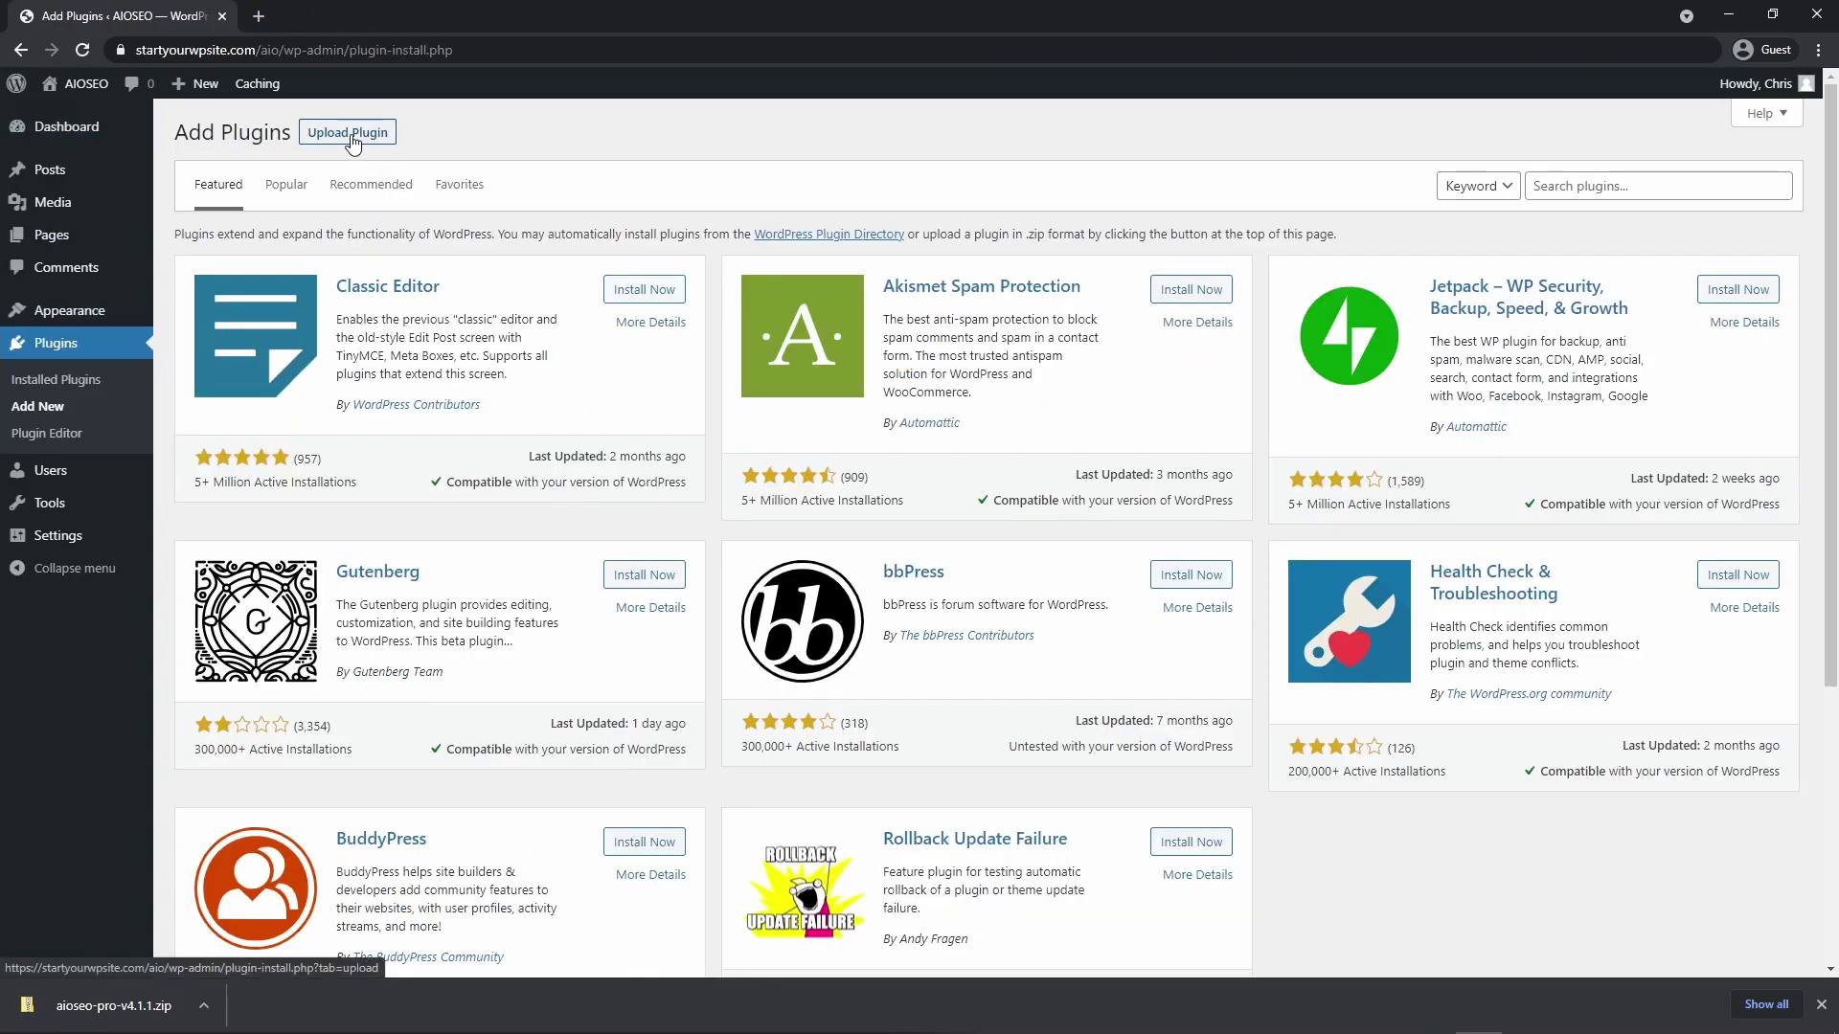
pyautogui.click(351, 135)
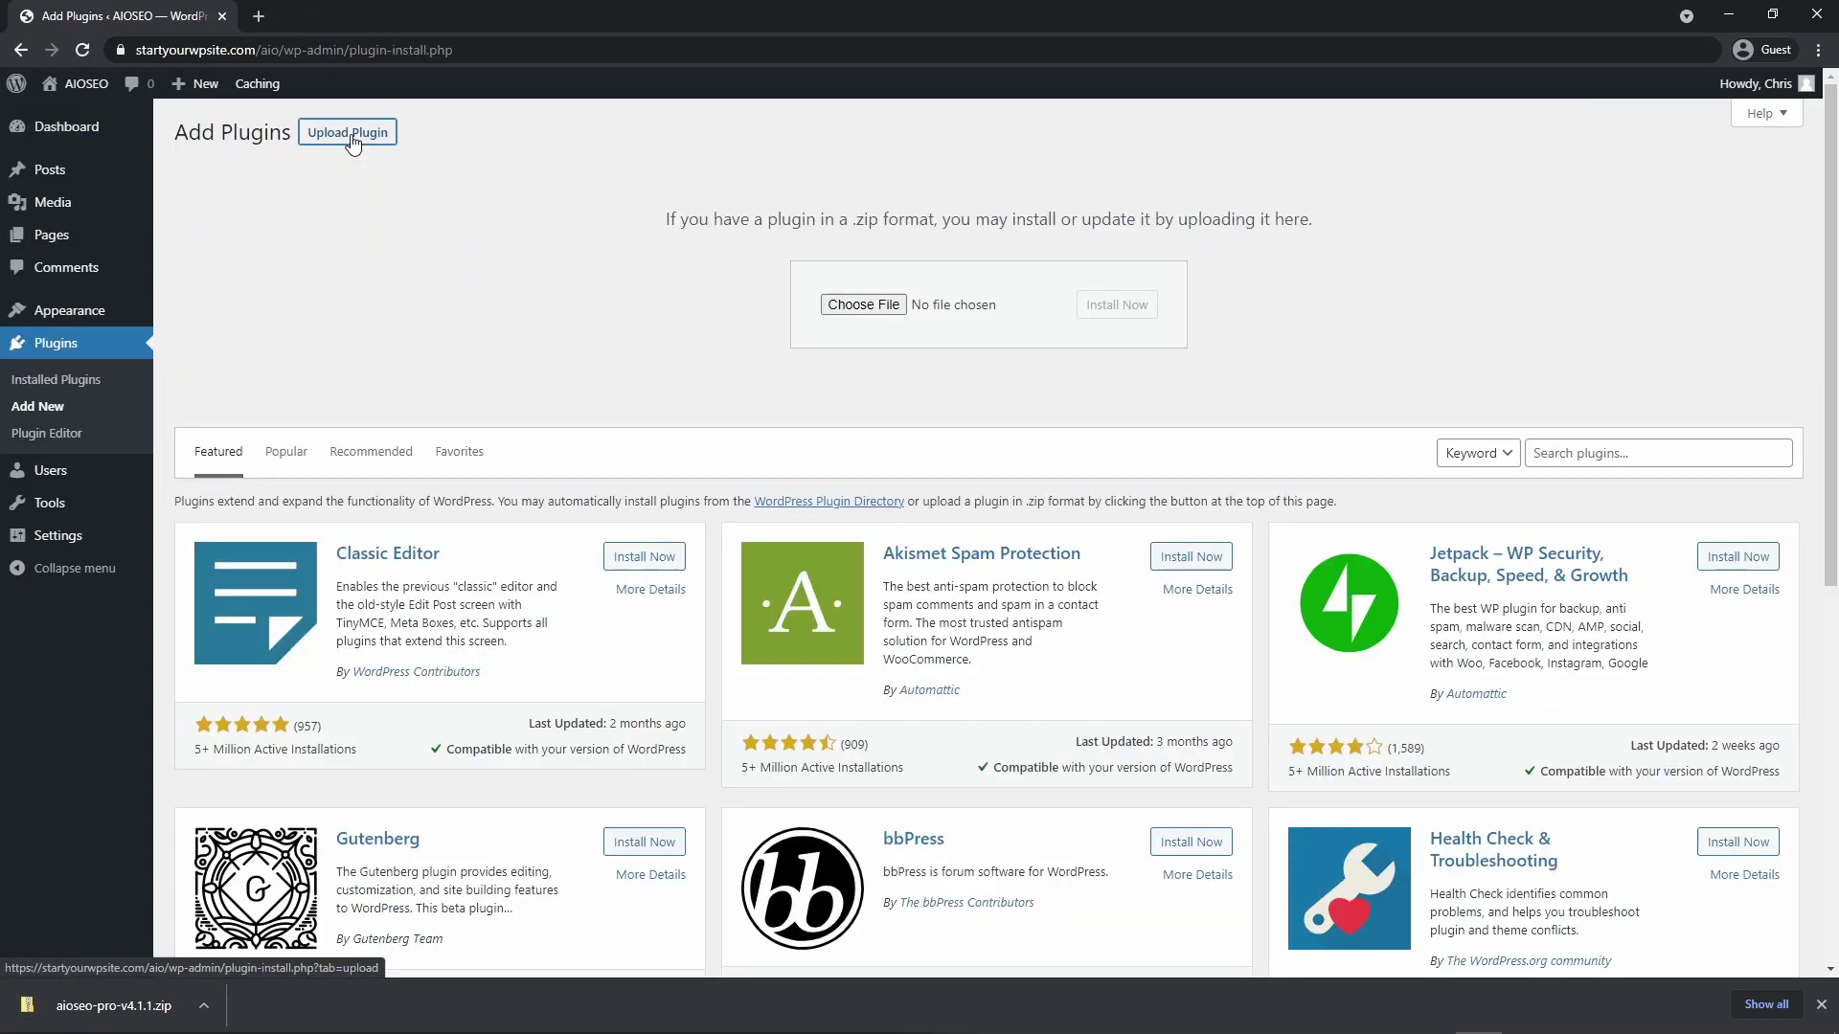
pyautogui.moveTo(113, 1005); pyautogui.dragTo(872, 303)
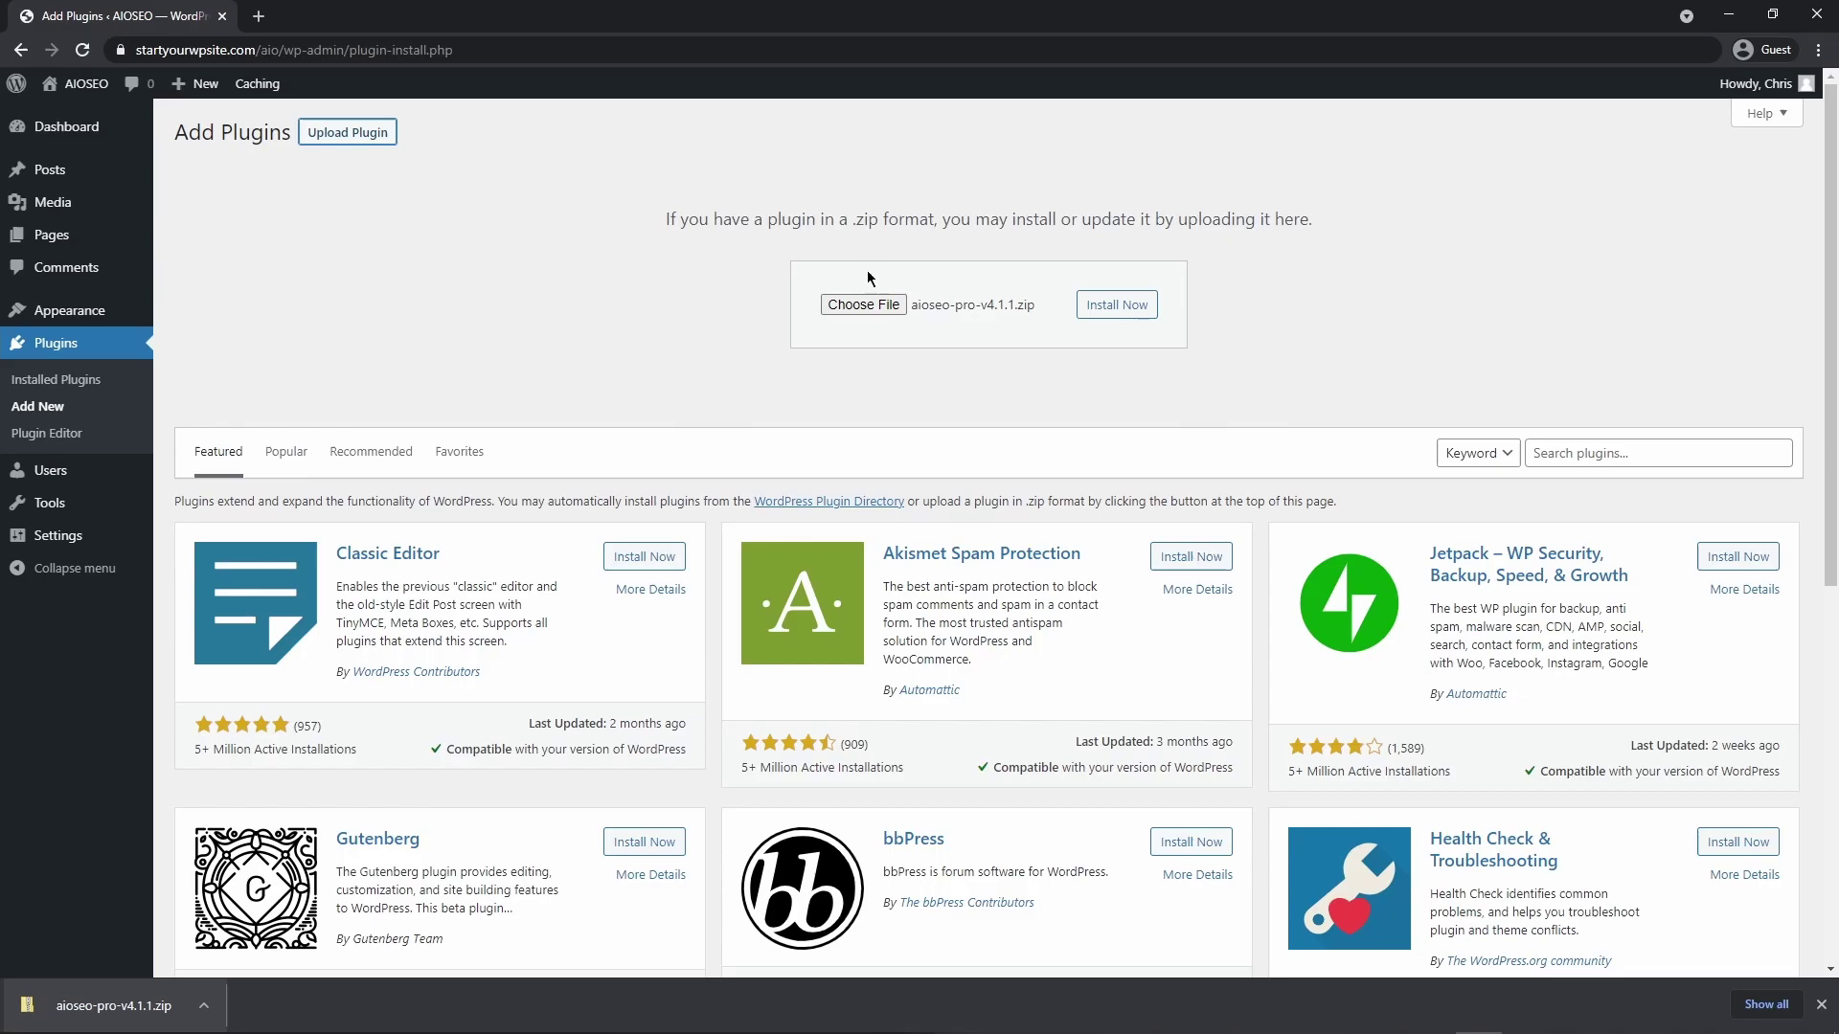
pyautogui.click(1126, 319)
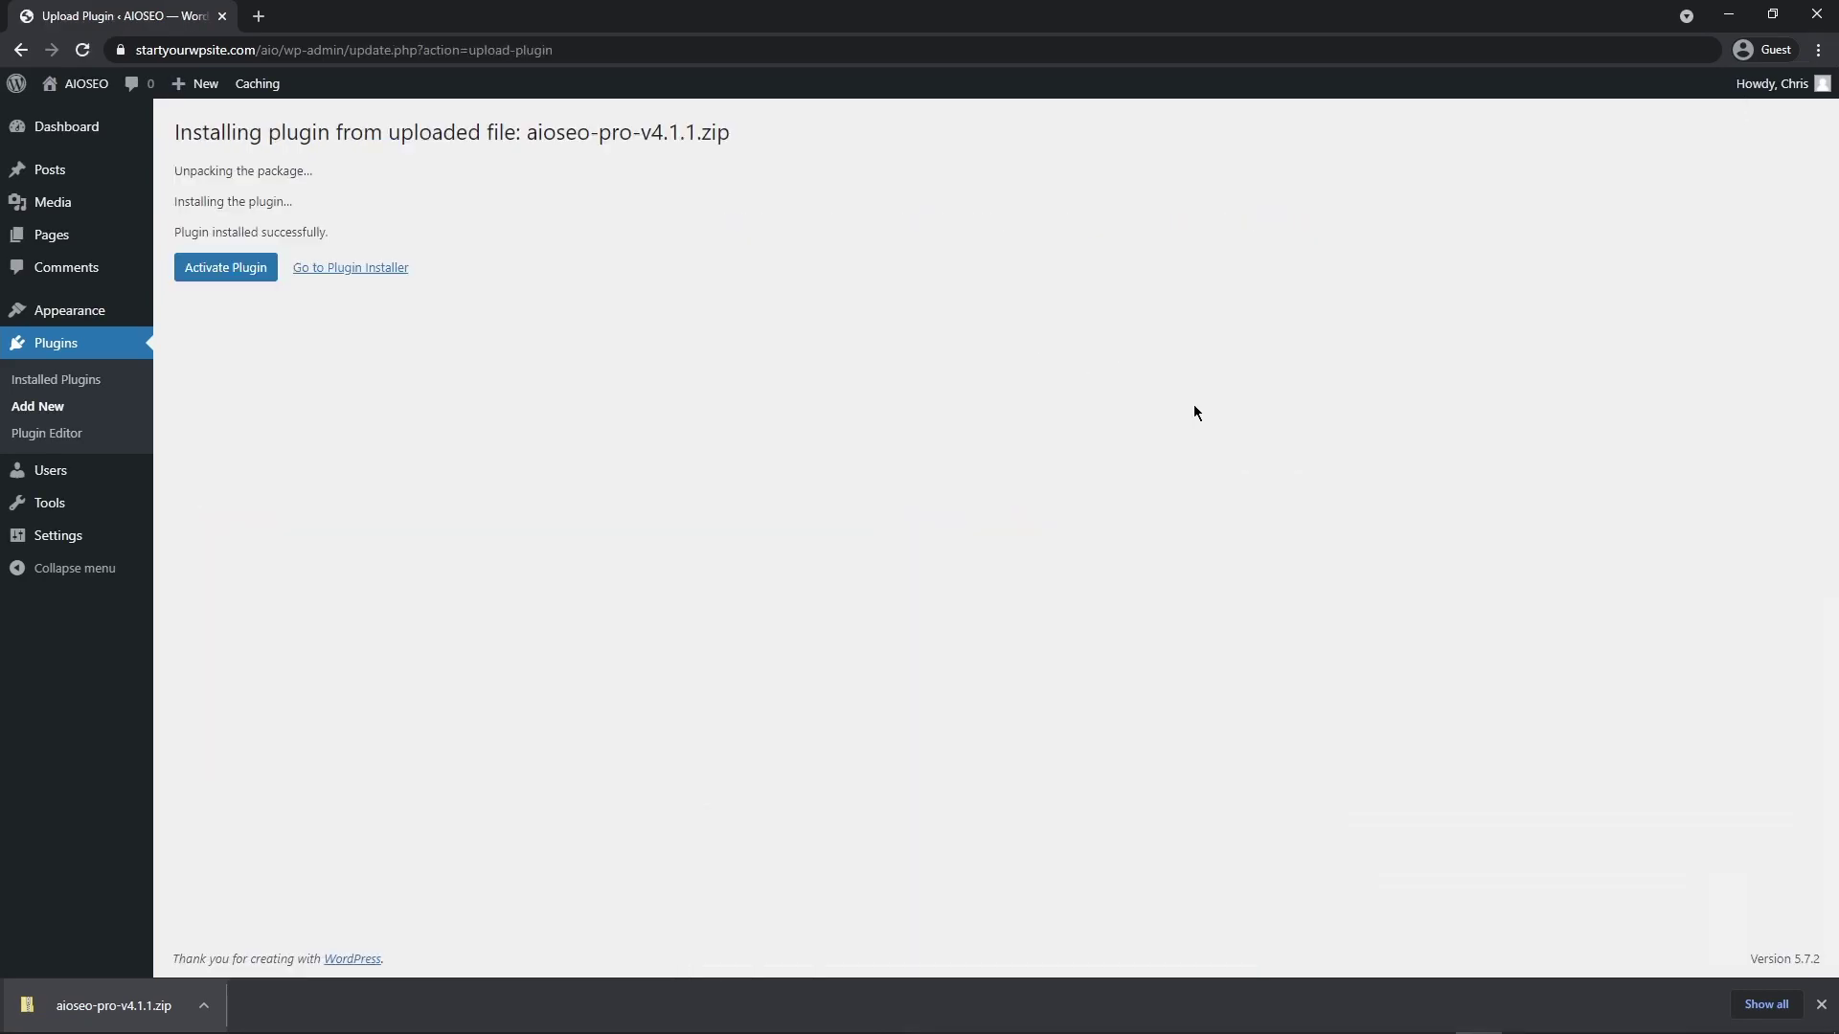
pyautogui.click(227, 272)
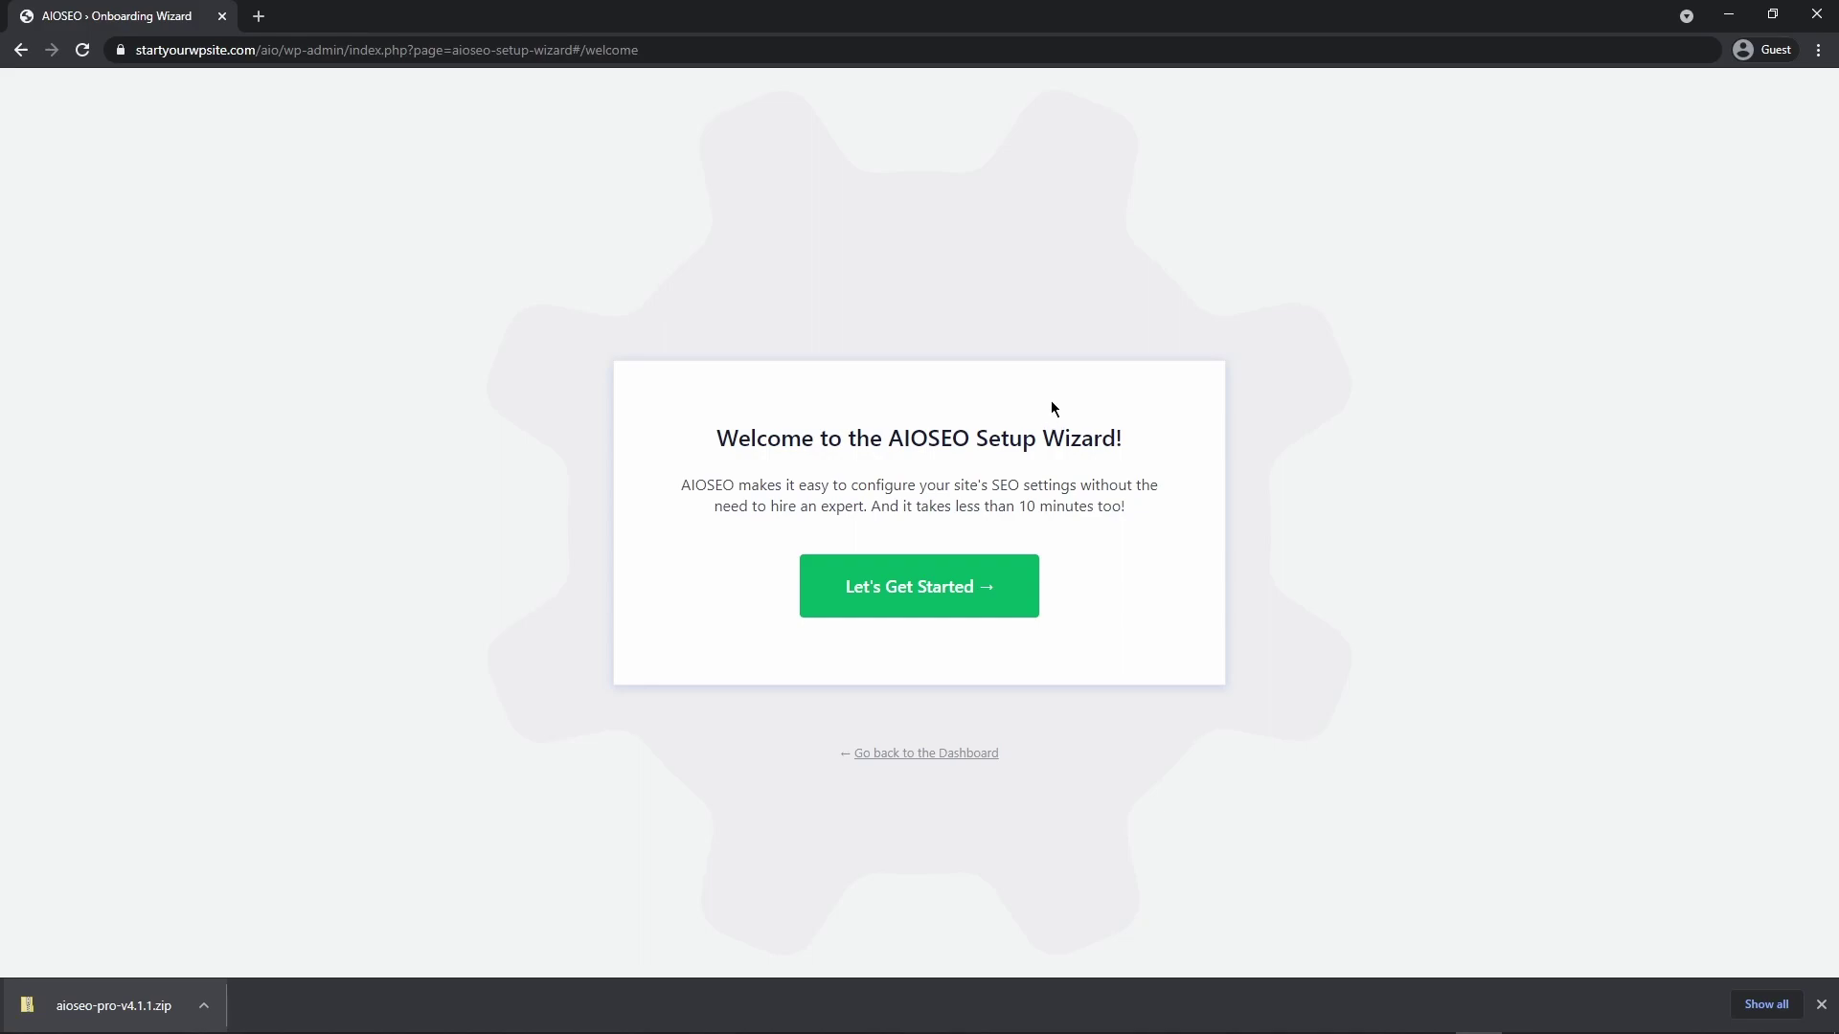
# Step: Skip the setup wizard and connect the All in One SEO Pro license using the pasted key
pyautogui.click(913, 756)
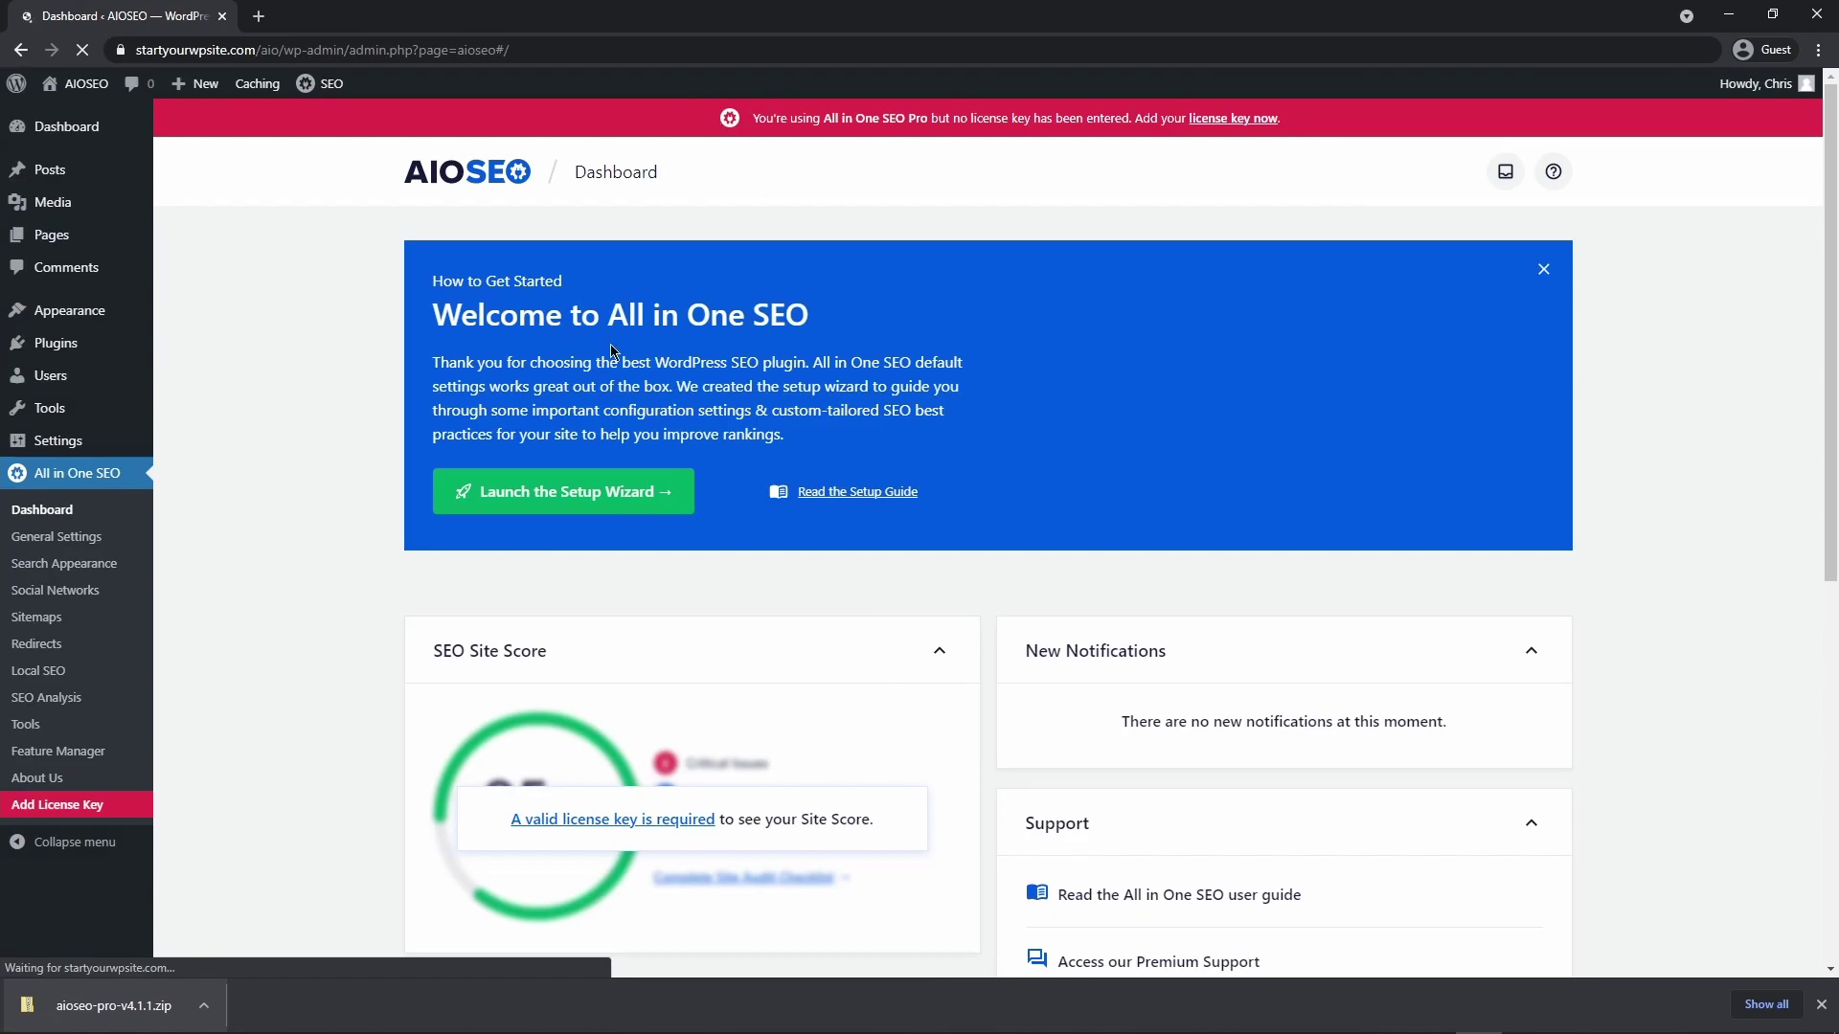
pyautogui.click(682, 821)
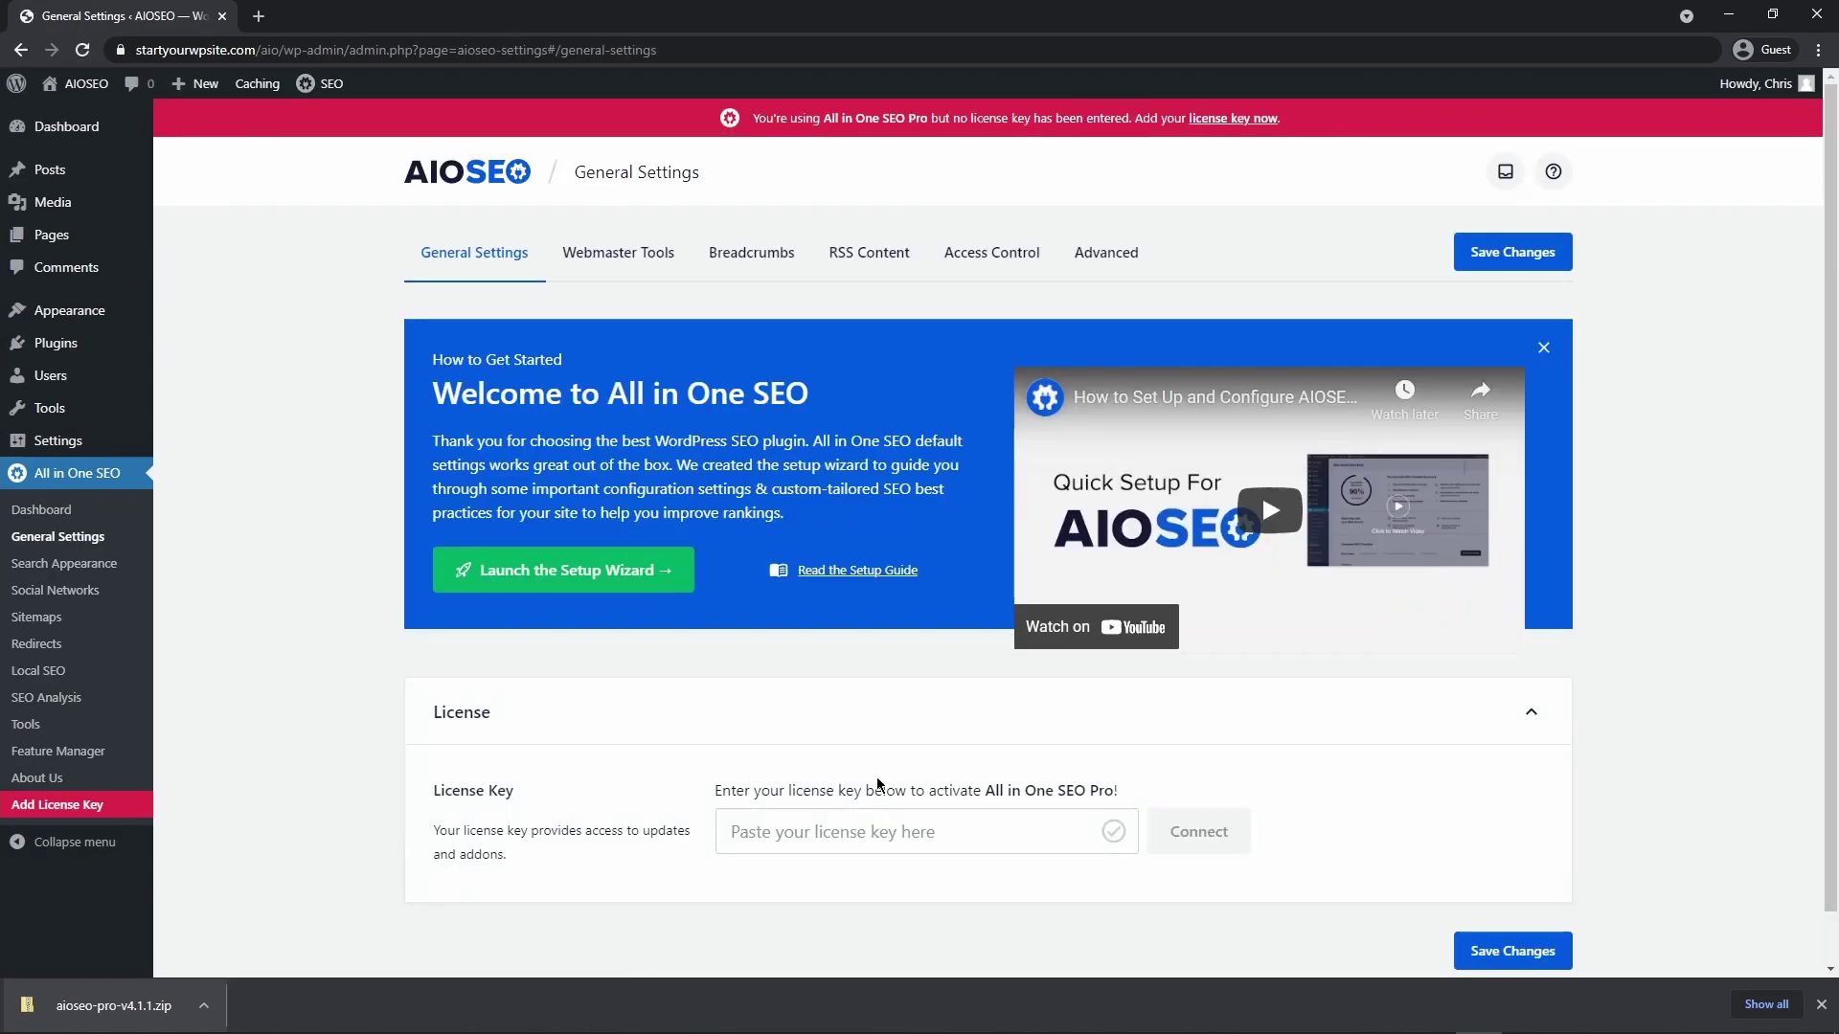
pyautogui.rightClick(865, 832)
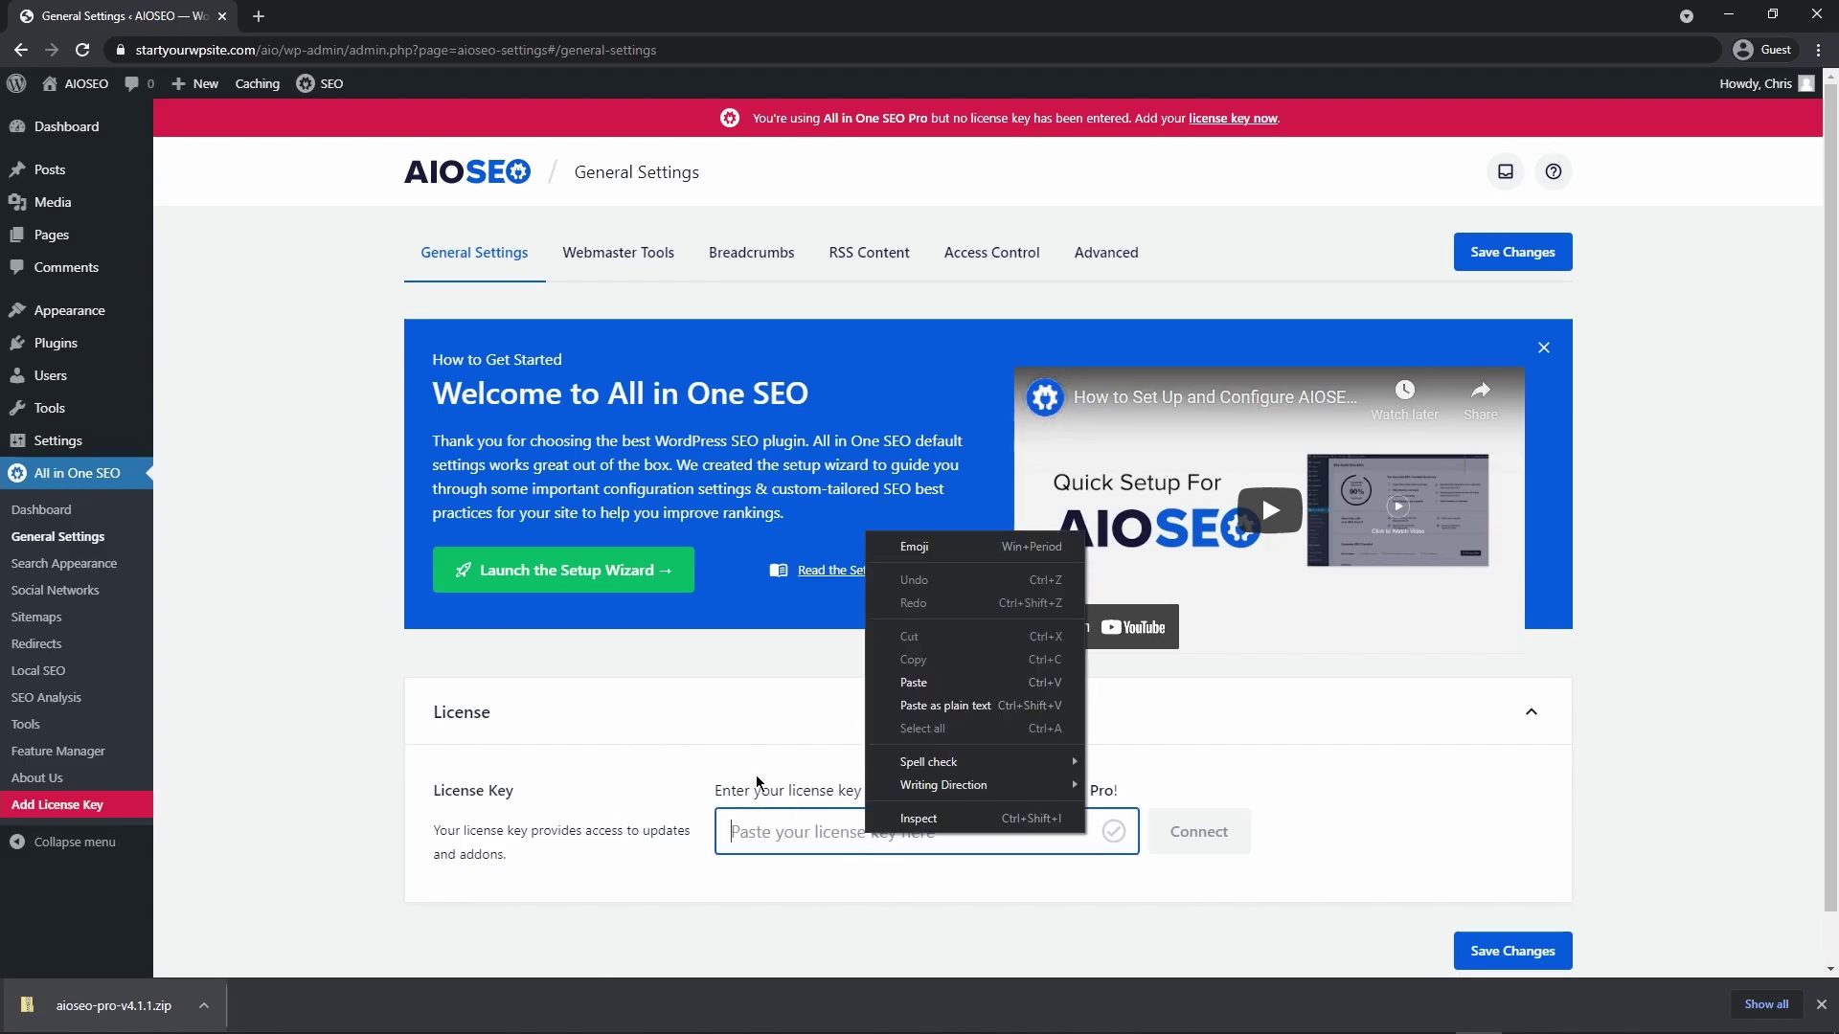
pyautogui.click(939, 685)
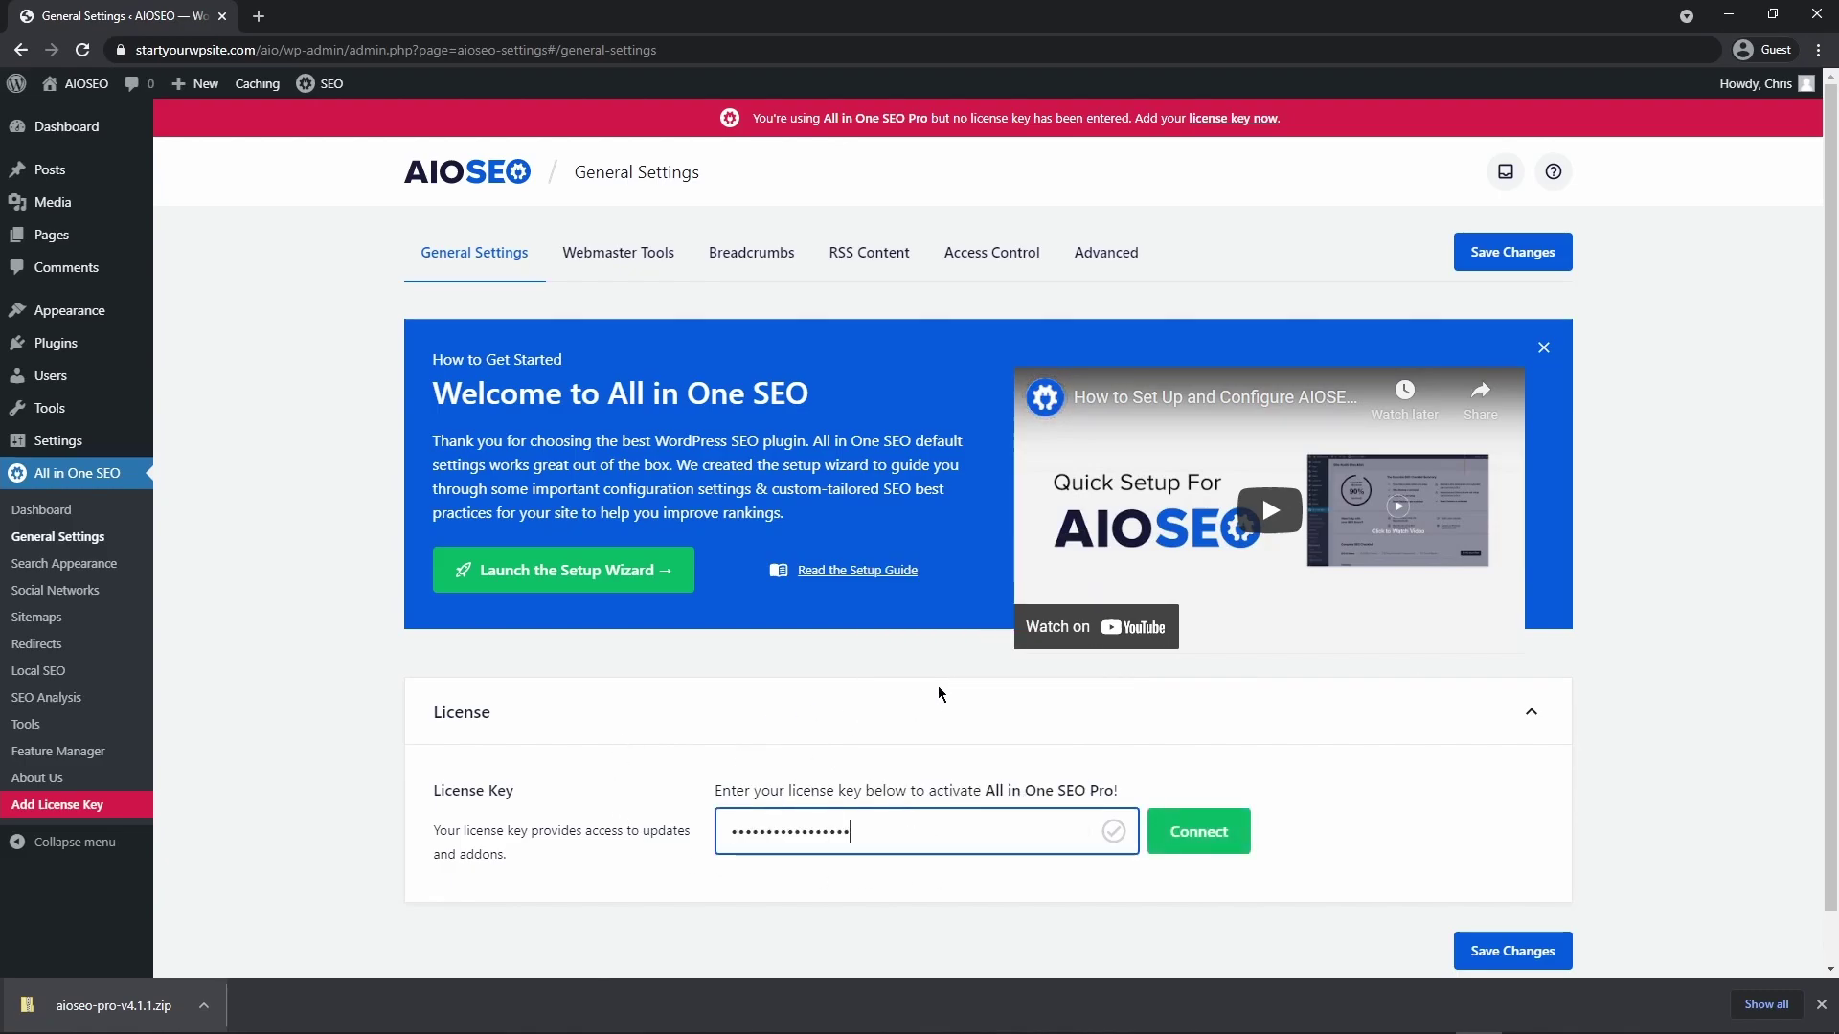
pyautogui.click(1203, 833)
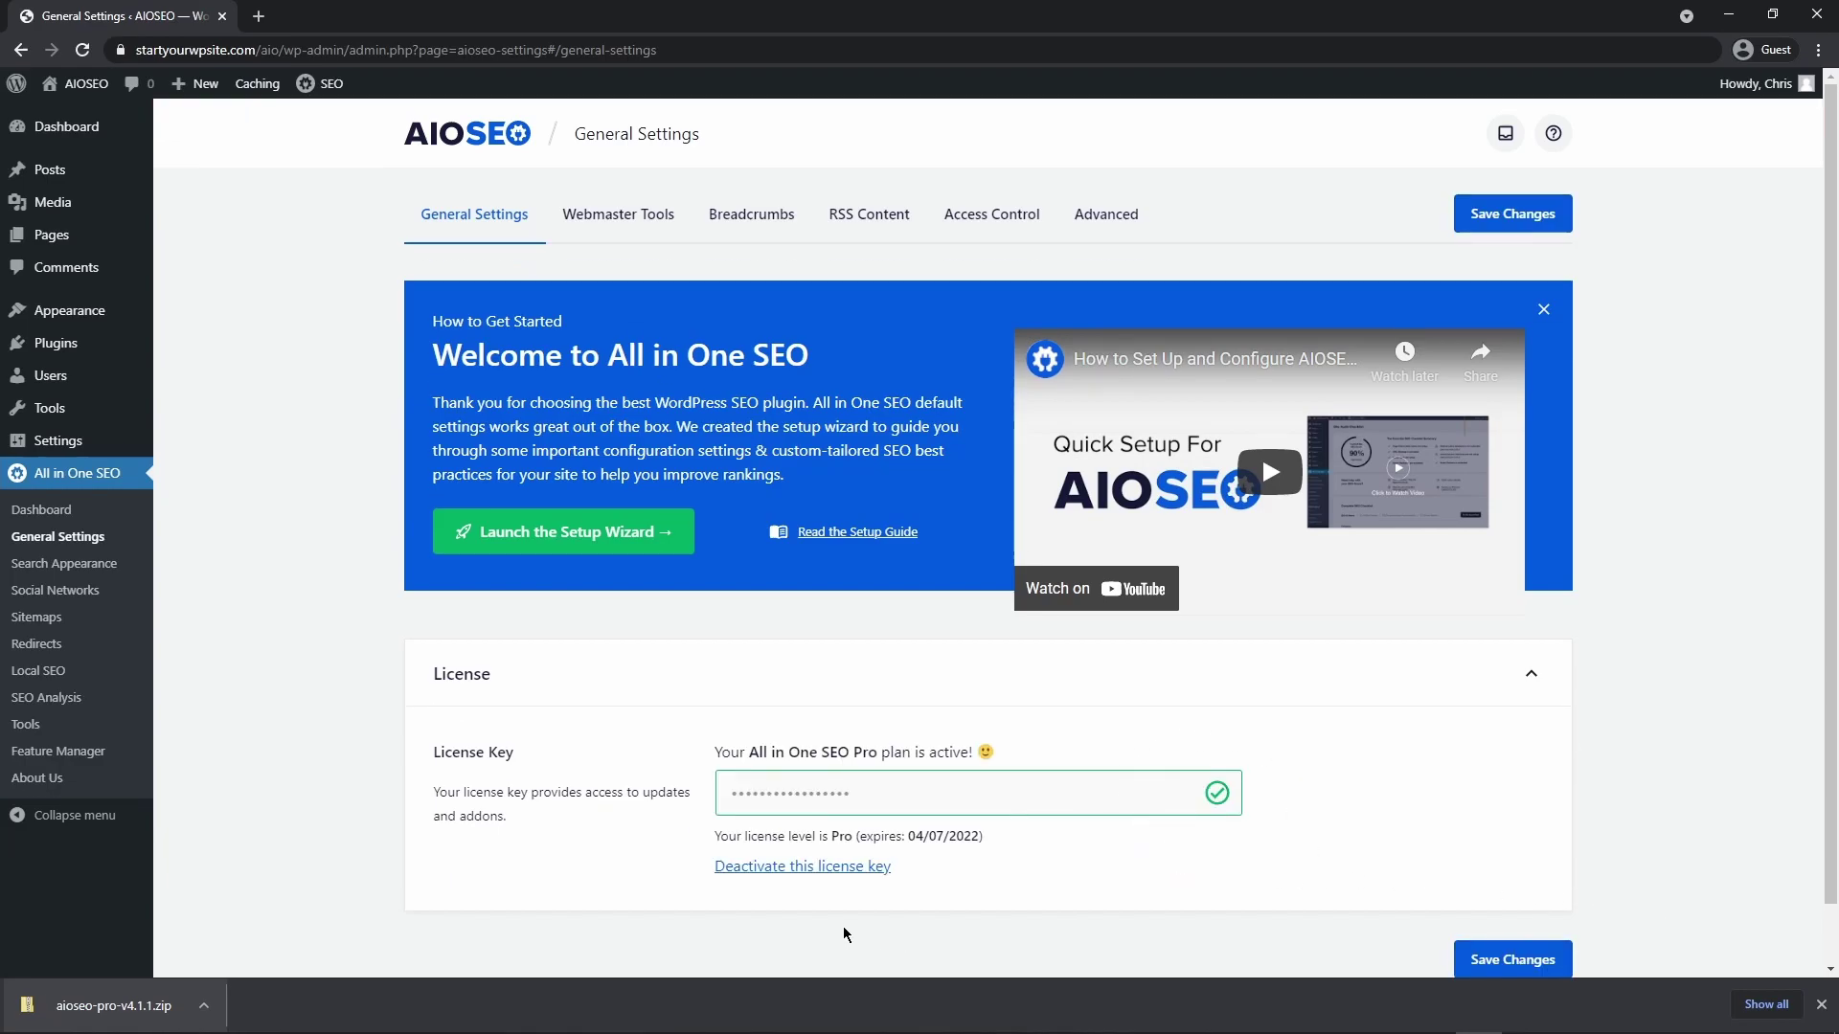
# Step: Dismiss the downloads bar and go to Posts > All Posts
pyautogui.click(1820, 1003)
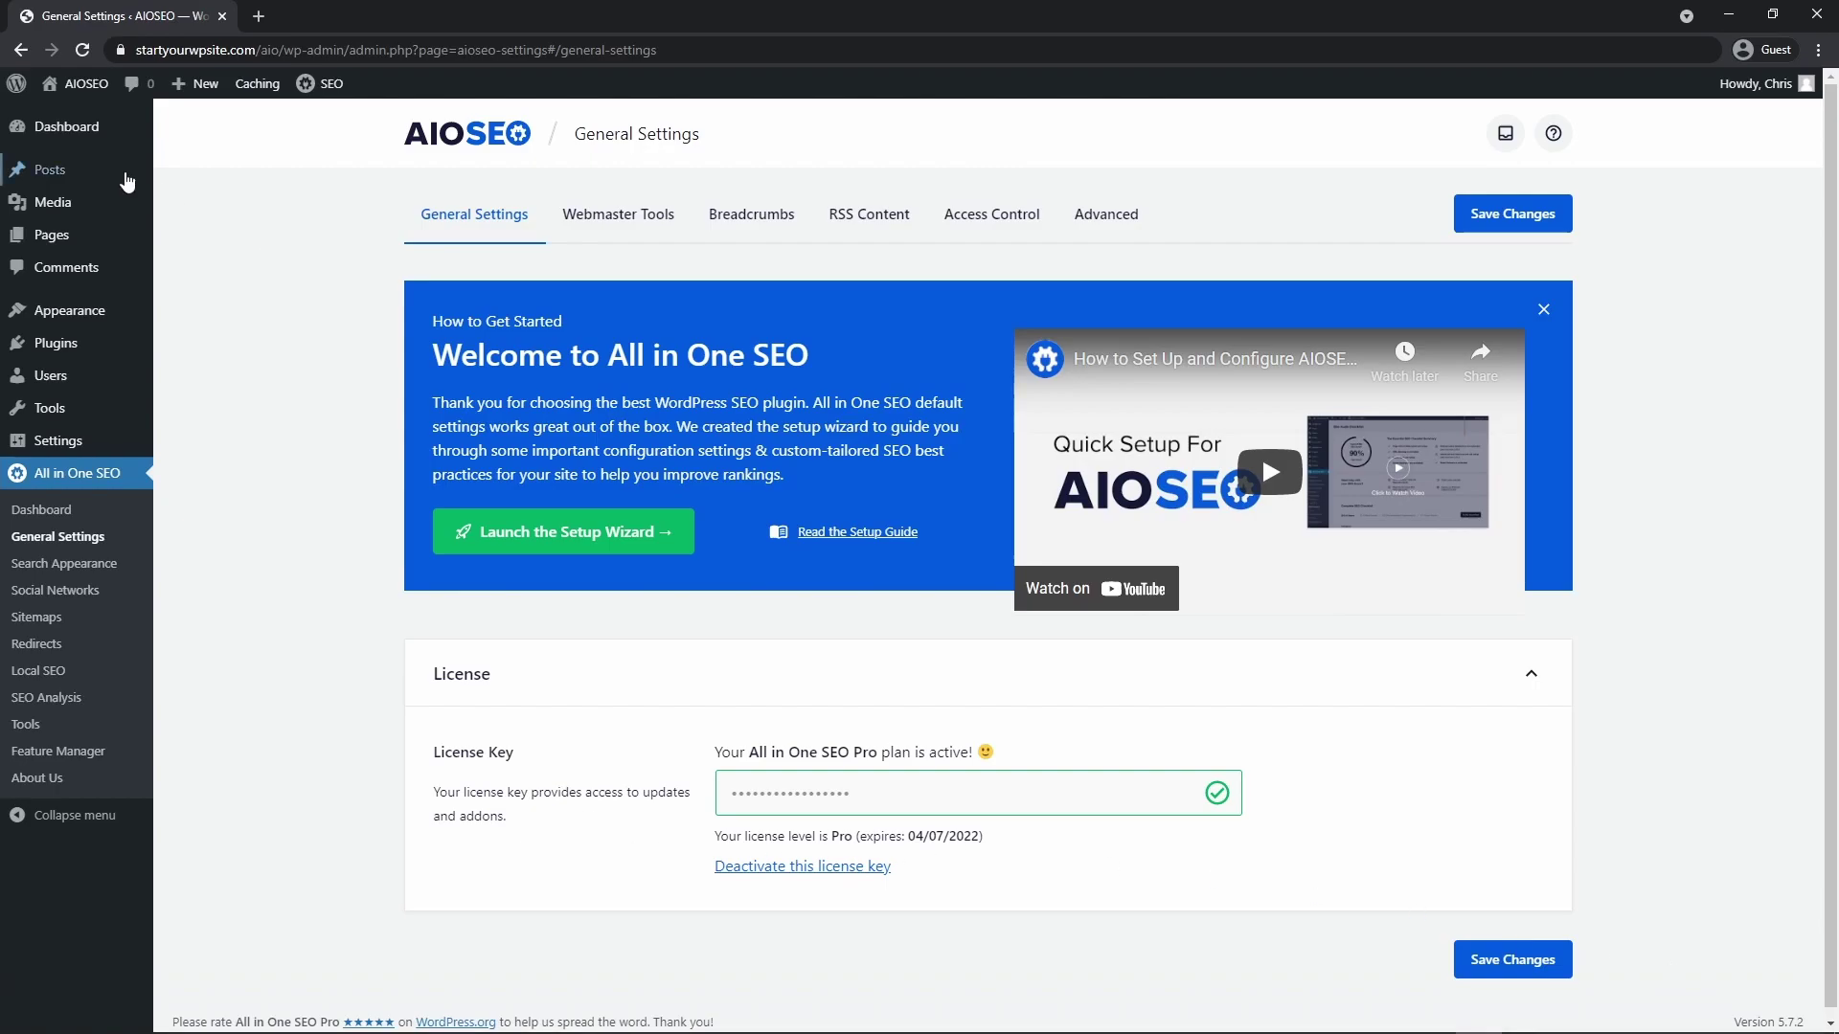
pyautogui.moveTo(75, 177)
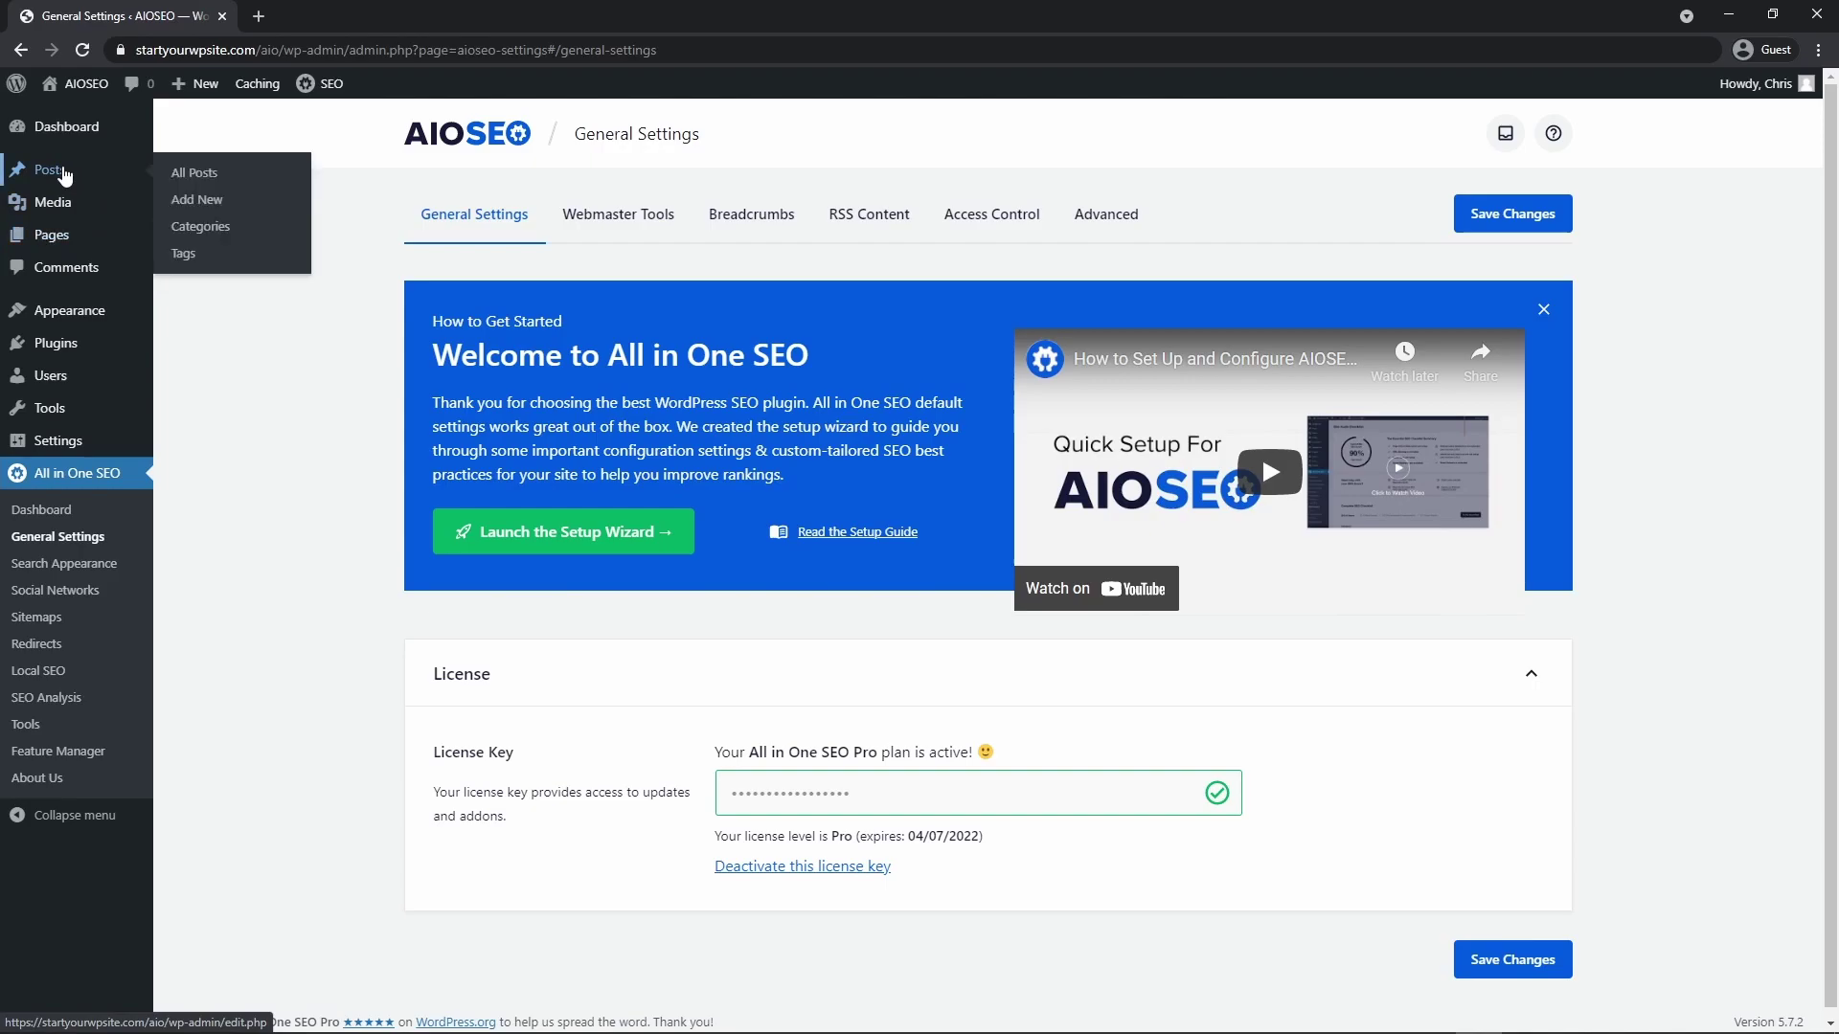
pyautogui.click(202, 179)
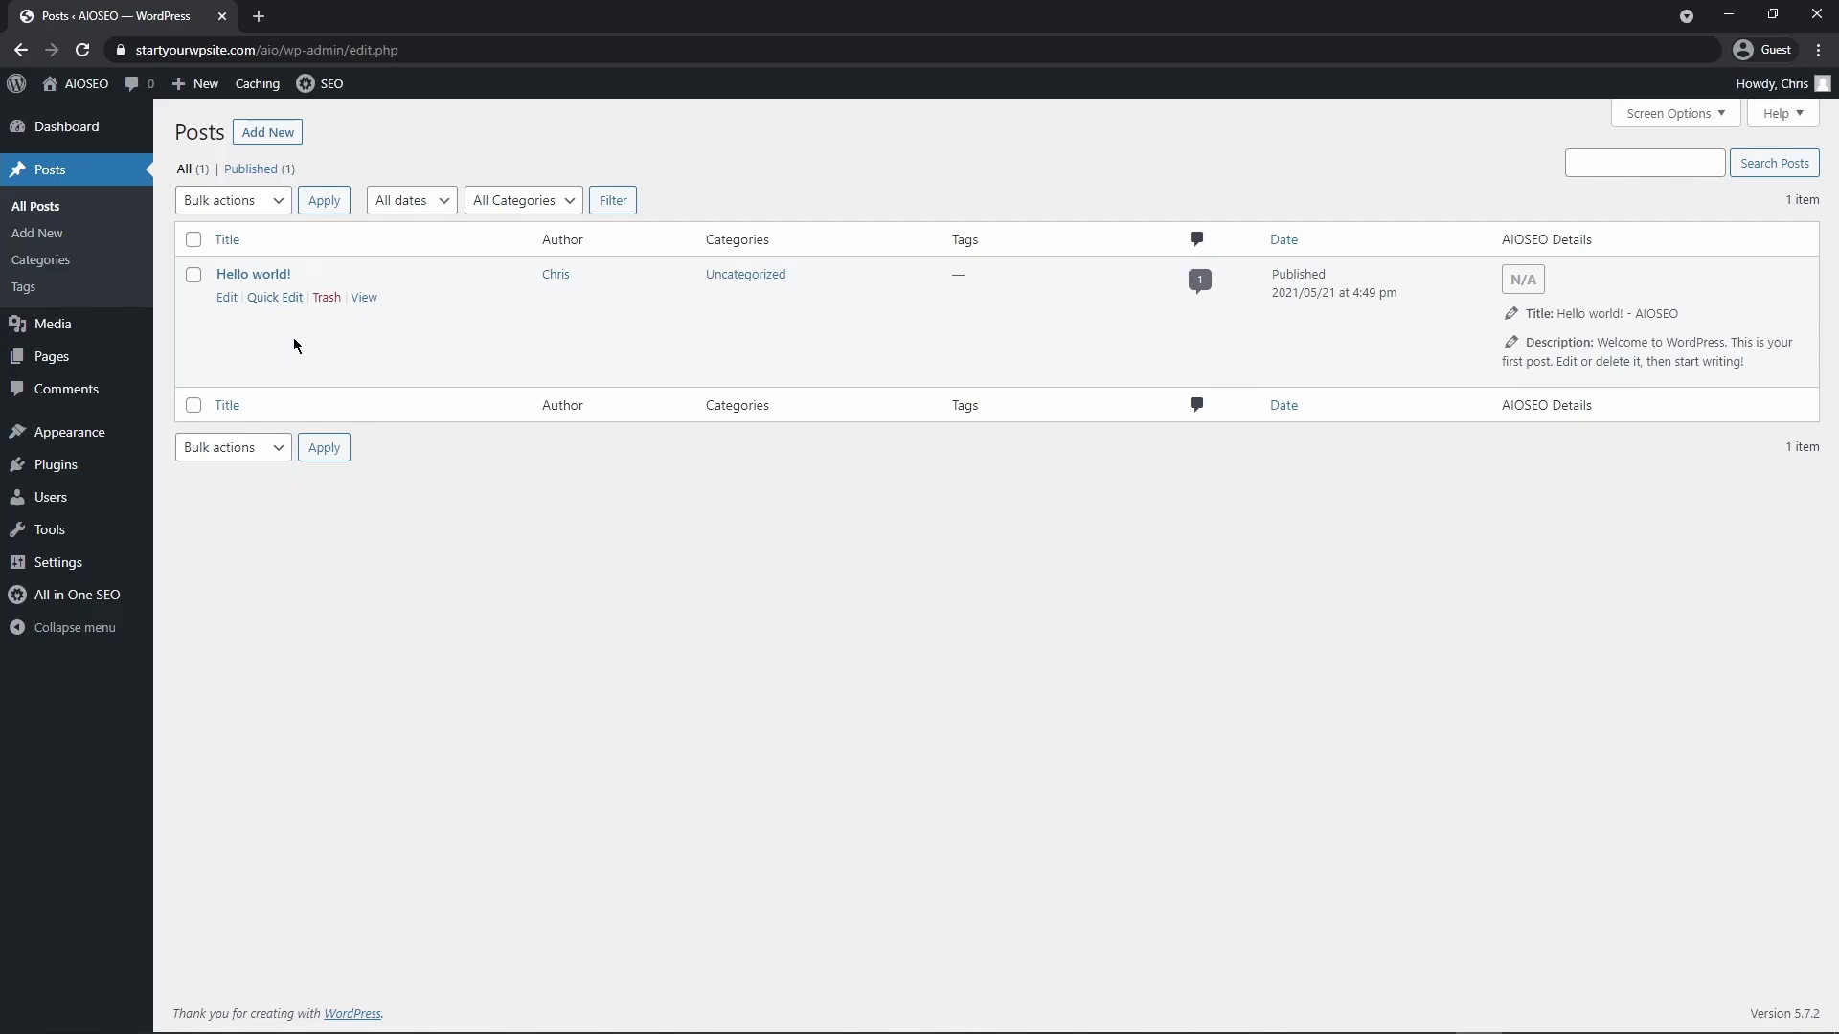
# Step: Edit the 'Hello world!' post and scroll down to its AIOSEO Settings General tab
pyautogui.click(226, 300)
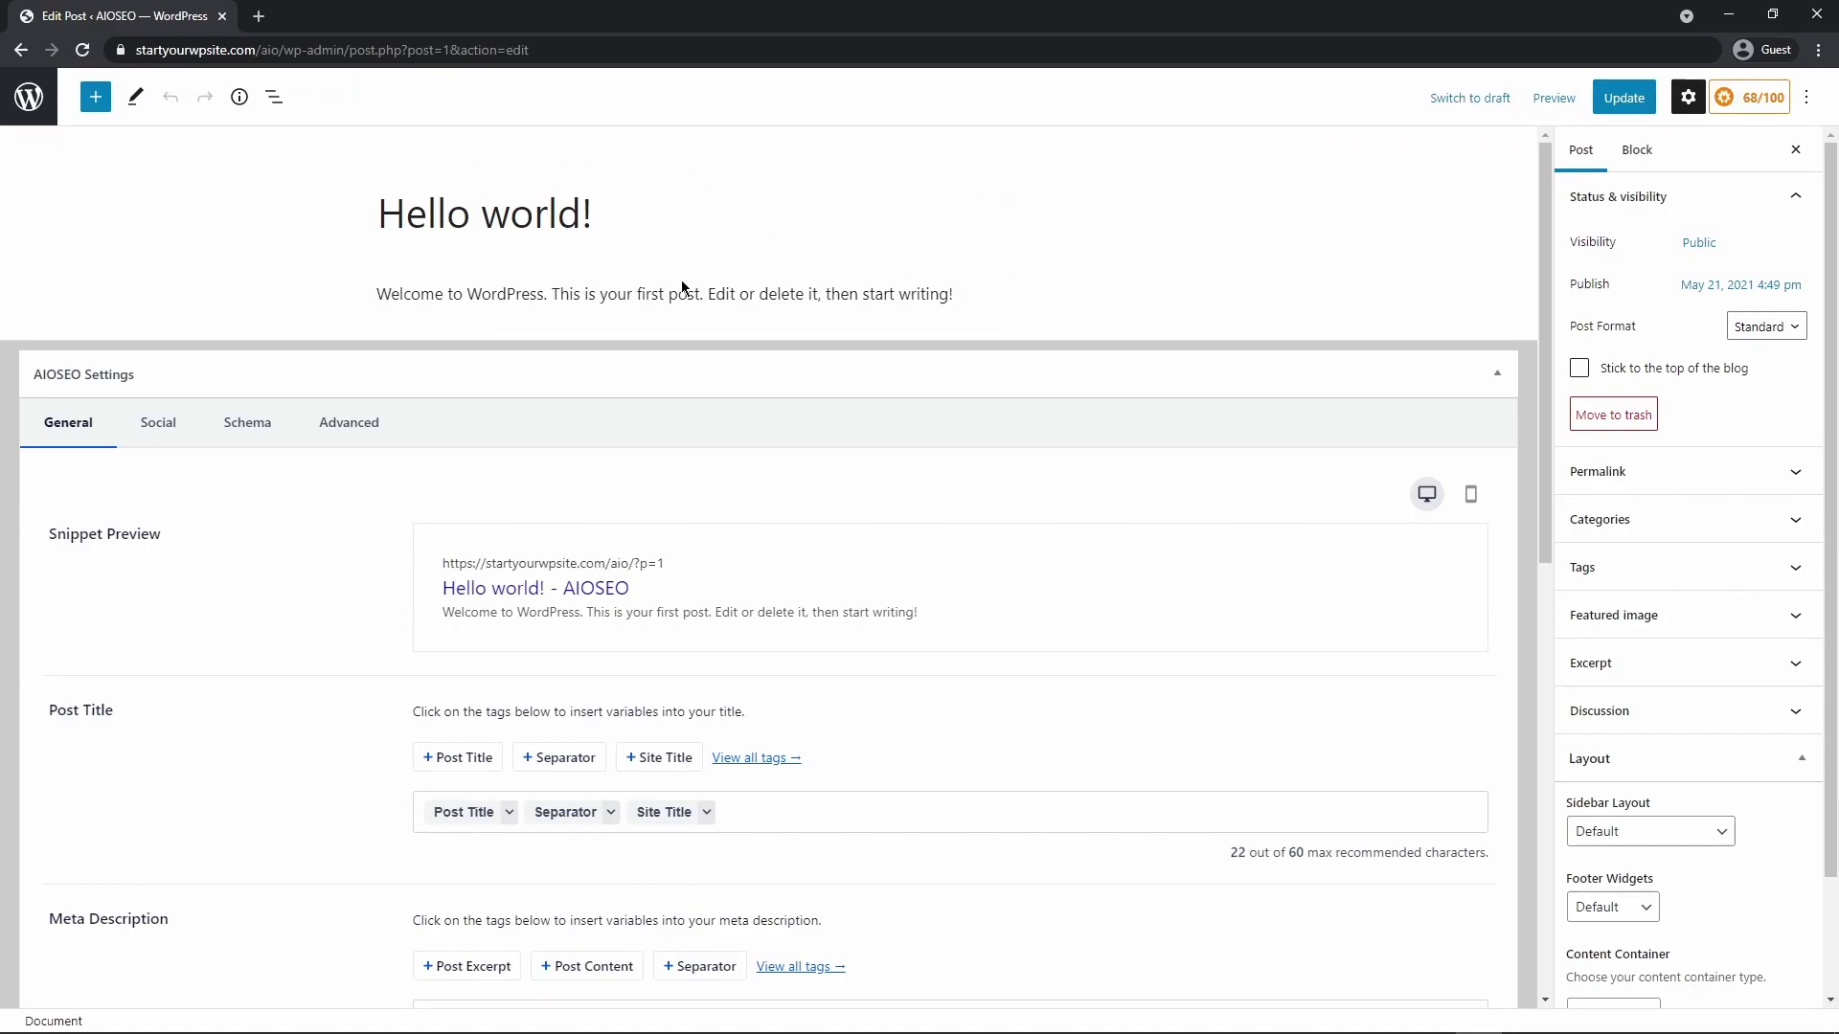
pyautogui.scroll(-2, 265, 462)
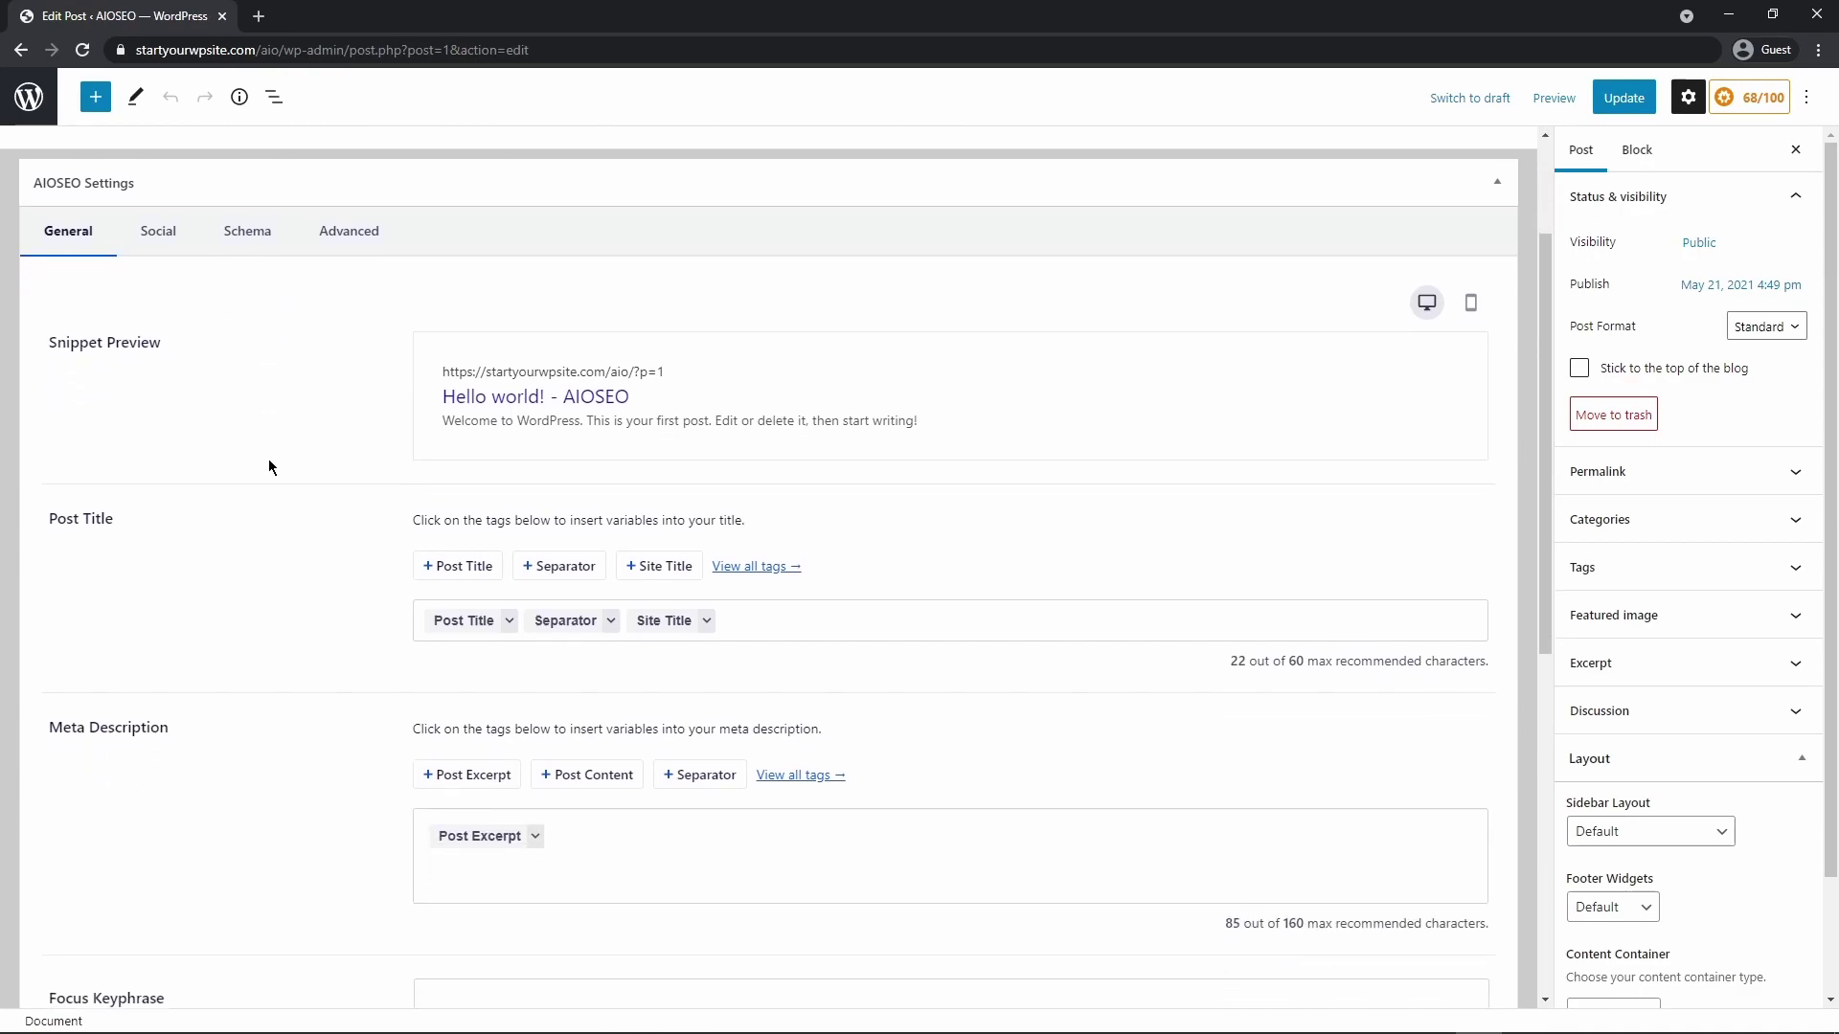
pyautogui.scroll(-2, 256, 422)
pyautogui.scroll(1, 134, 243)
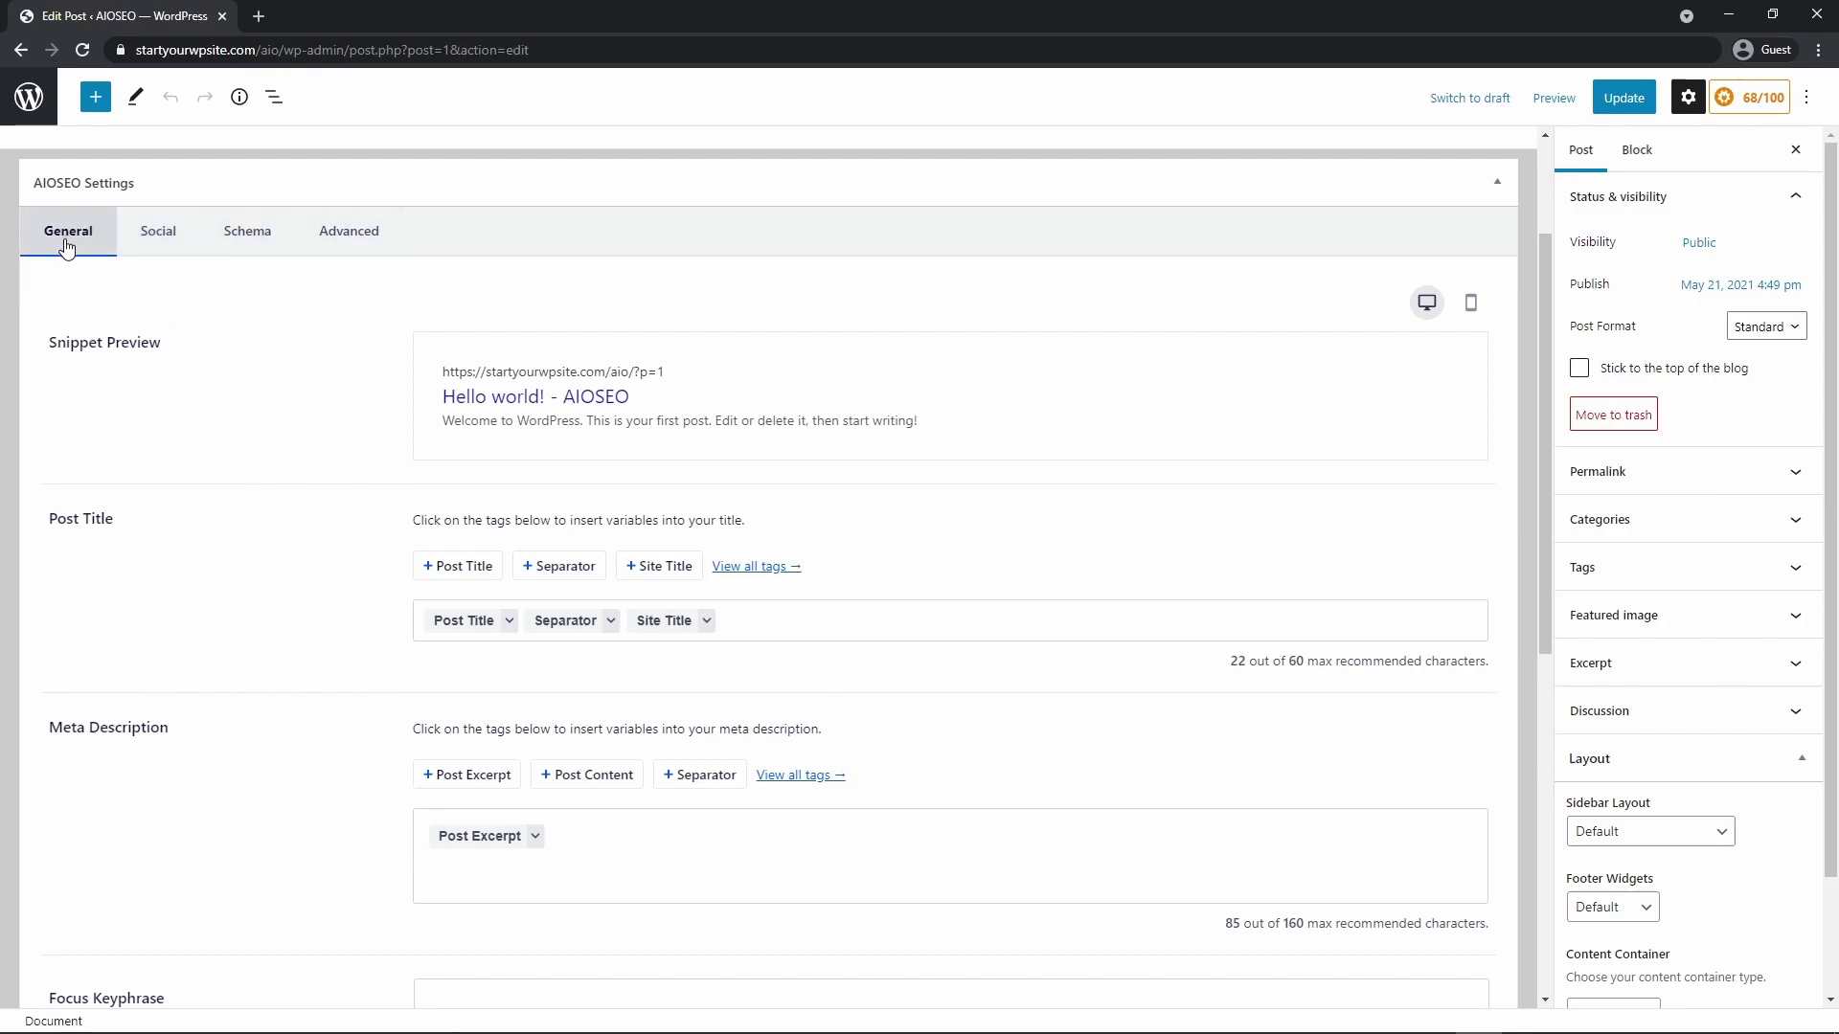
pyautogui.scroll(-4, 220, 412)
# Step: Add 'Running Shoes' as the post's focus keyphrase
pyautogui.scroll(-3, 219, 410)
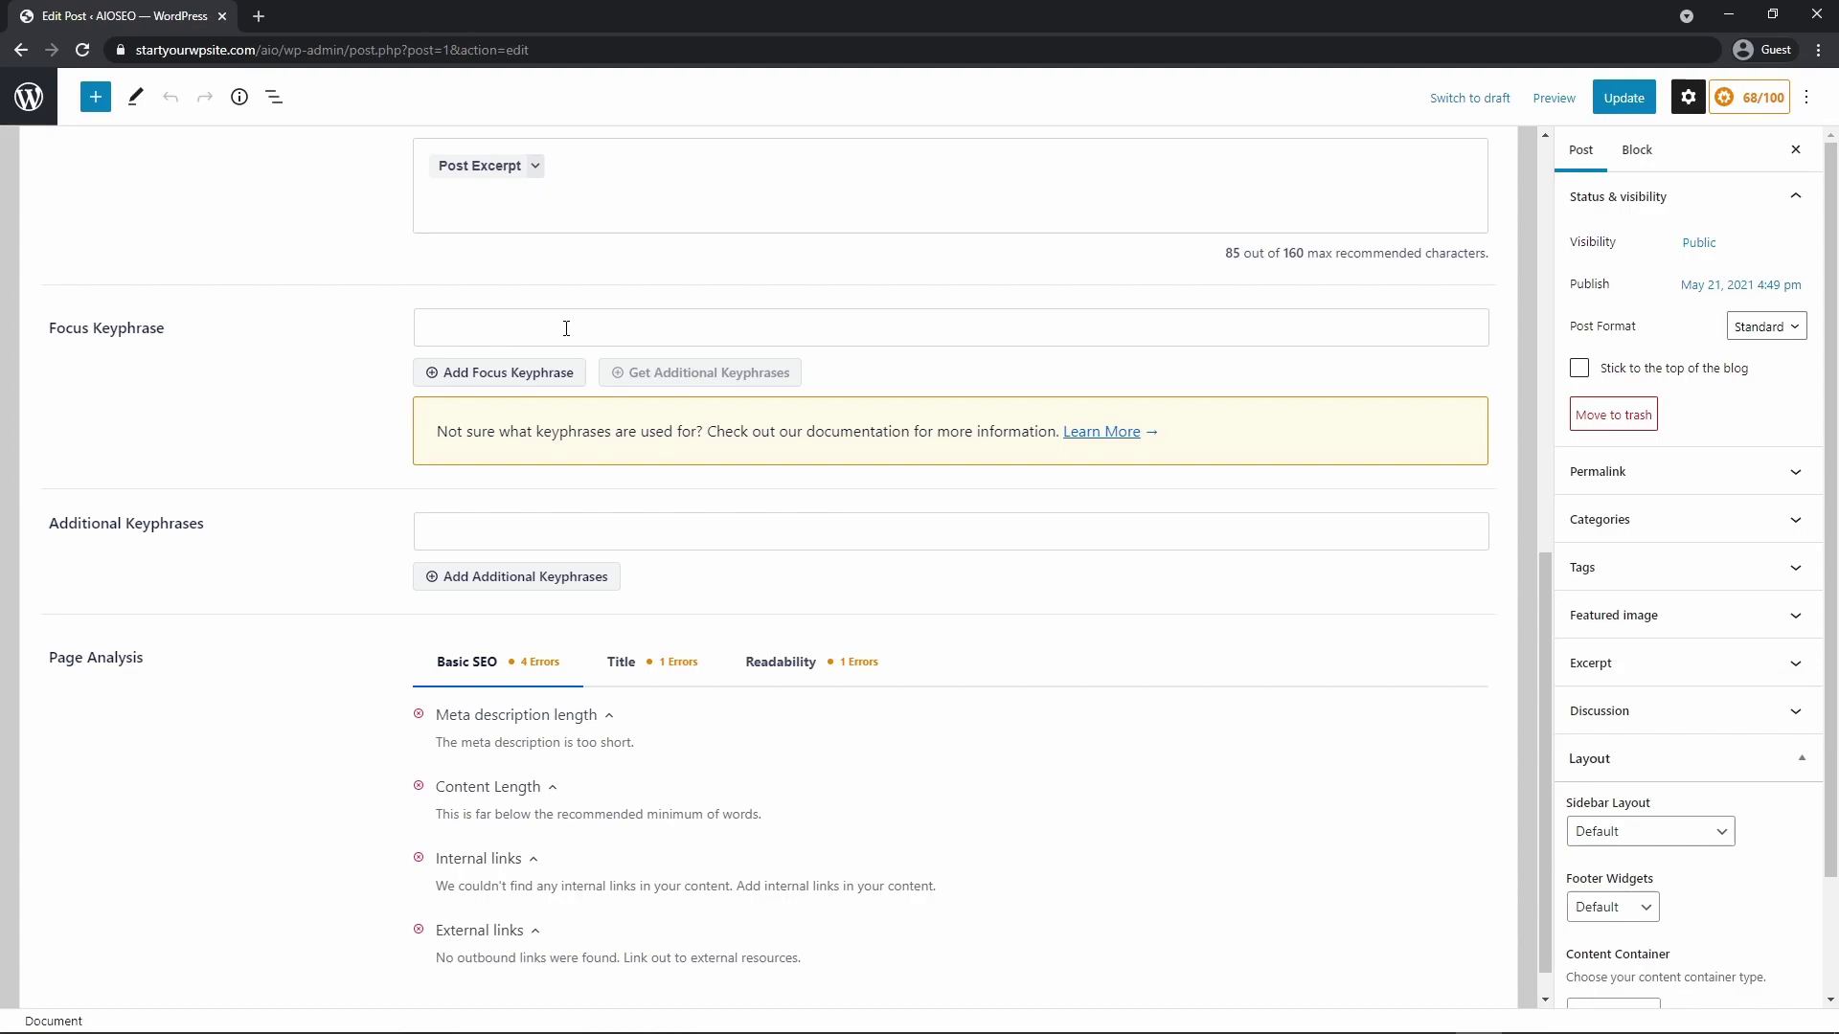
pyautogui.click(522, 325)
pyautogui.write('Running ')
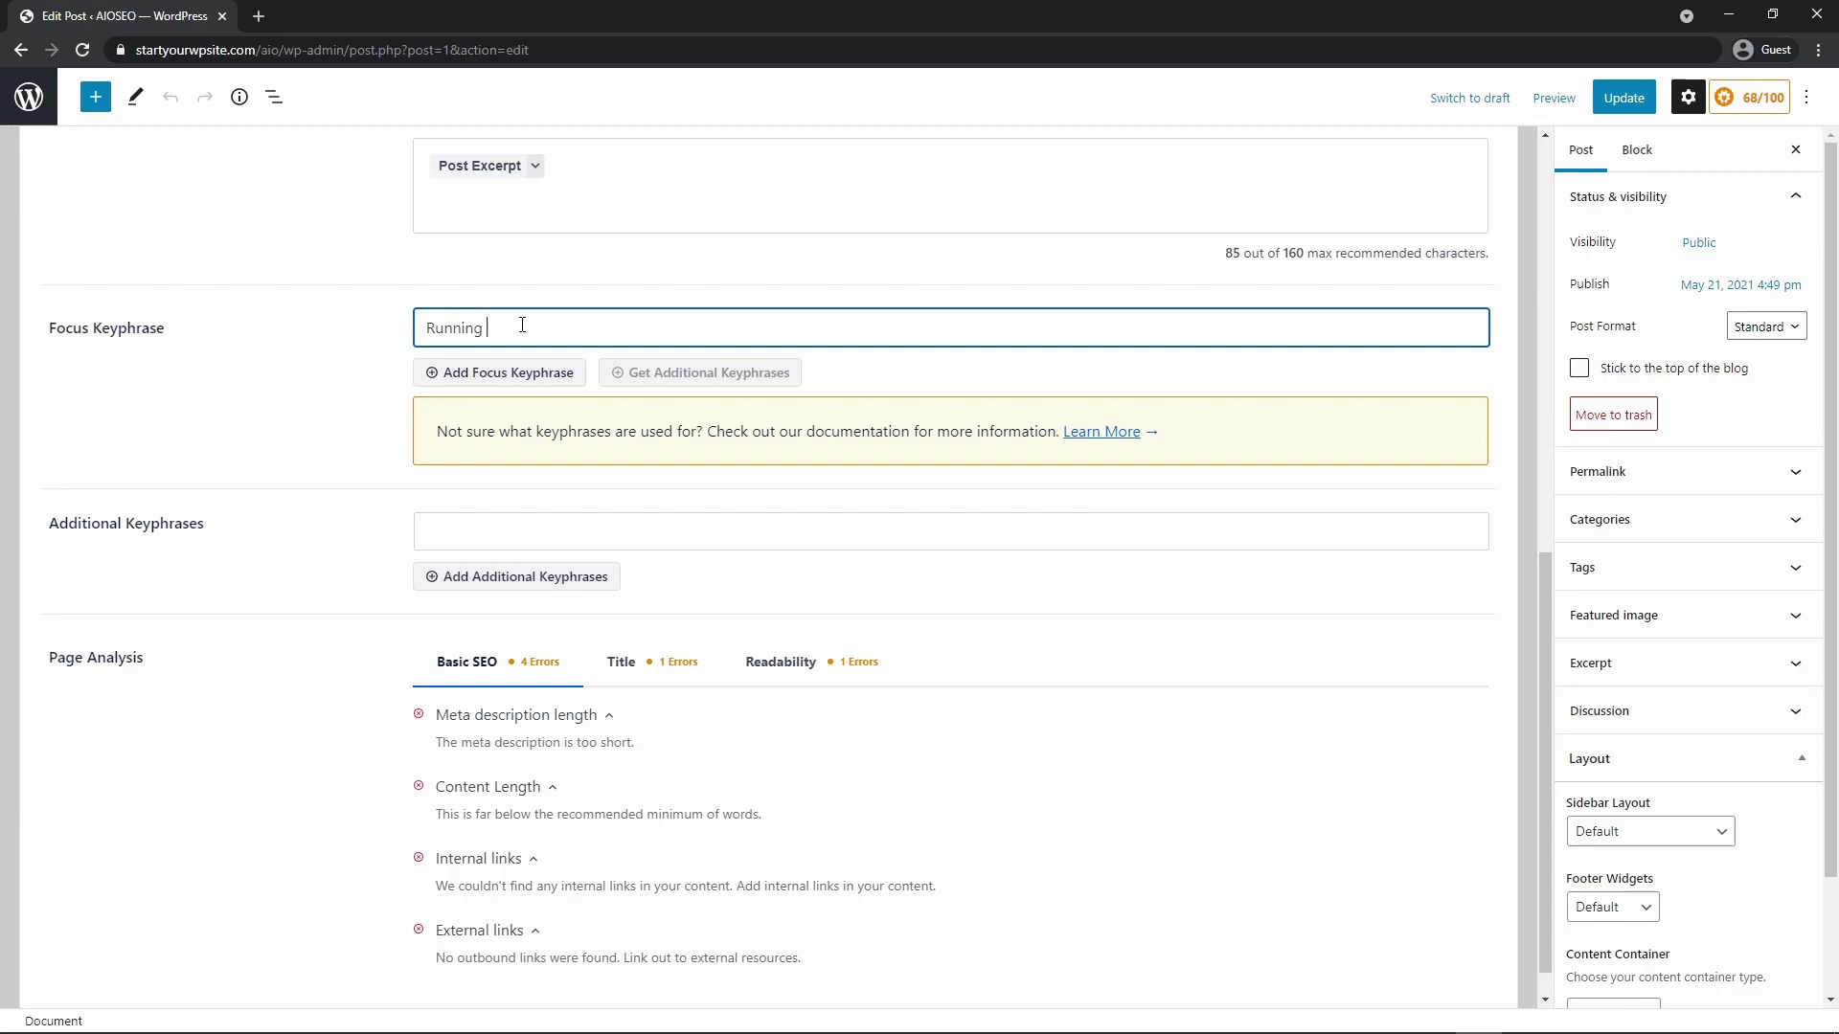
pyautogui.write('Shoes')
pyautogui.click(496, 373)
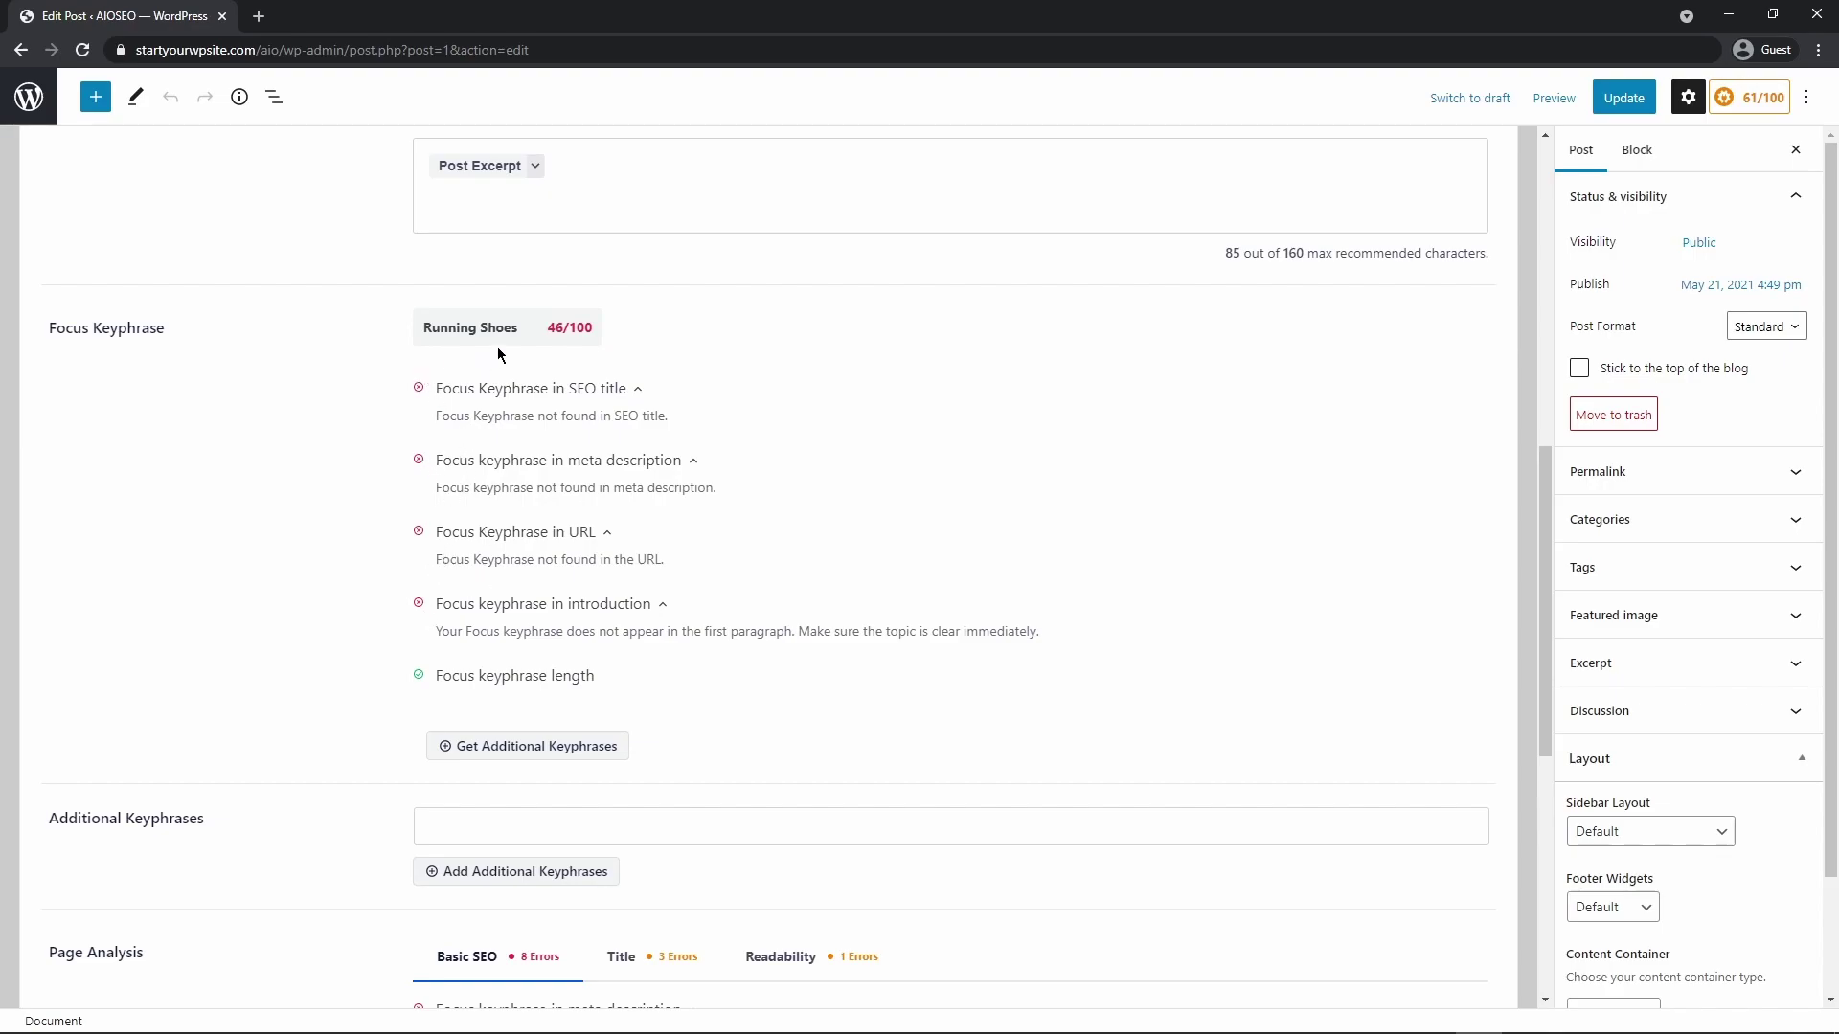
pyautogui.click(529, 757)
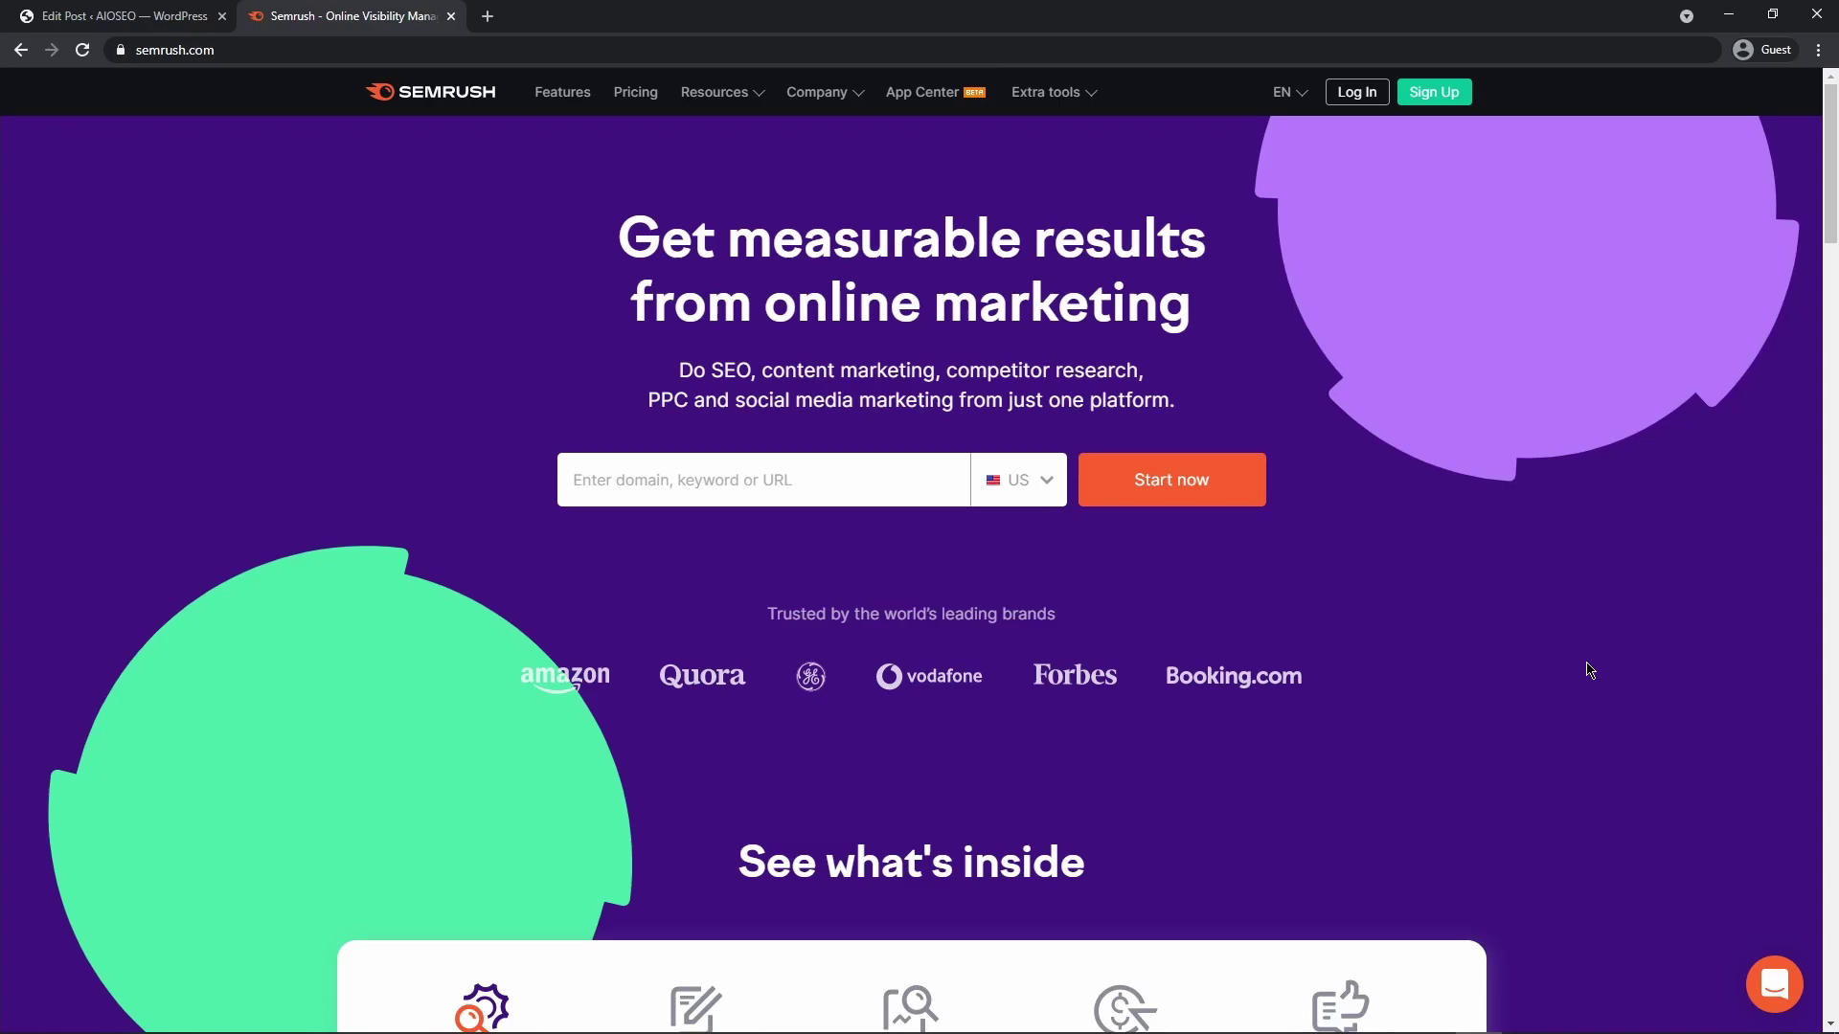
pyautogui.click(450, 17)
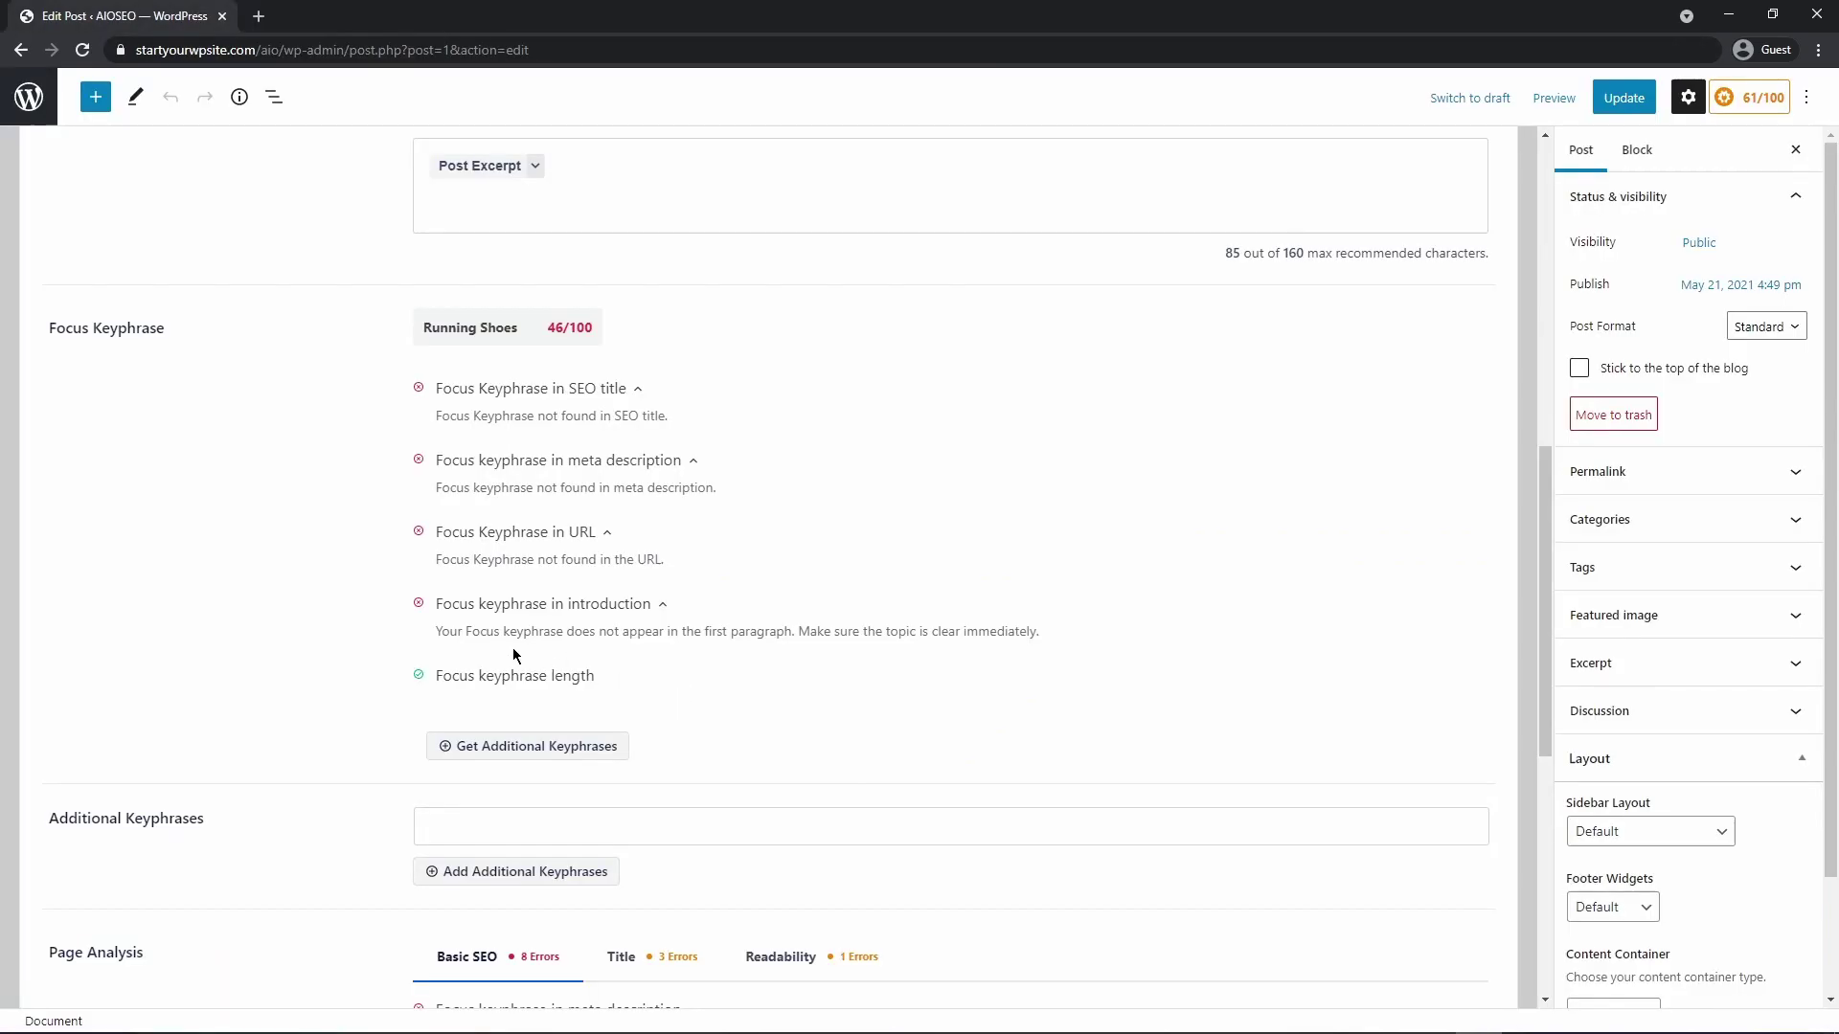
# Step: Get Semrush suggestions for United States and add 'nike running shoes for women' as a keyphrase
pyautogui.click(527, 748)
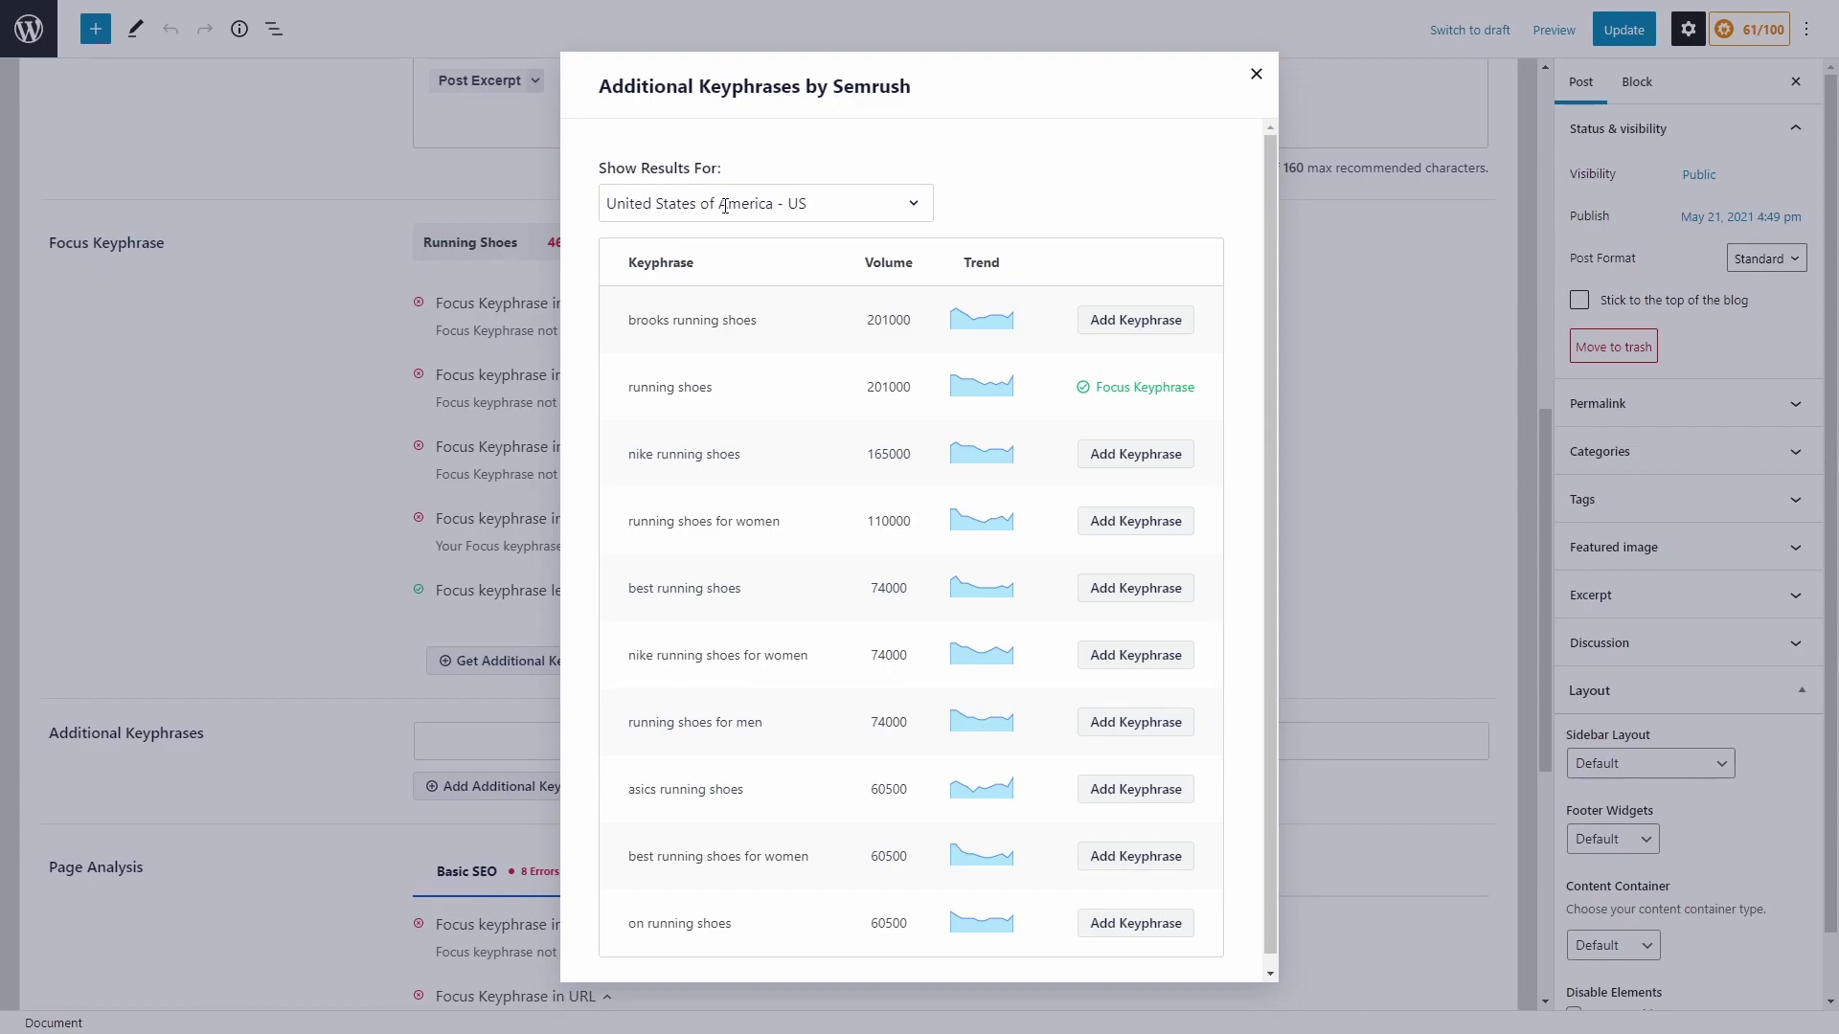
pyautogui.click(915, 204)
pyautogui.moveTo(925, 251); pyautogui.dragTo(927, 469)
pyautogui.click(670, 474)
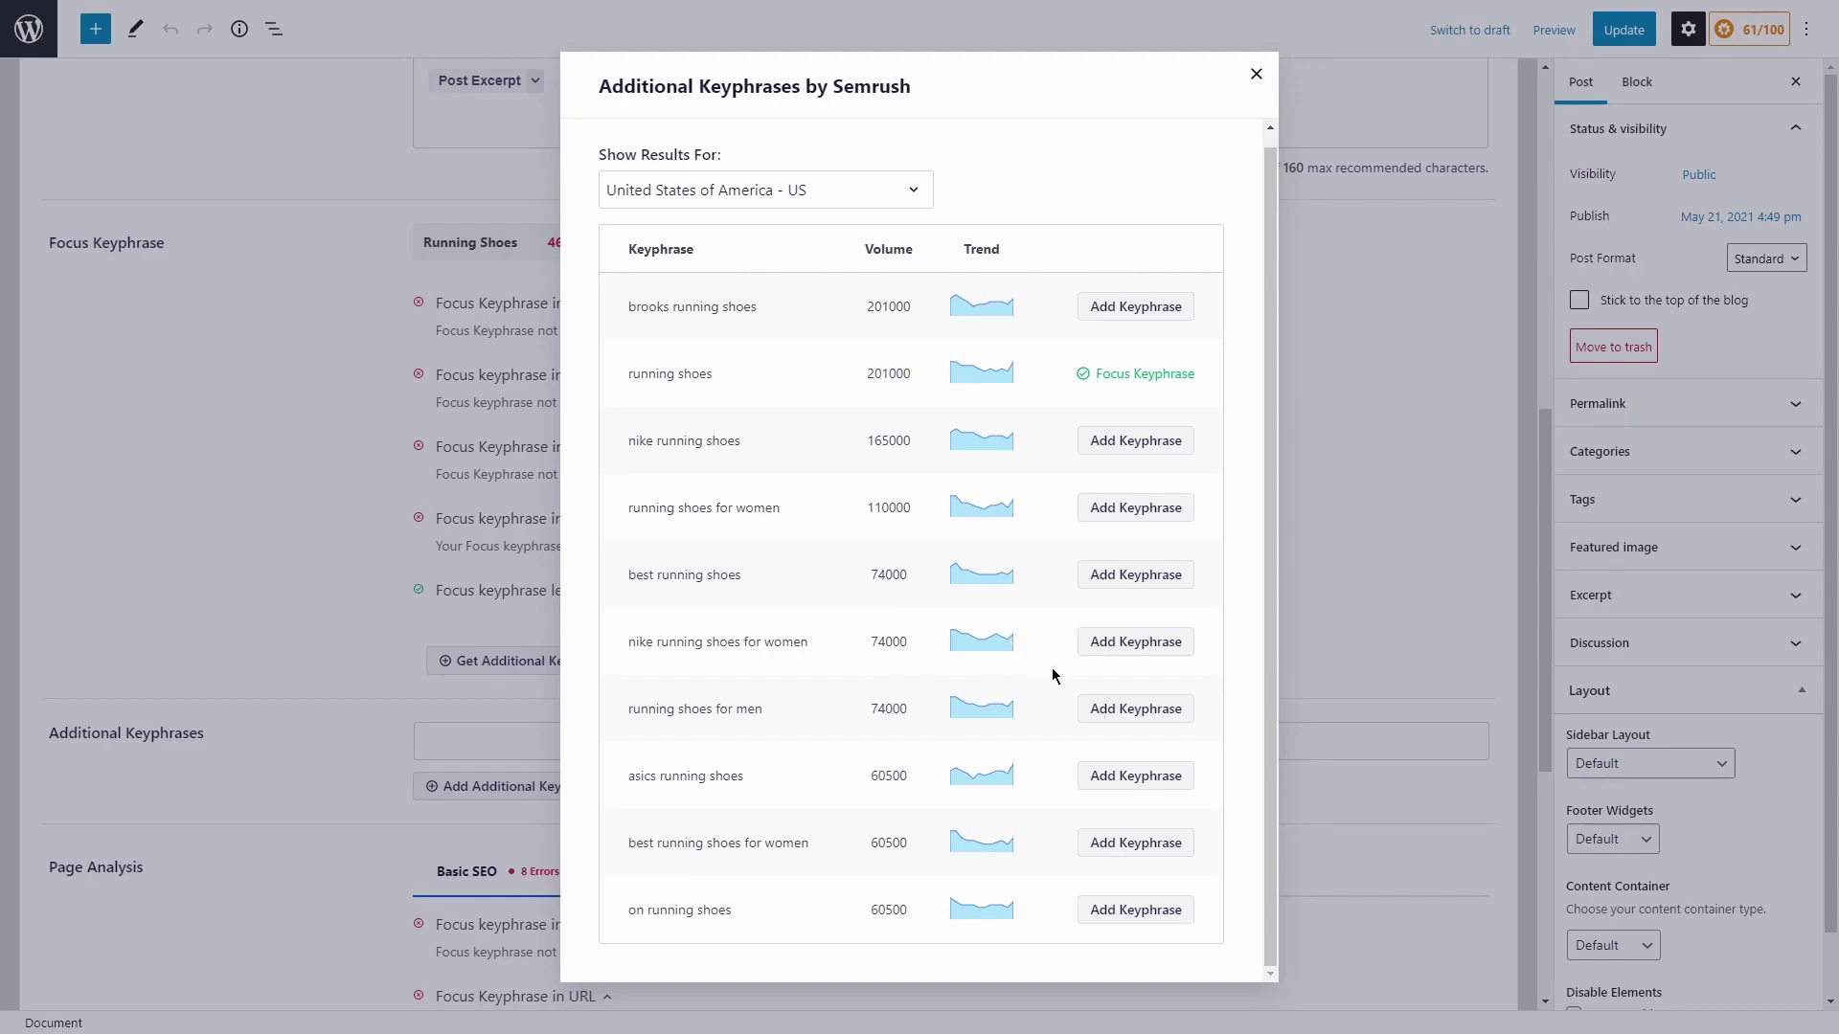
pyautogui.click(1137, 641)
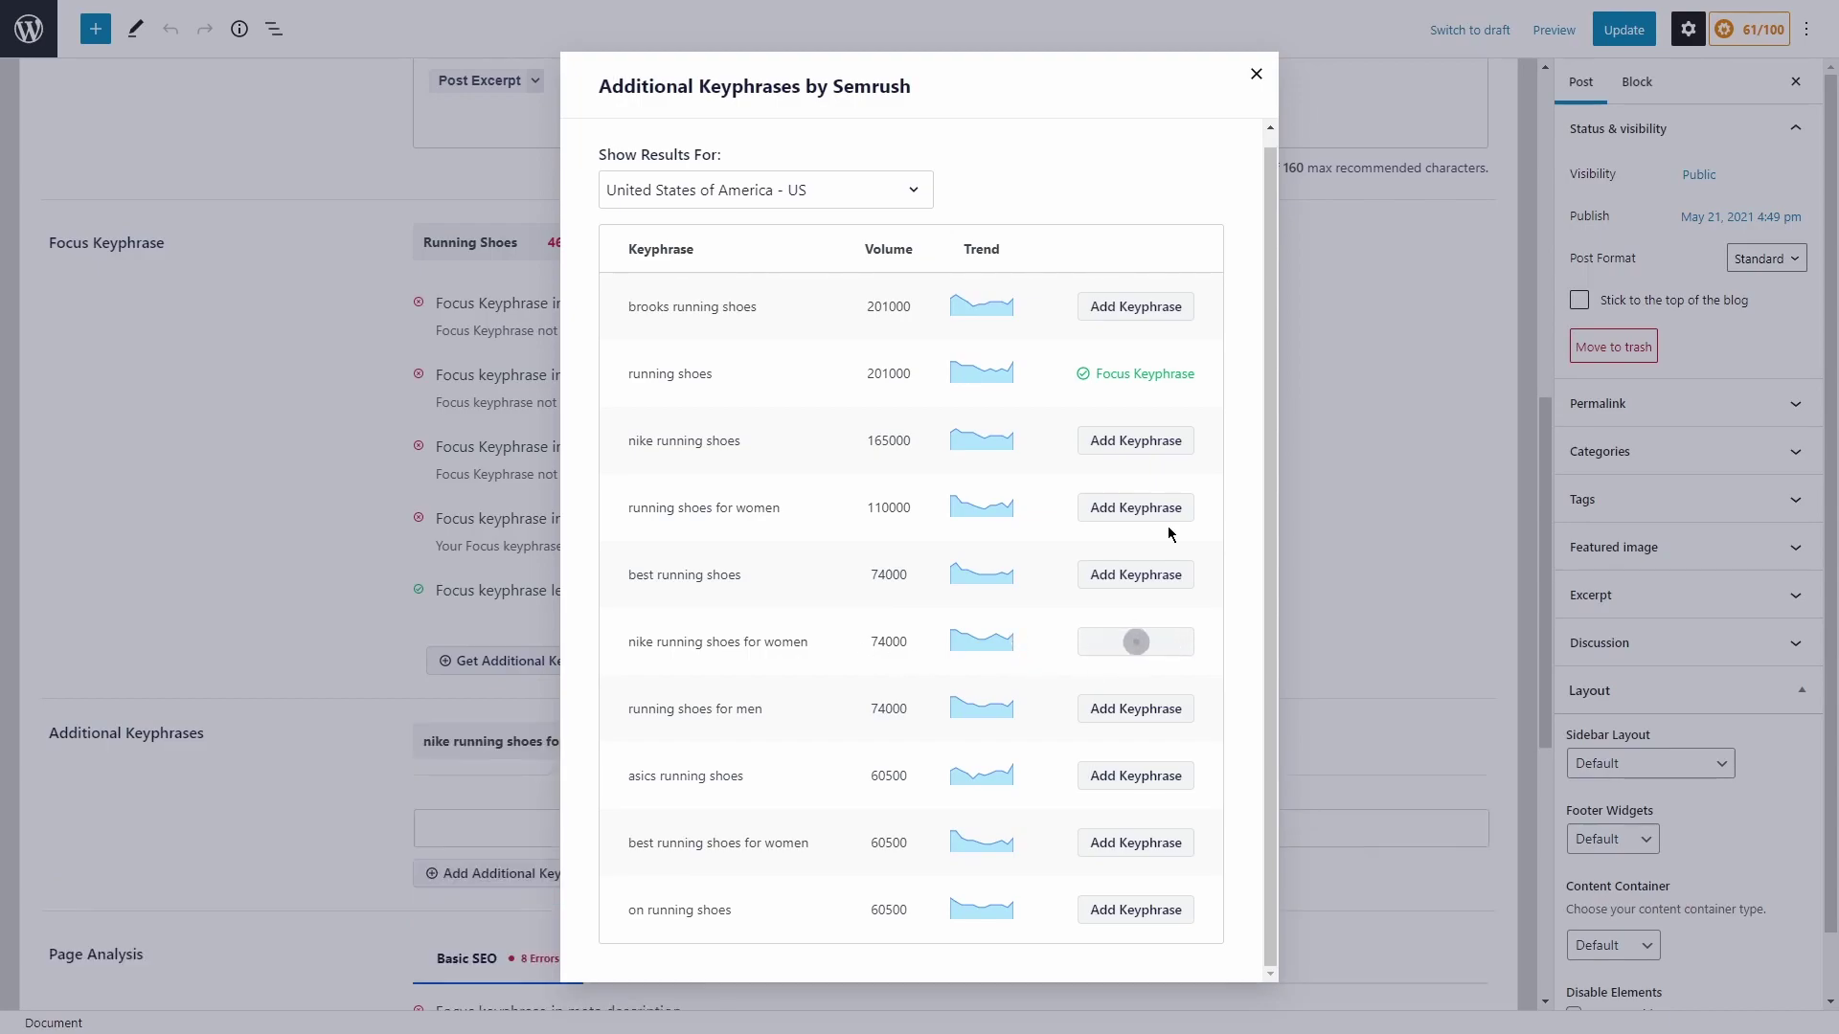
pyautogui.click(1256, 73)
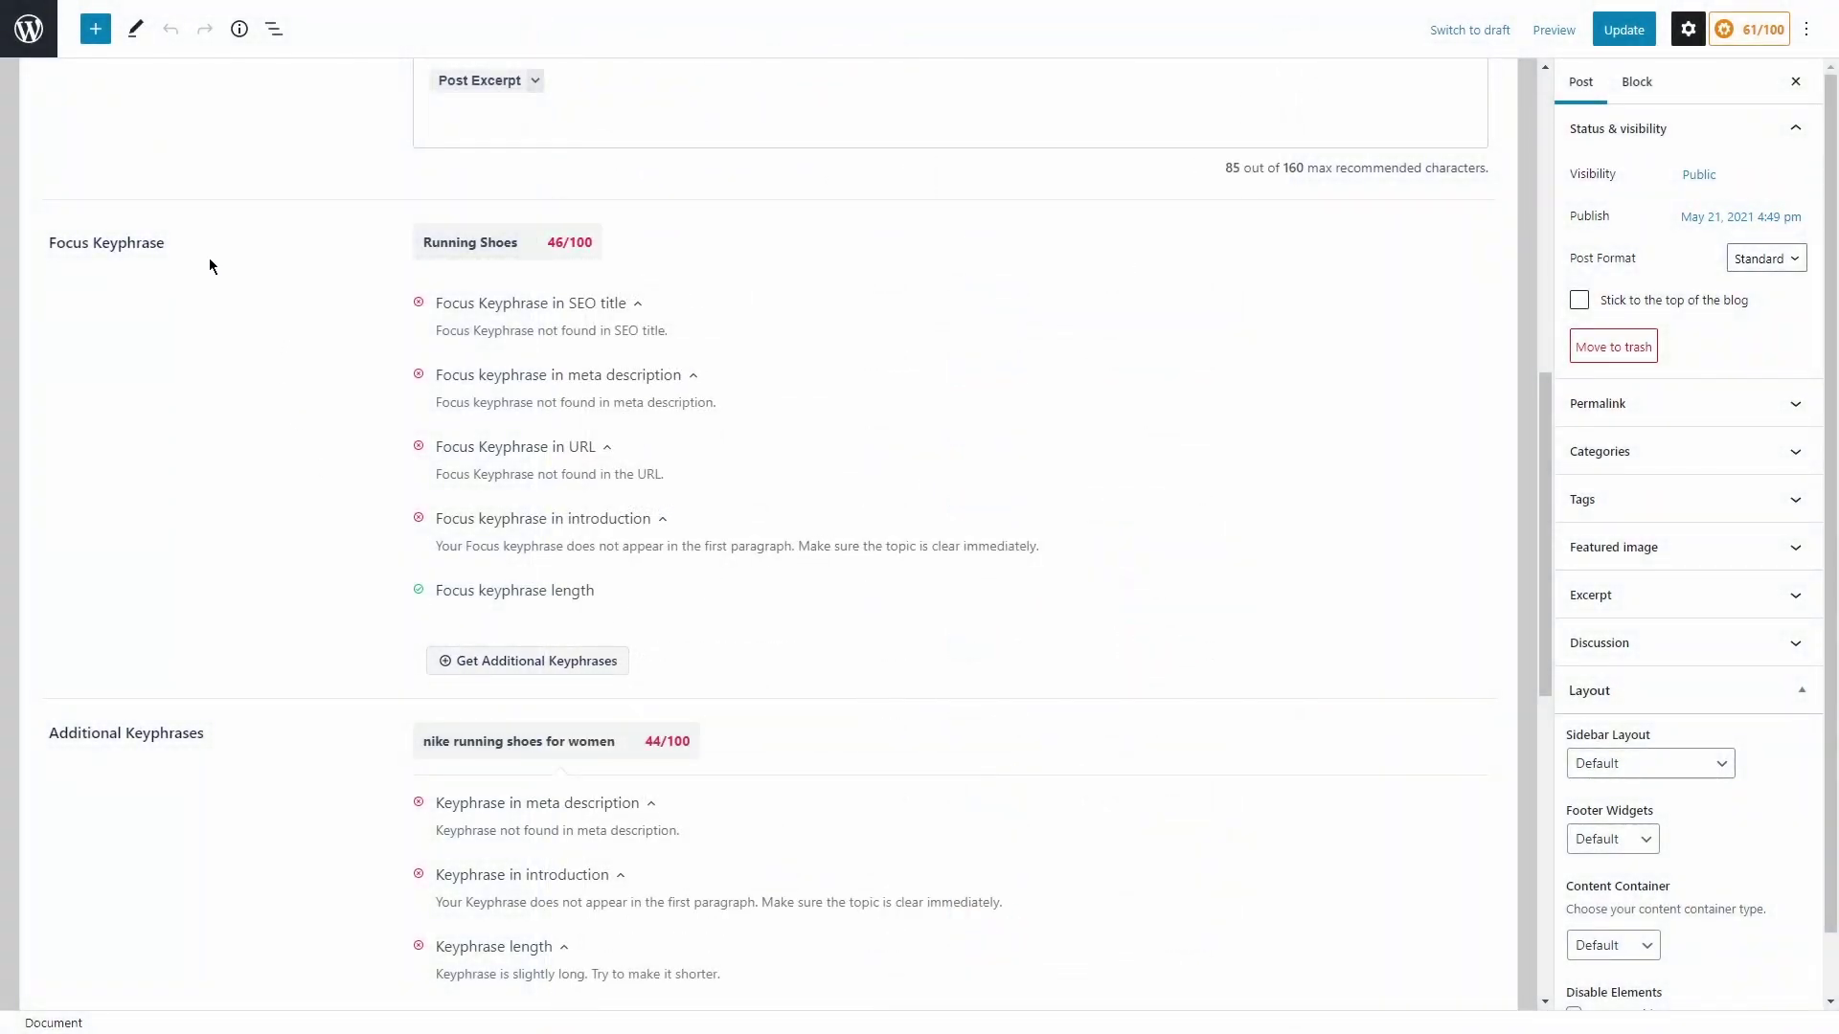
# Step: Paste 'nike runners with orange trim' as an additional keyphrase and view its 44/100 analysis
pyautogui.scroll(-3, 258, 505)
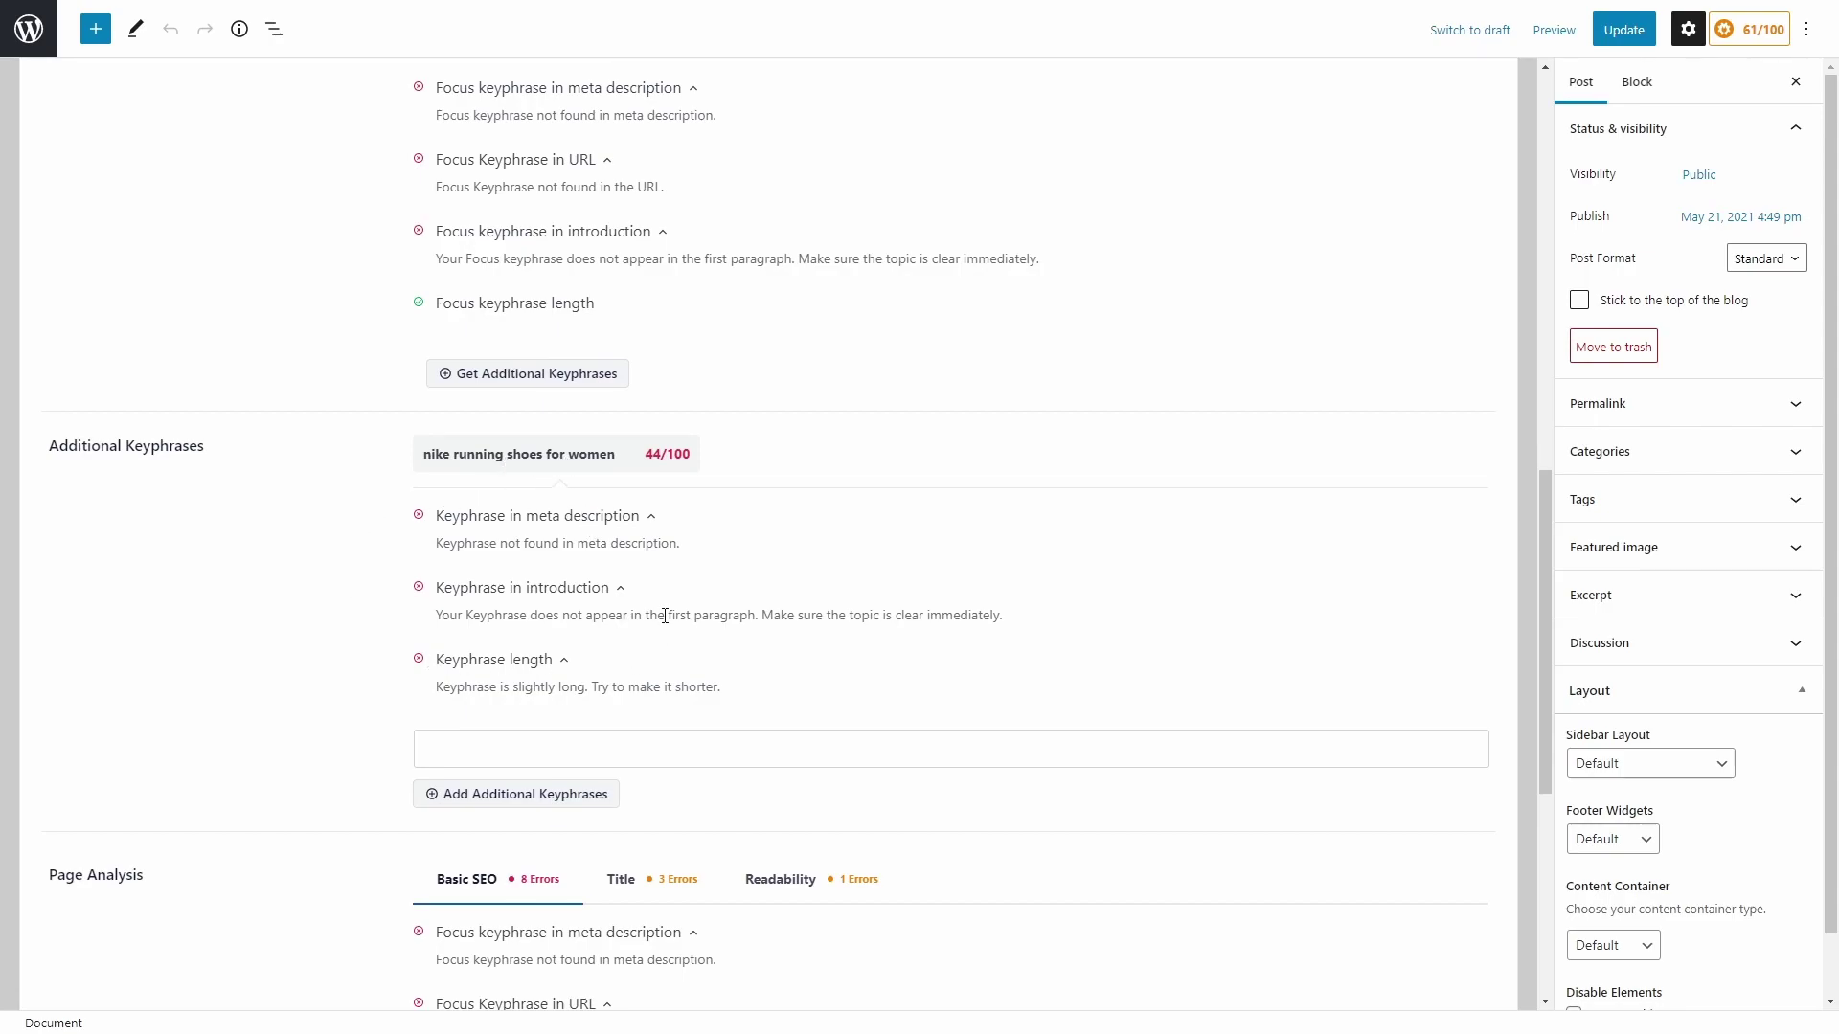
pyautogui.scroll(1, 383, 690)
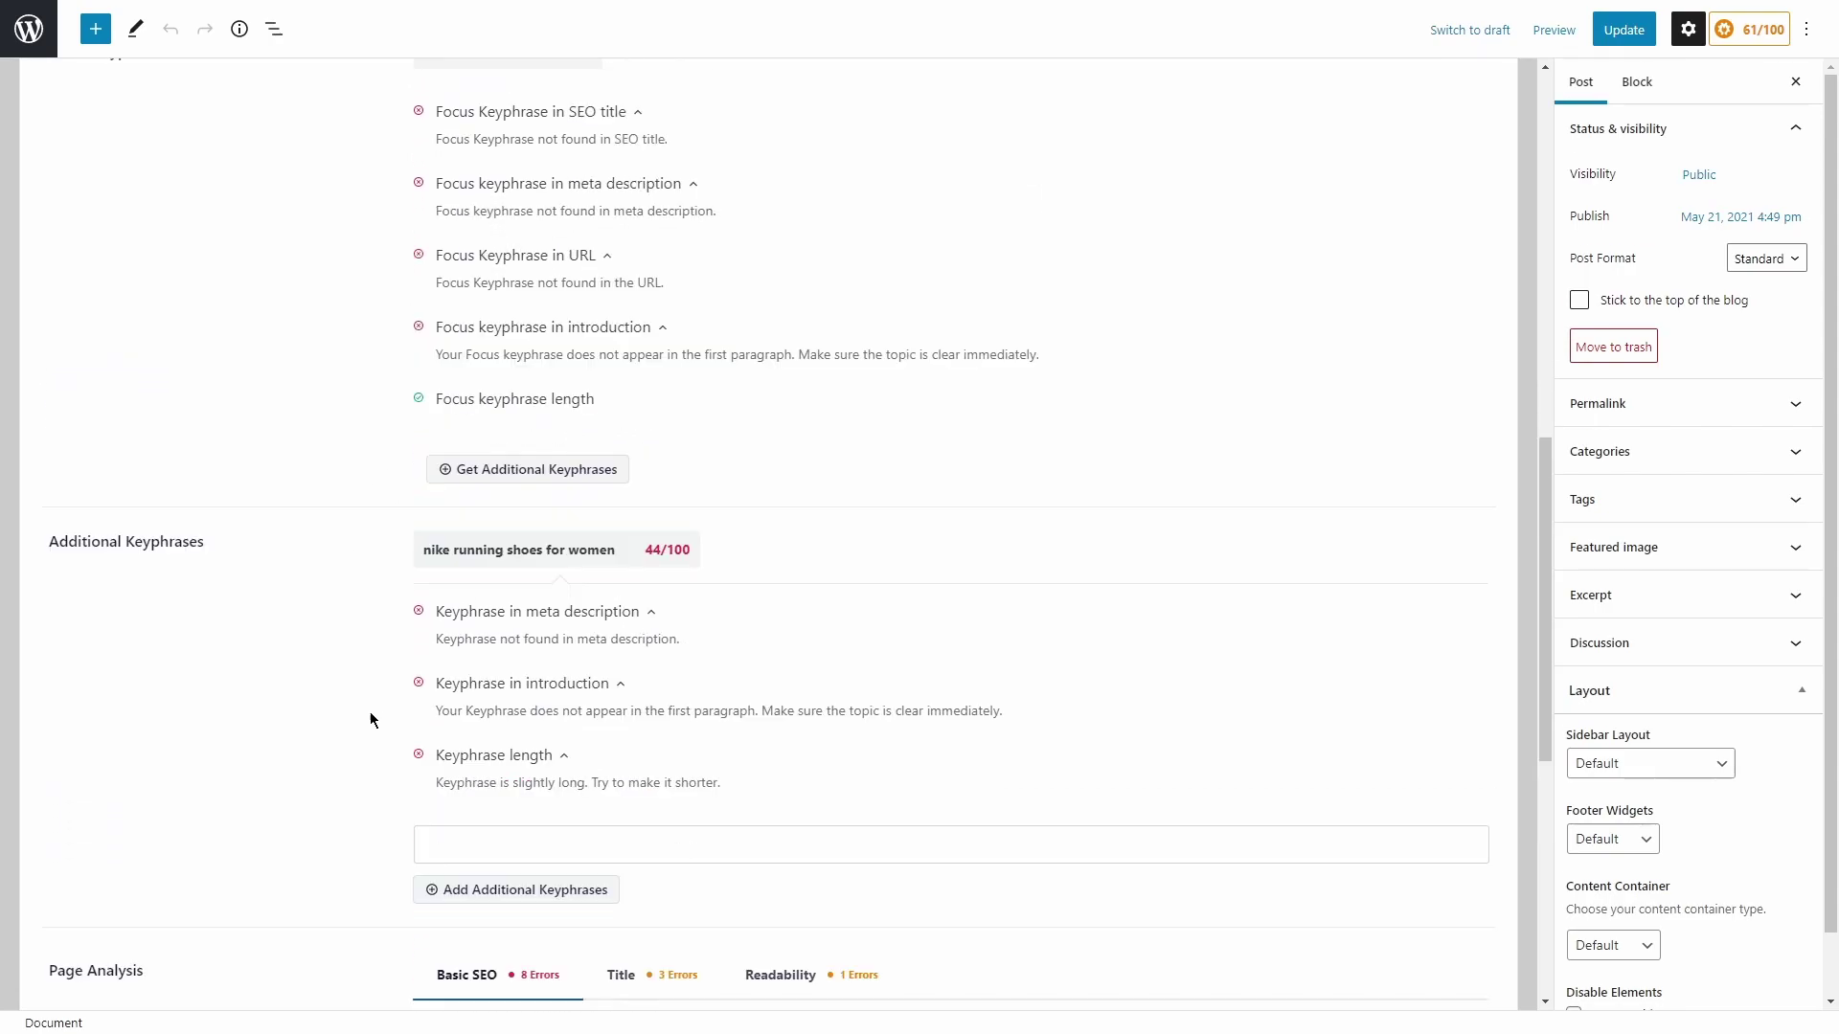
pyautogui.click(513, 842)
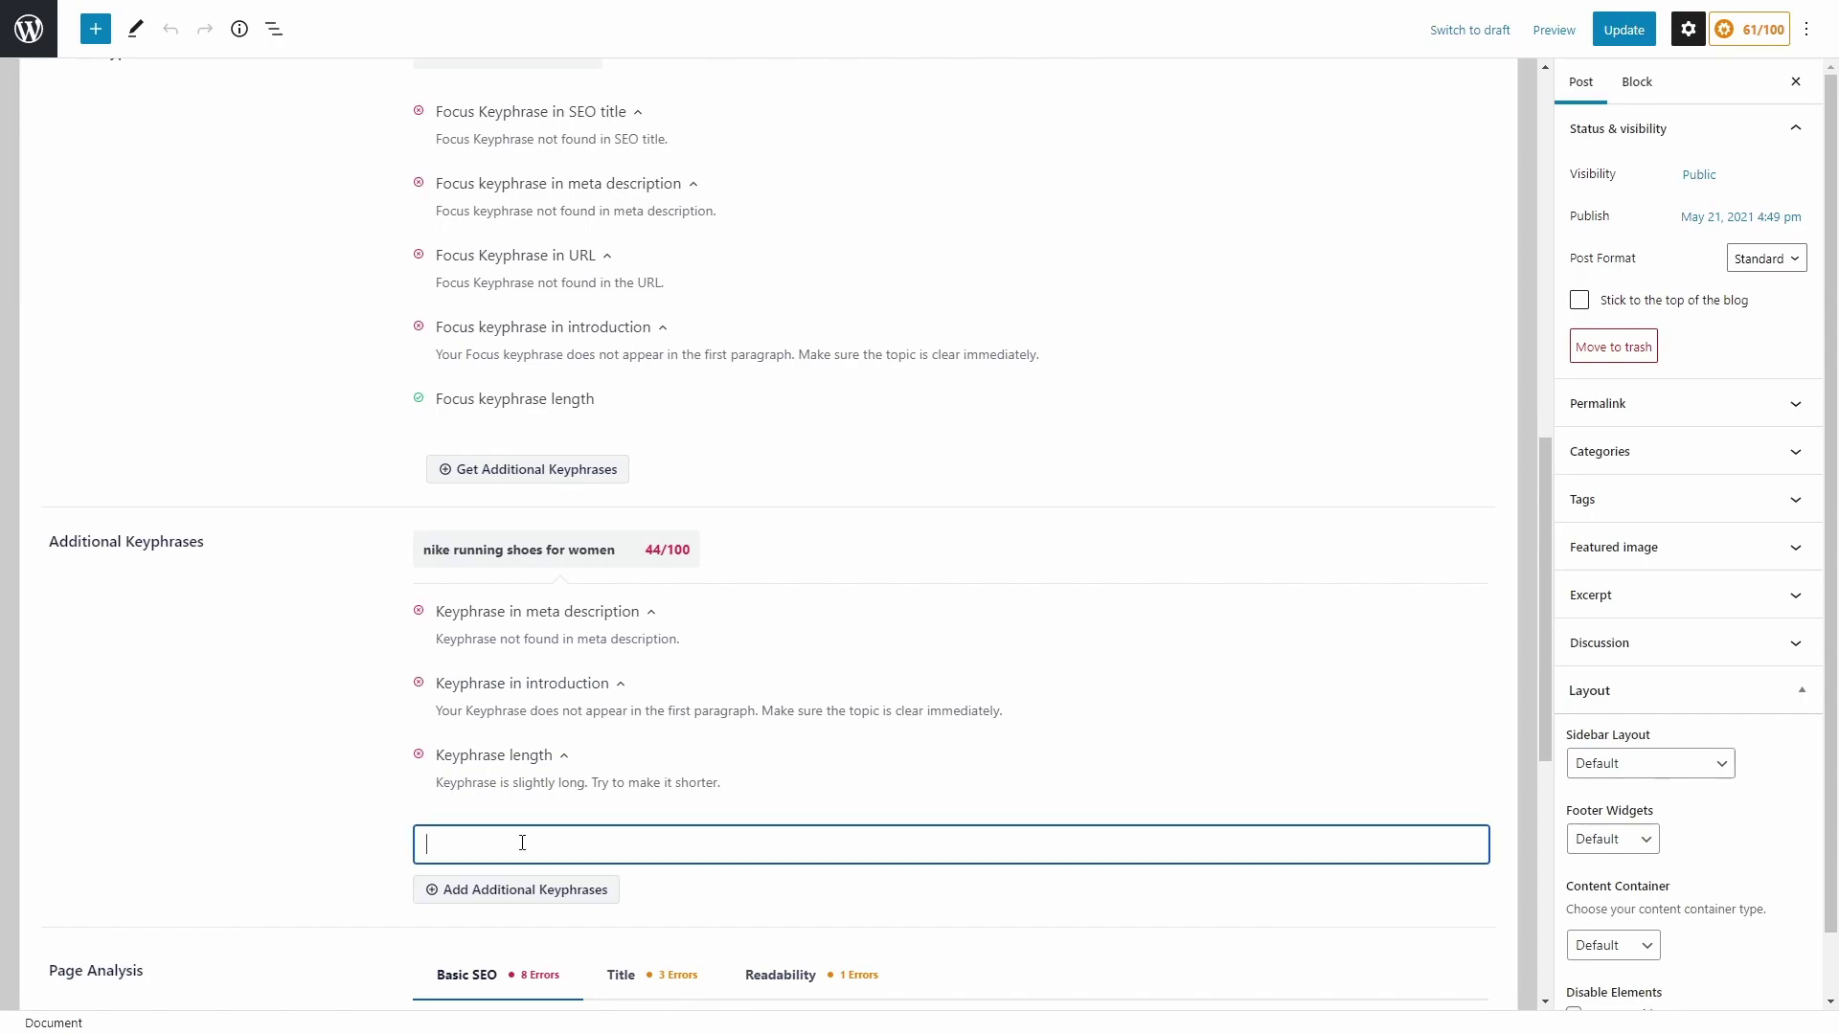
pyautogui.write('nike runners with orange trim')
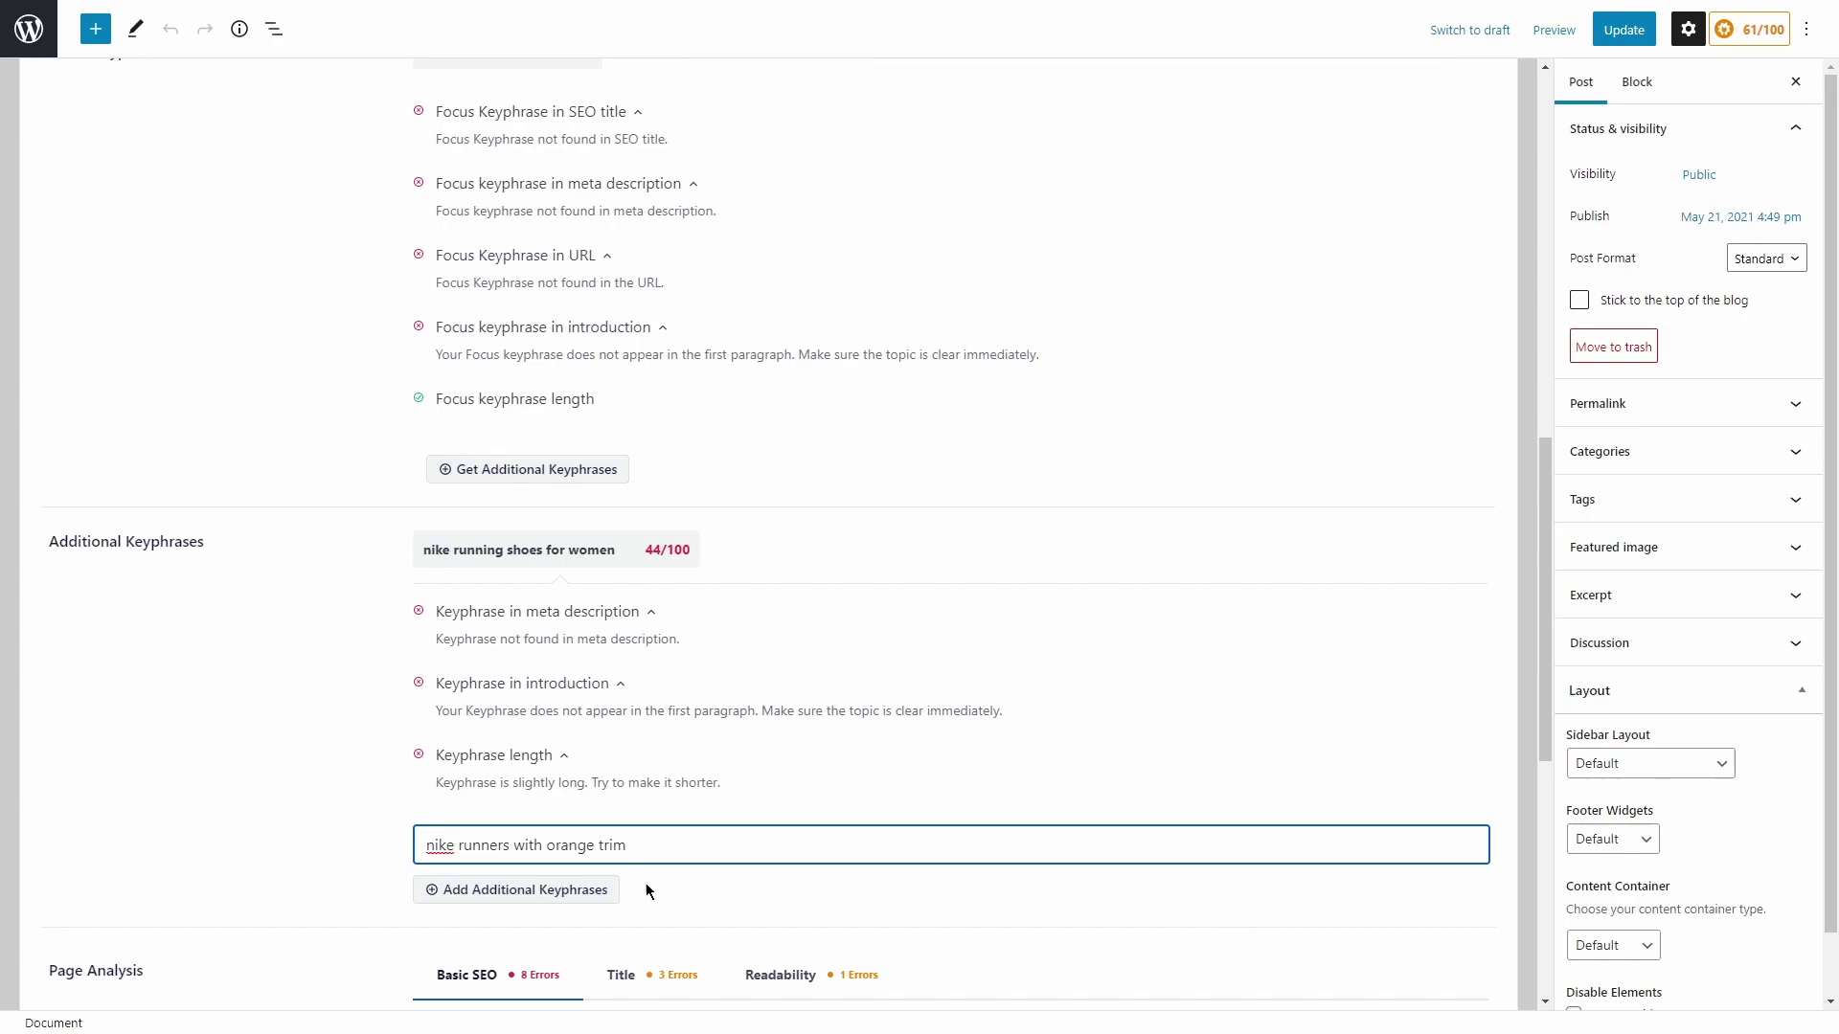
pyautogui.click(494, 892)
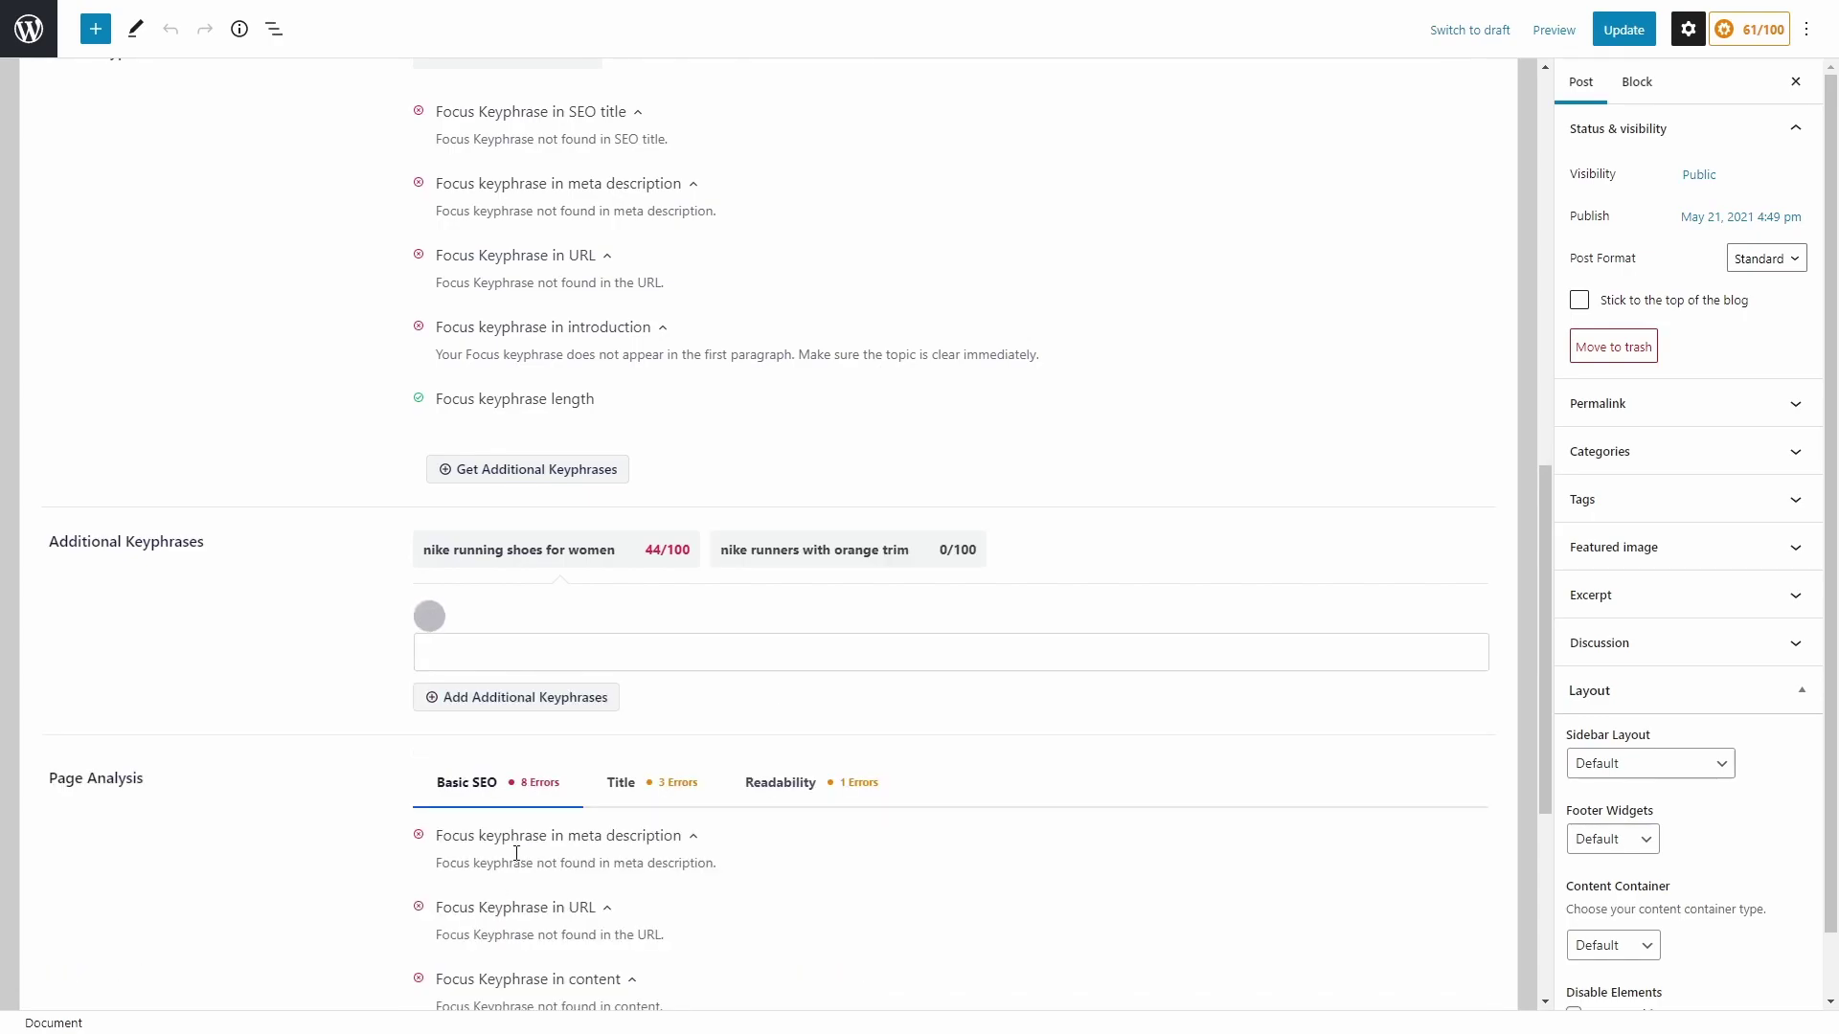
pyautogui.click(831, 561)
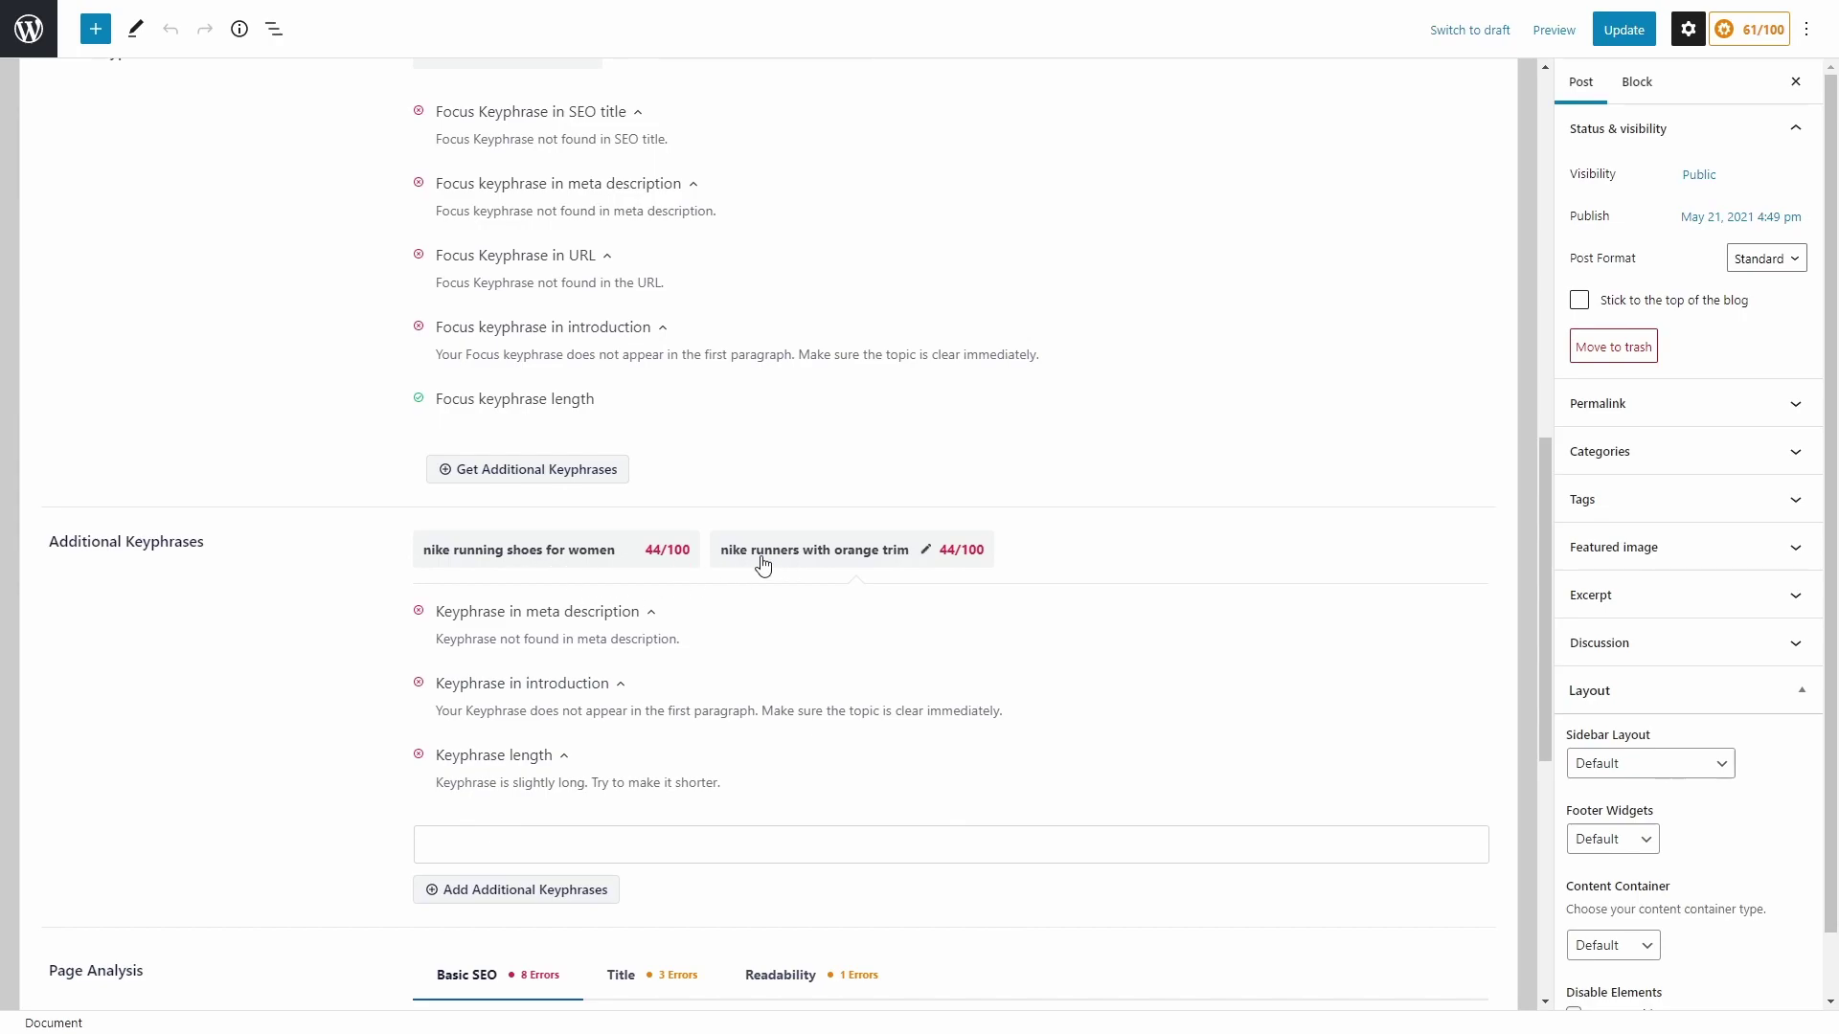
# Step: Change the focus keyphrase from Running Shoes to Hiking Shoes and add Semrush's 'best hiking shoes for men' keyphrase
pyautogui.scroll(2, 480, 275)
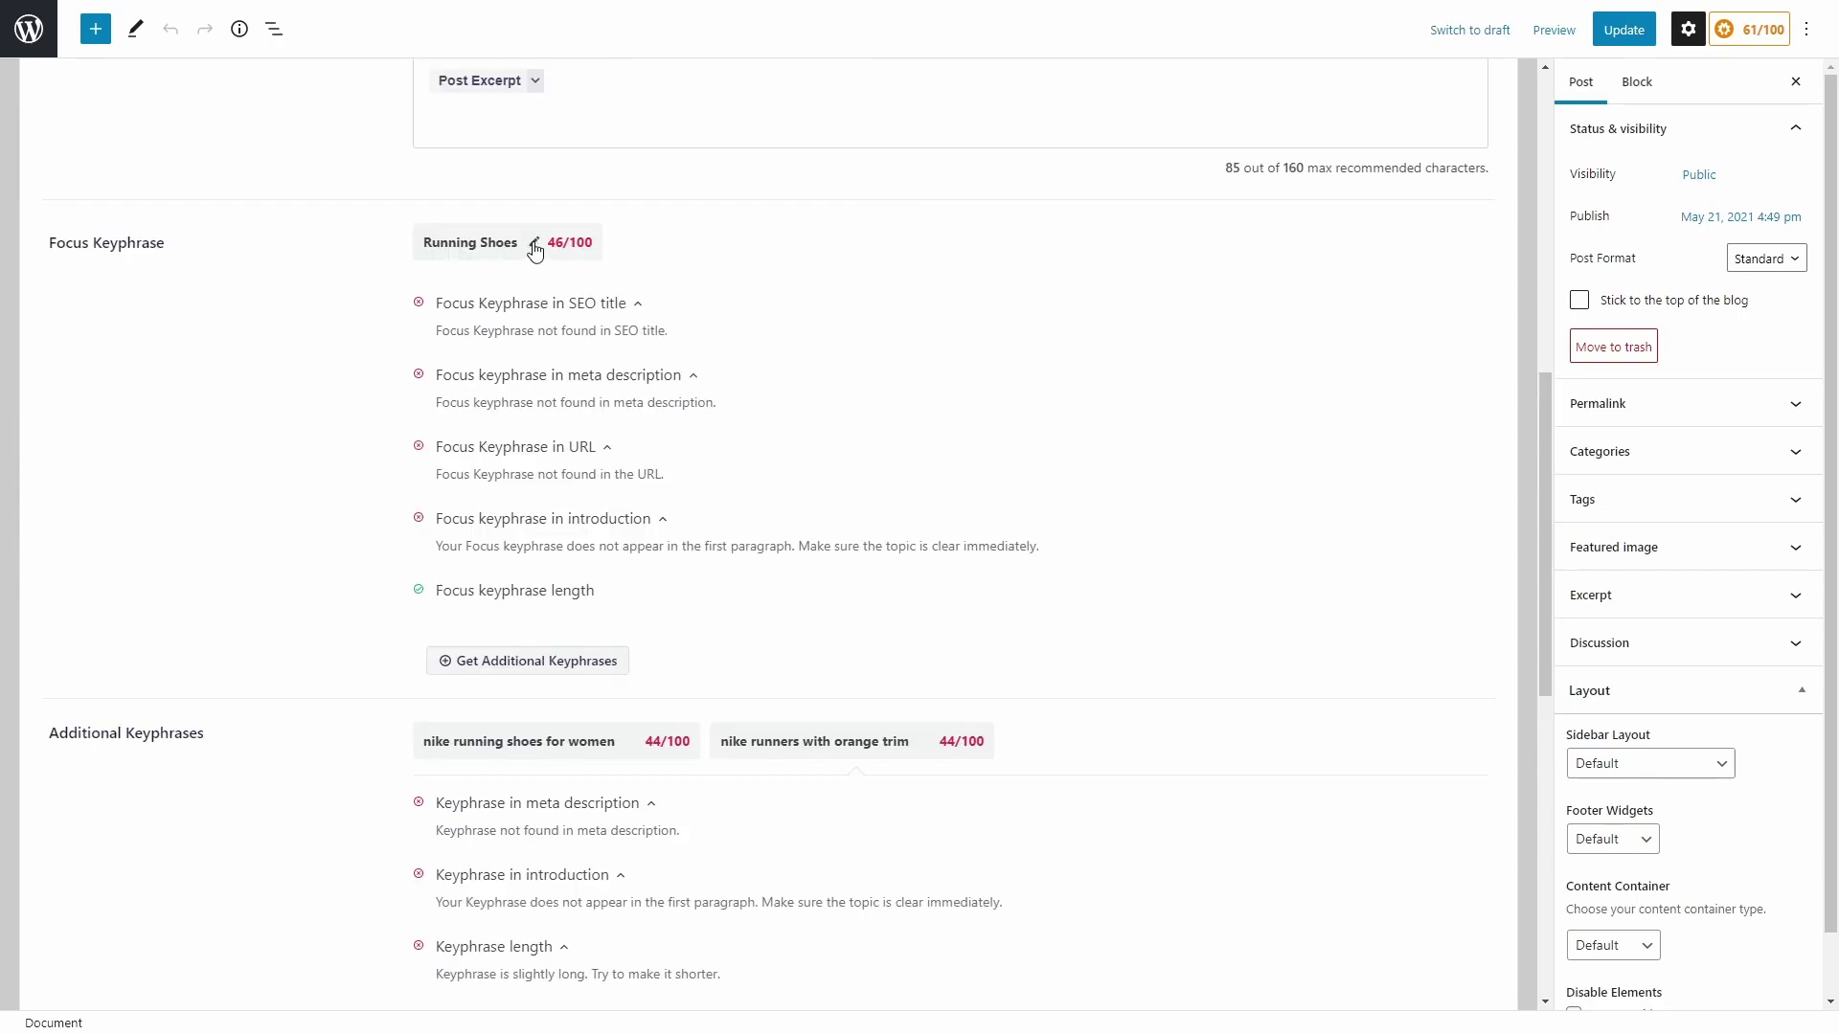
pyautogui.click(534, 245)
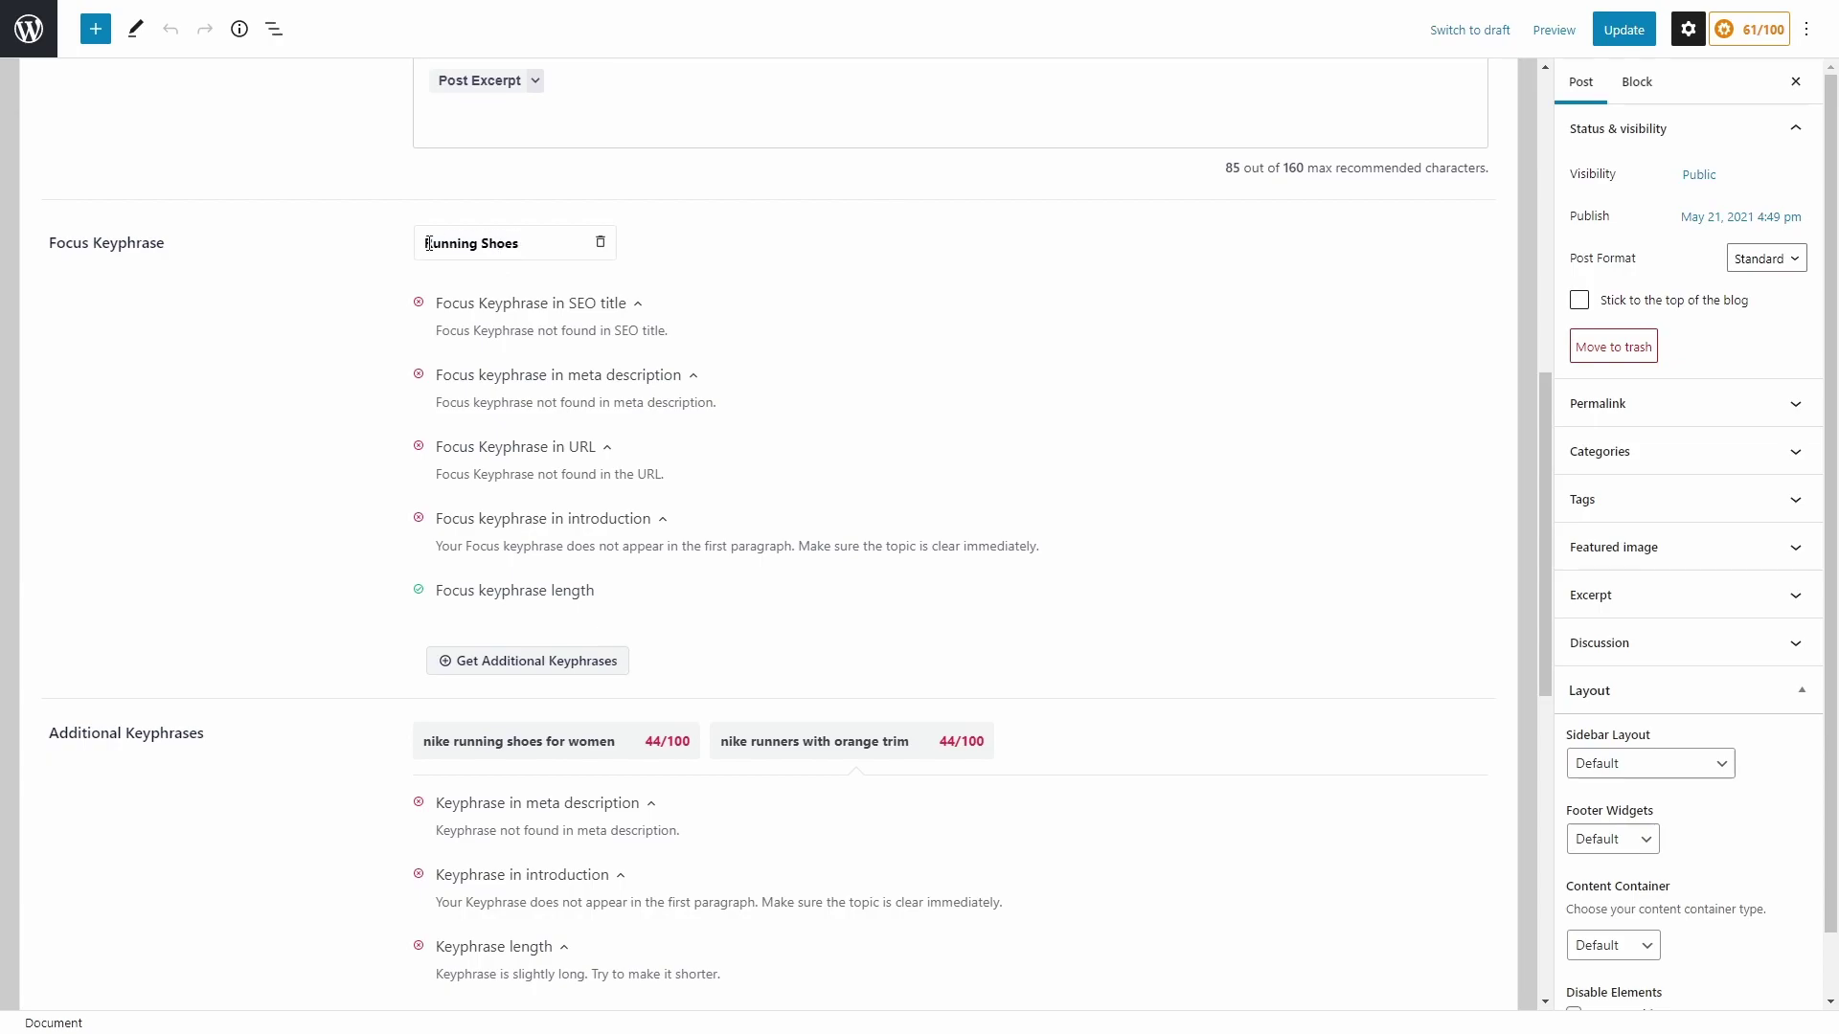
pyautogui.click(546, 244)
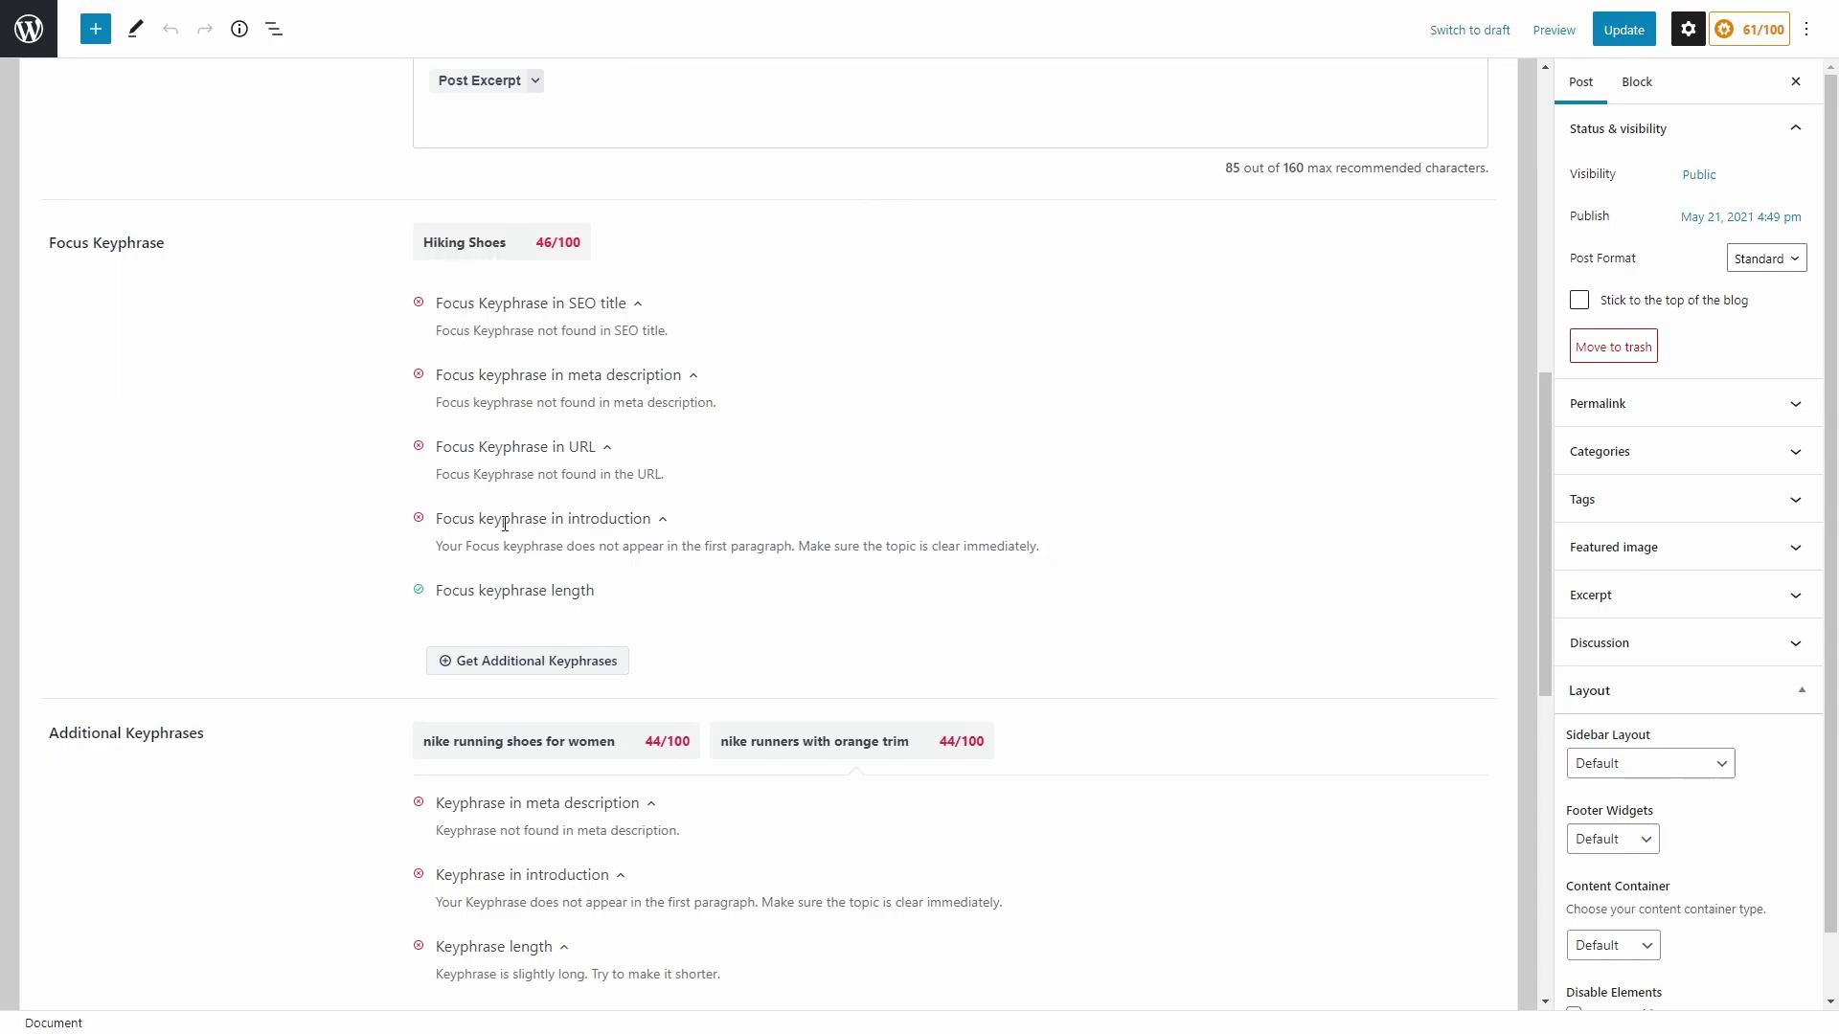
pyautogui.click(533, 660)
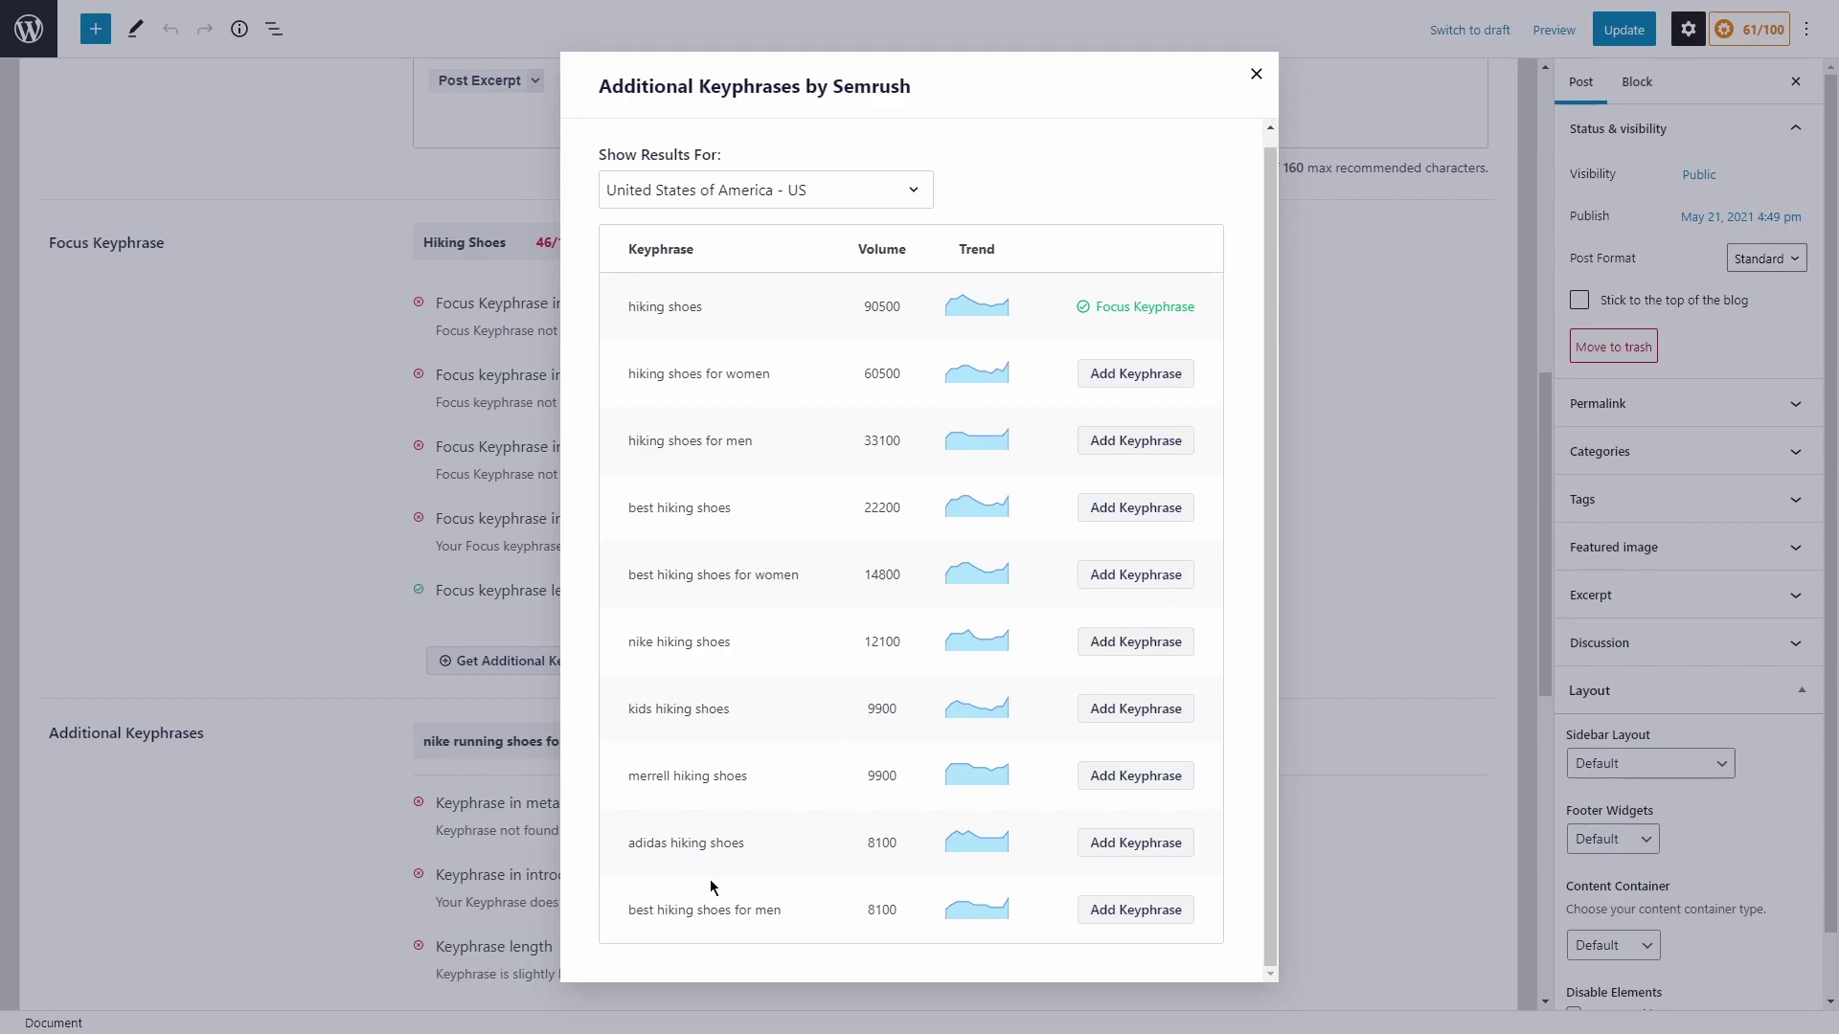
pyautogui.click(1144, 915)
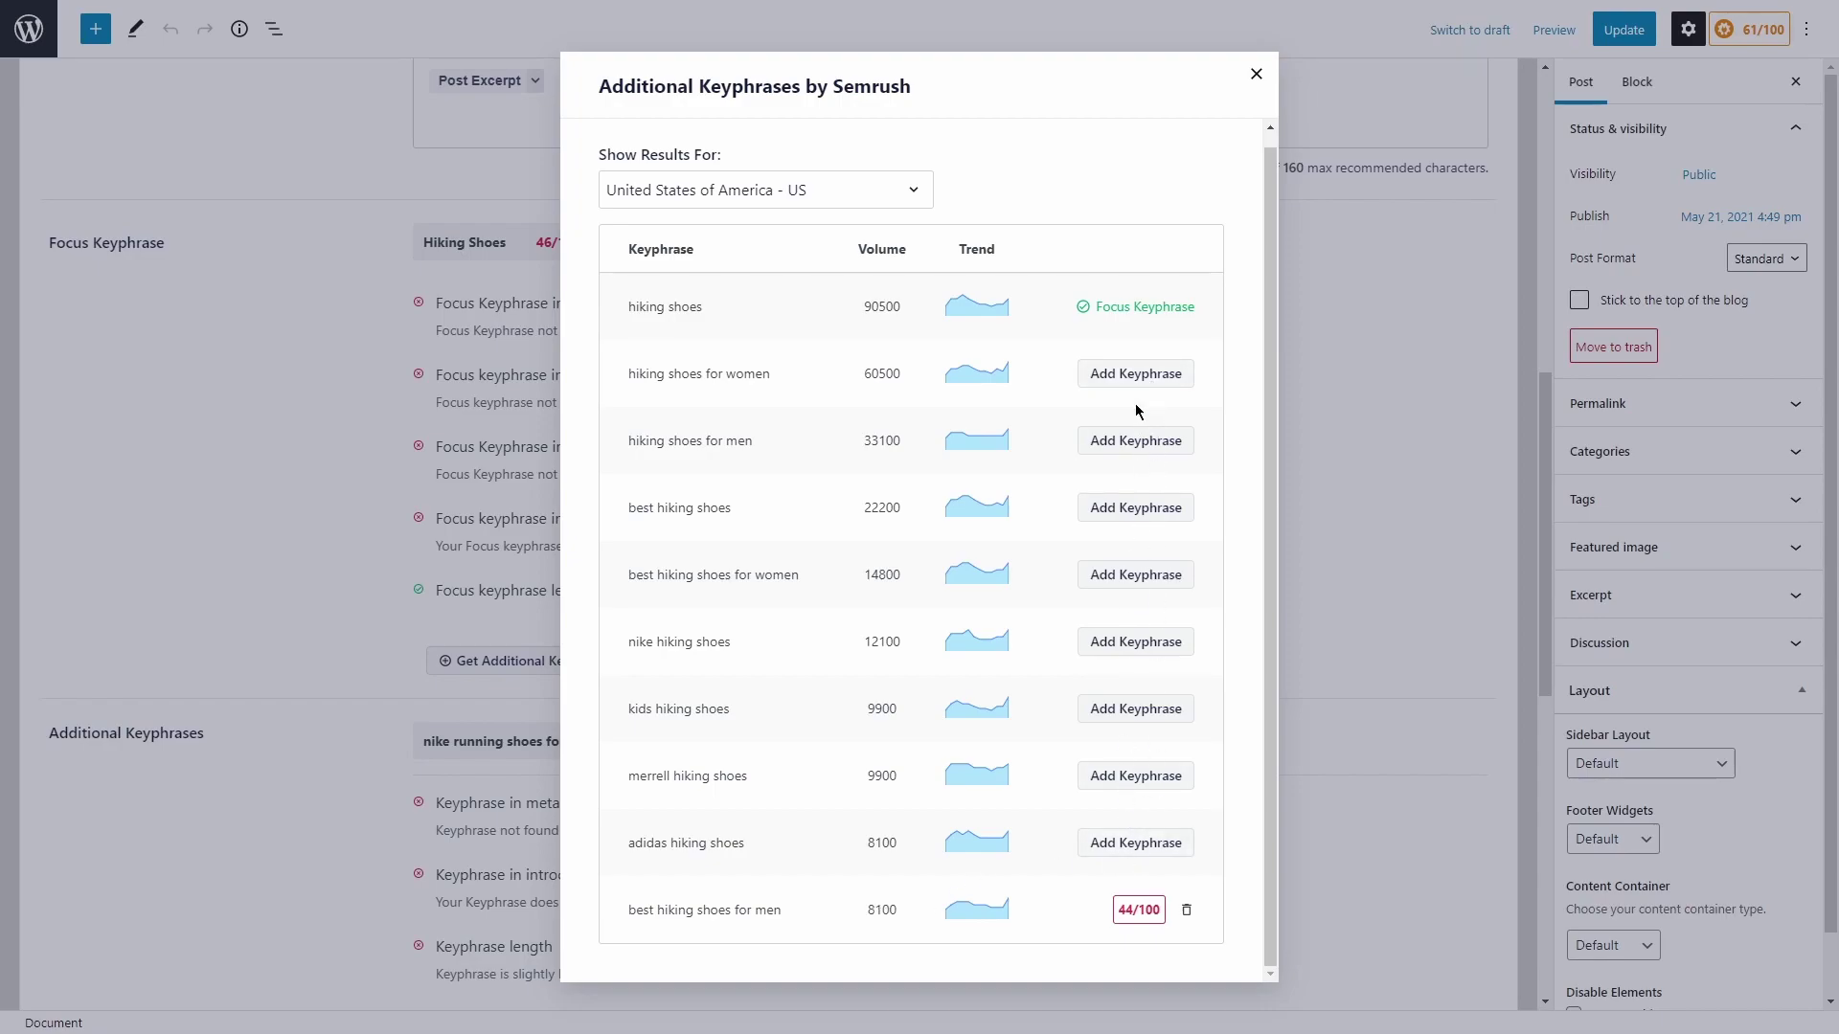
# Step: Close the Semrush suggestions window and update the post to save its keyphrases
pyautogui.click(1258, 78)
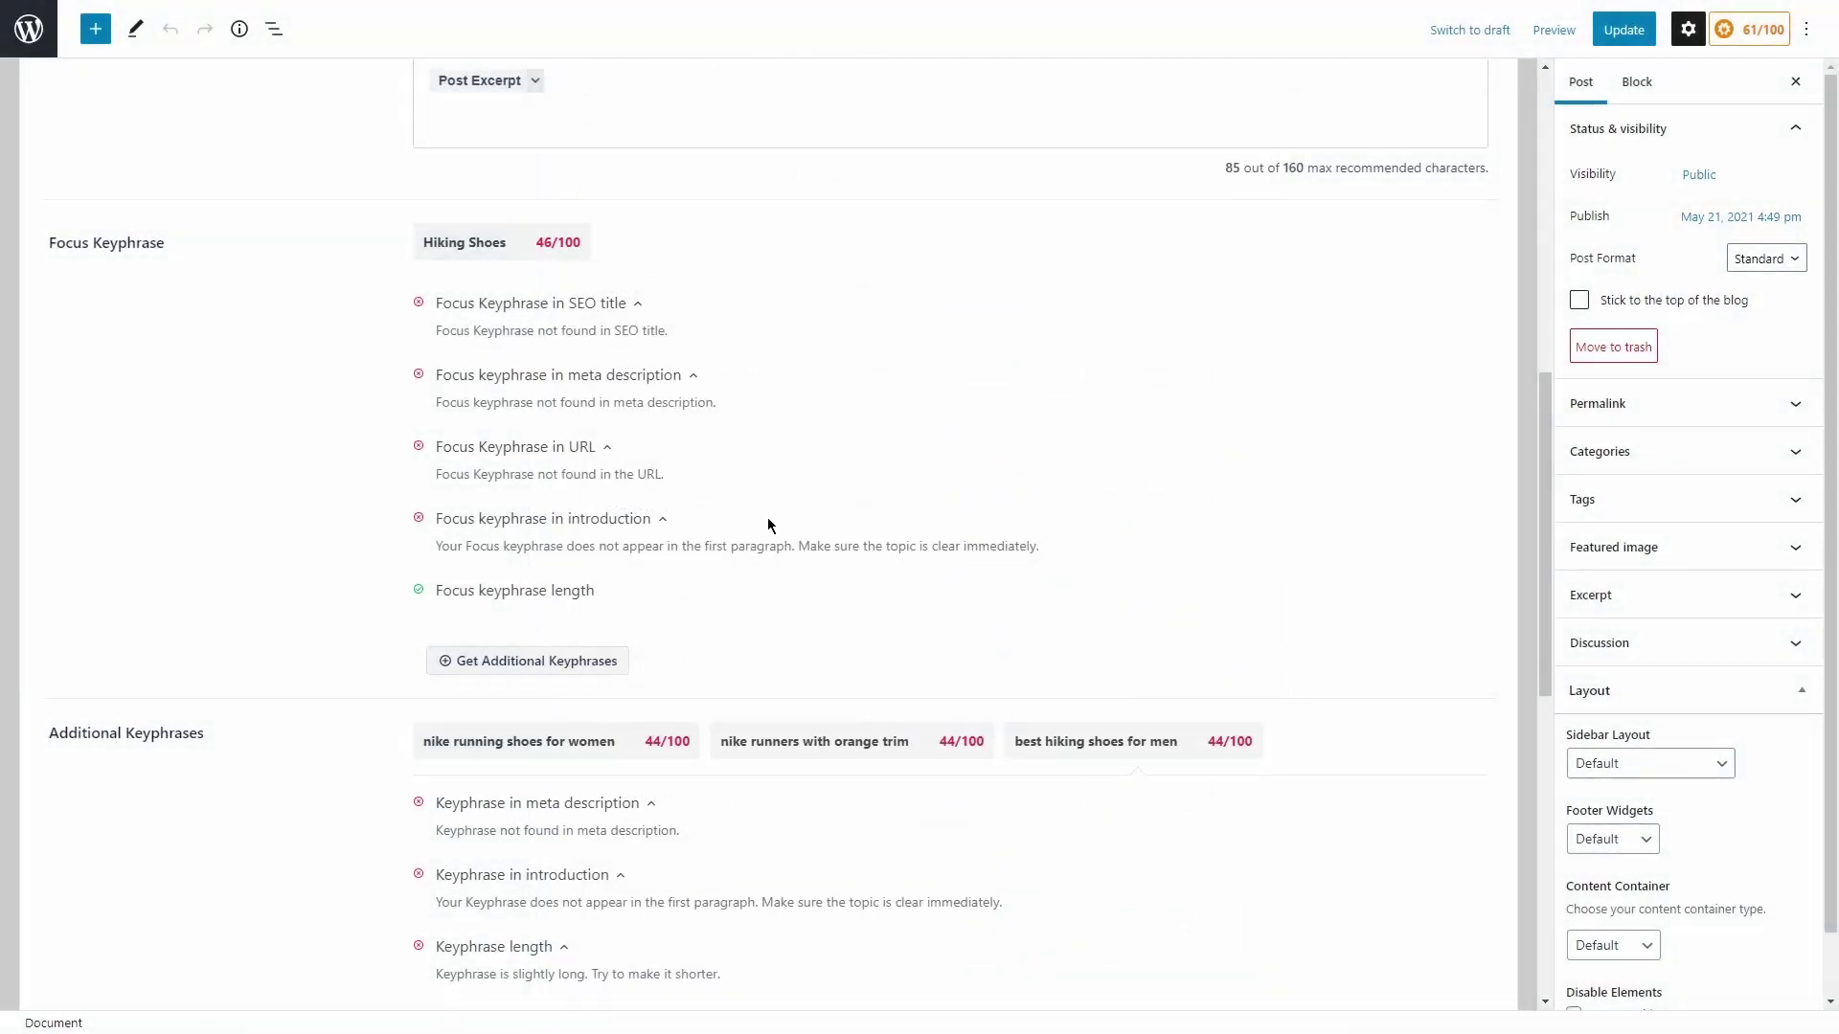
pyautogui.scroll(-1, 738, 426)
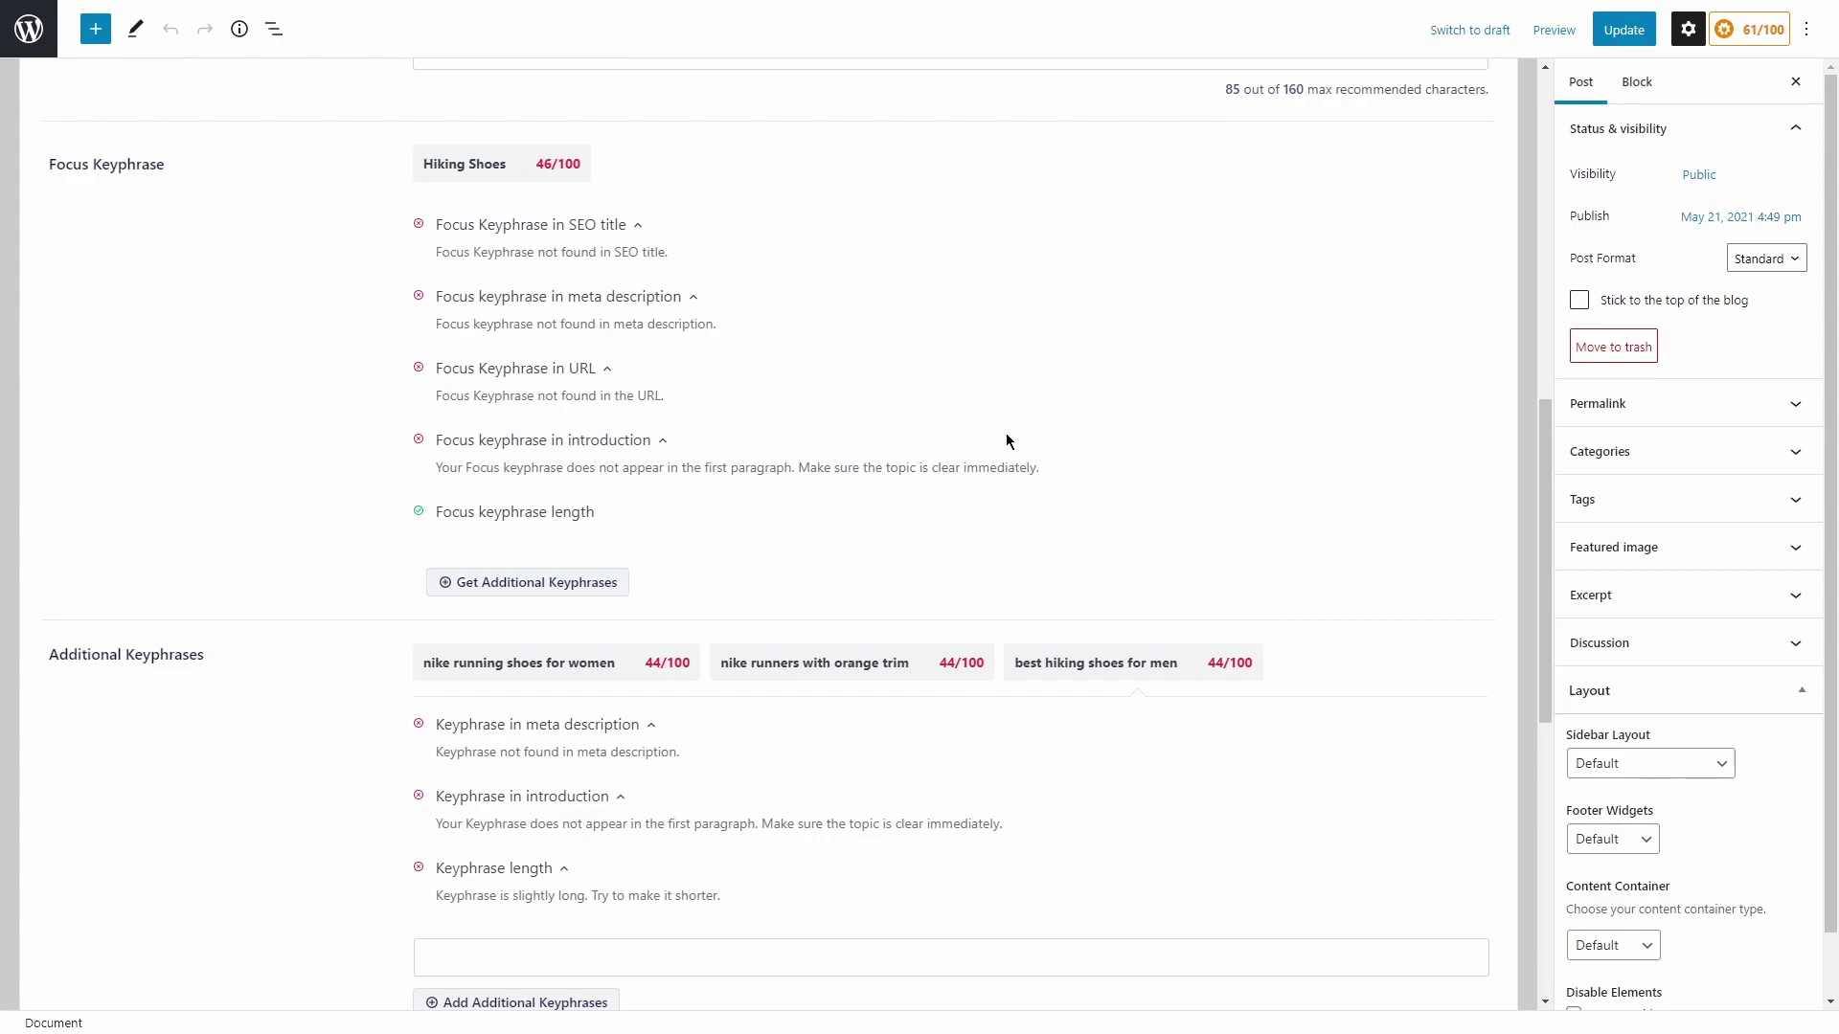
pyautogui.click(1623, 30)
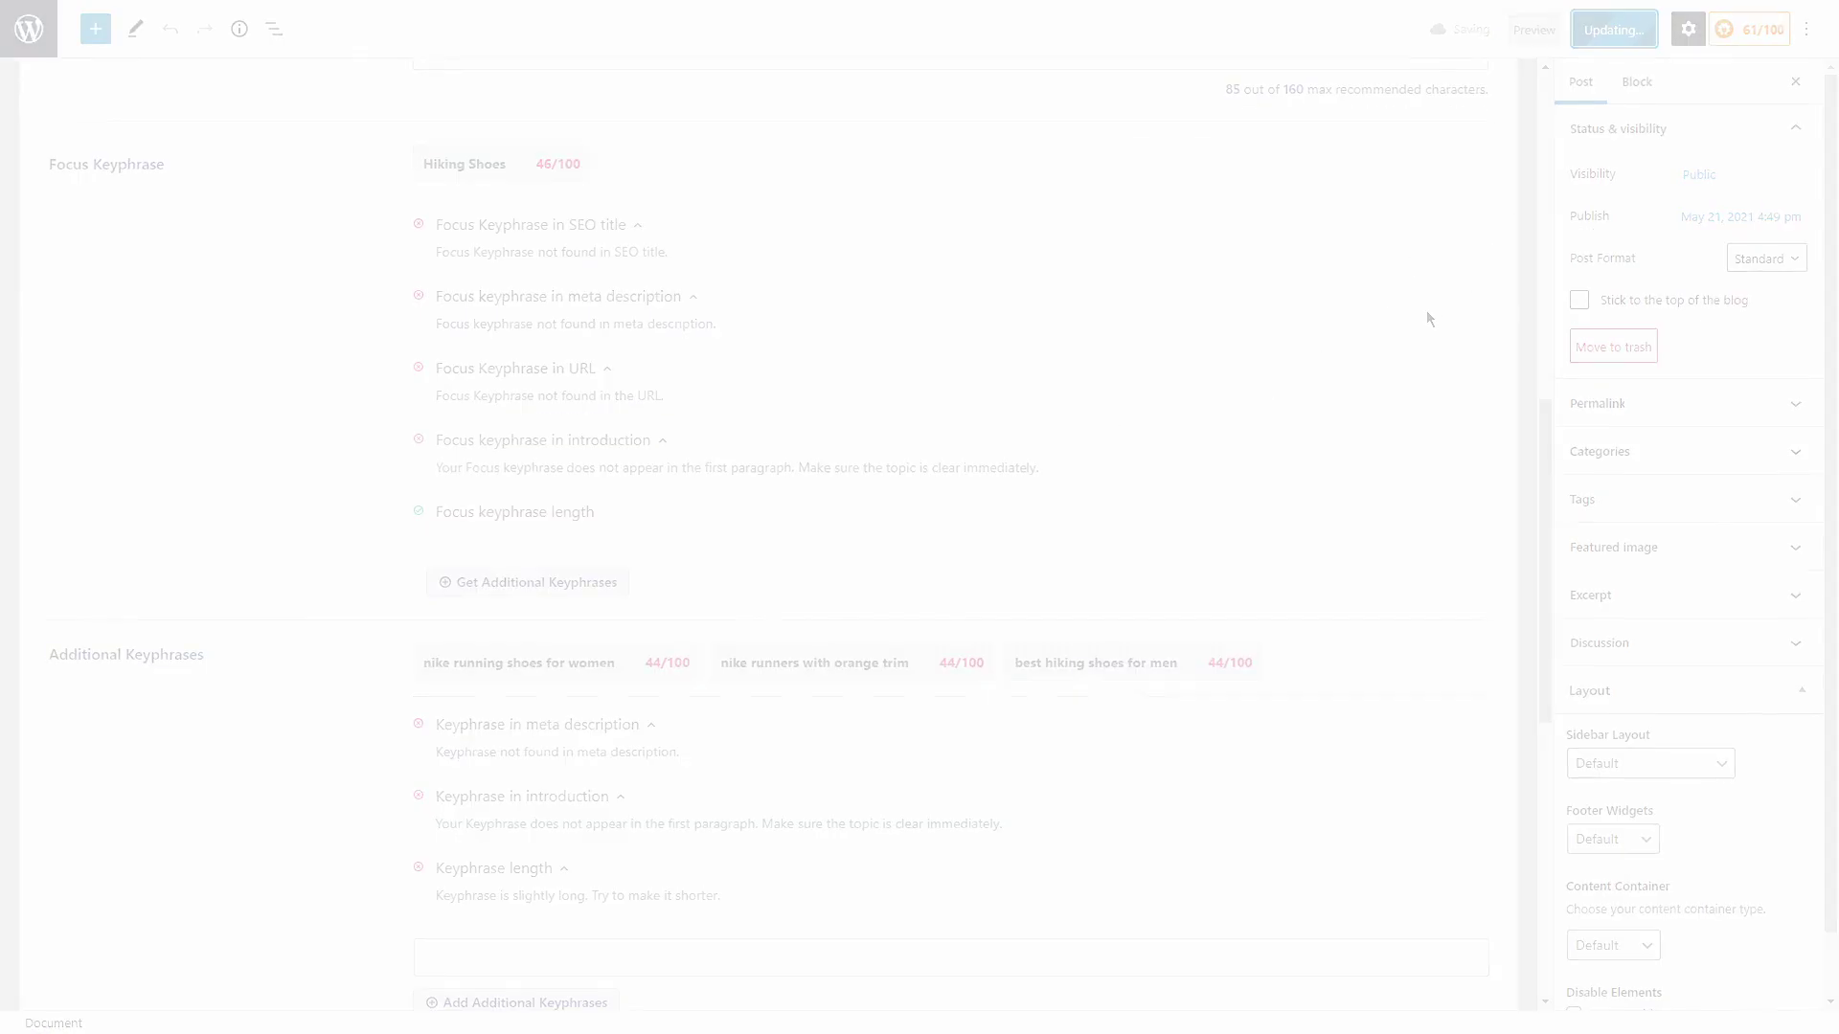